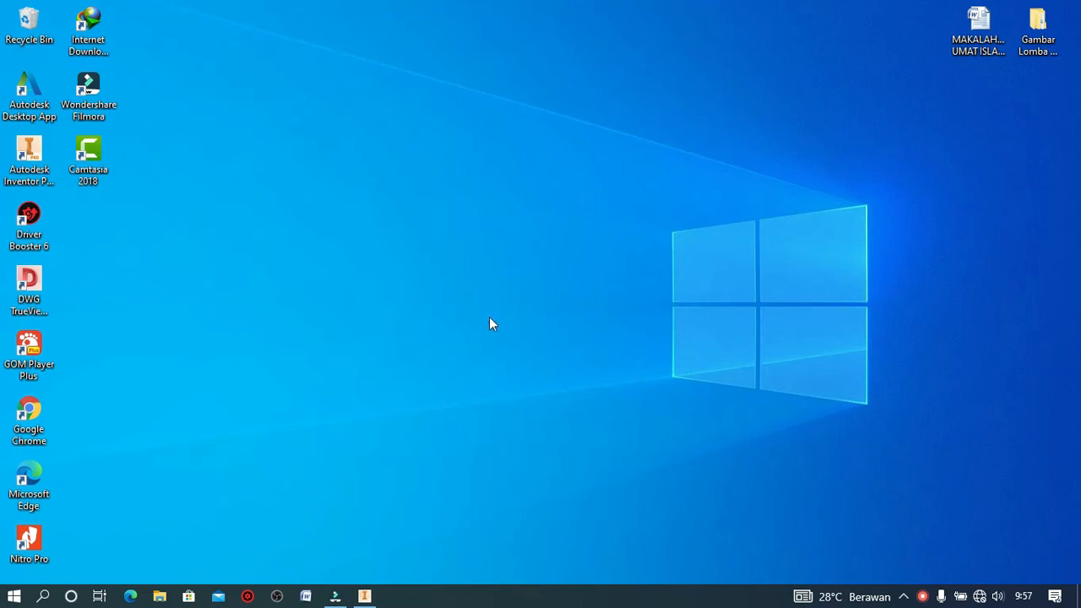
Switch to Autodesk Inventor and create a new part from the metric Standard (mm).ipt template.
click(374, 594)
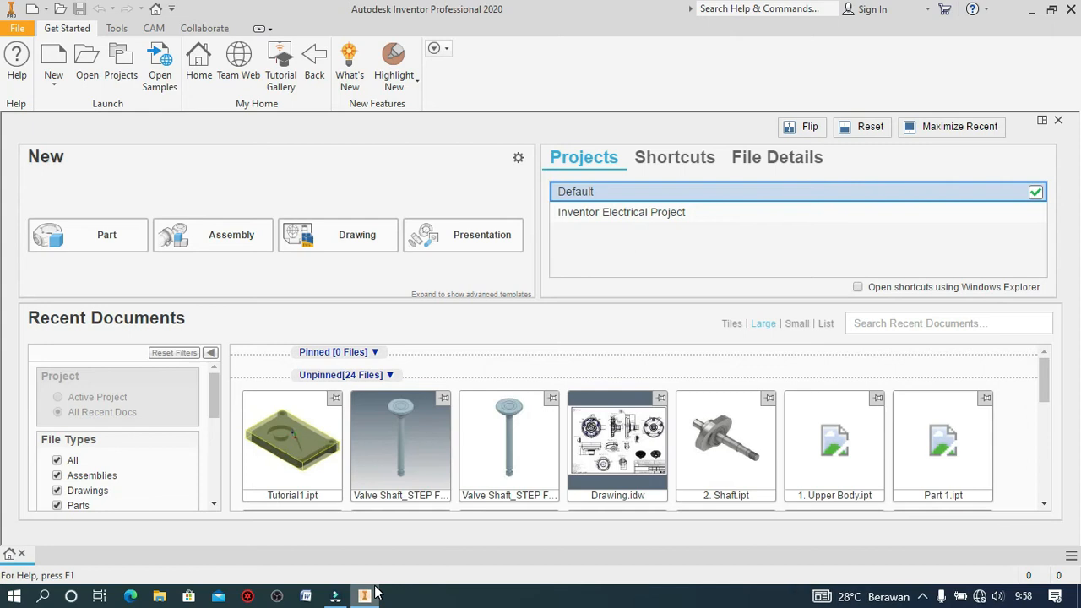
click(59, 67)
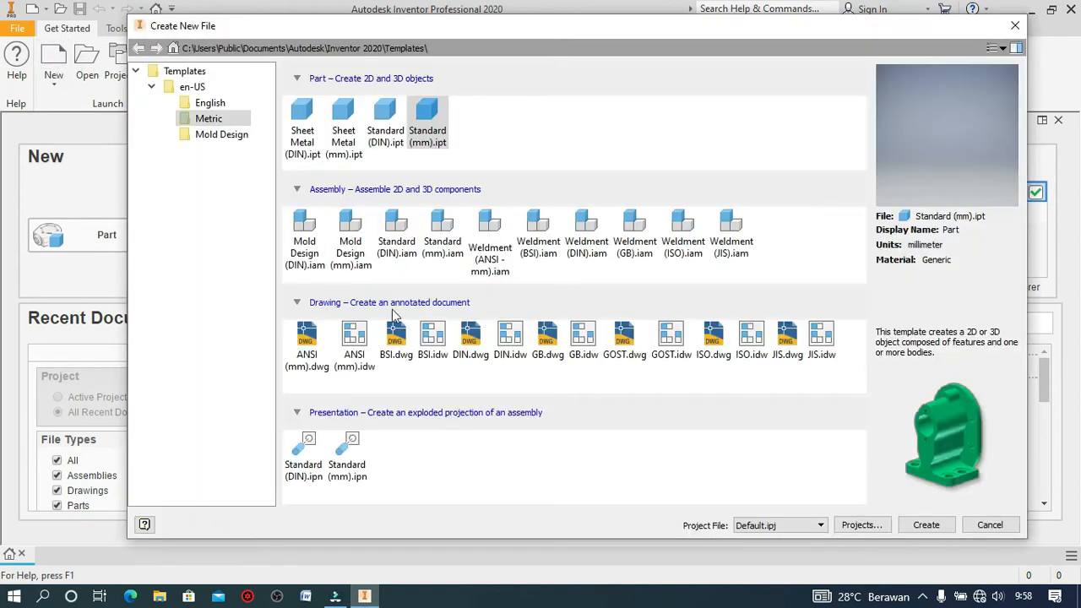
click(927, 525)
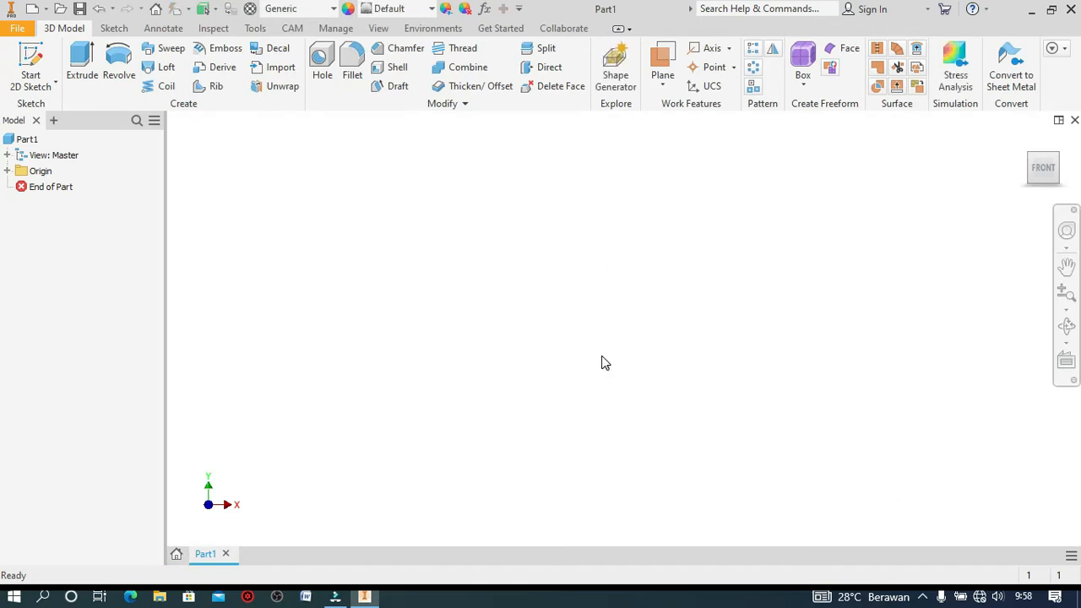
Start a 2D sketch on the front (XY) origin plane.
click(29, 76)
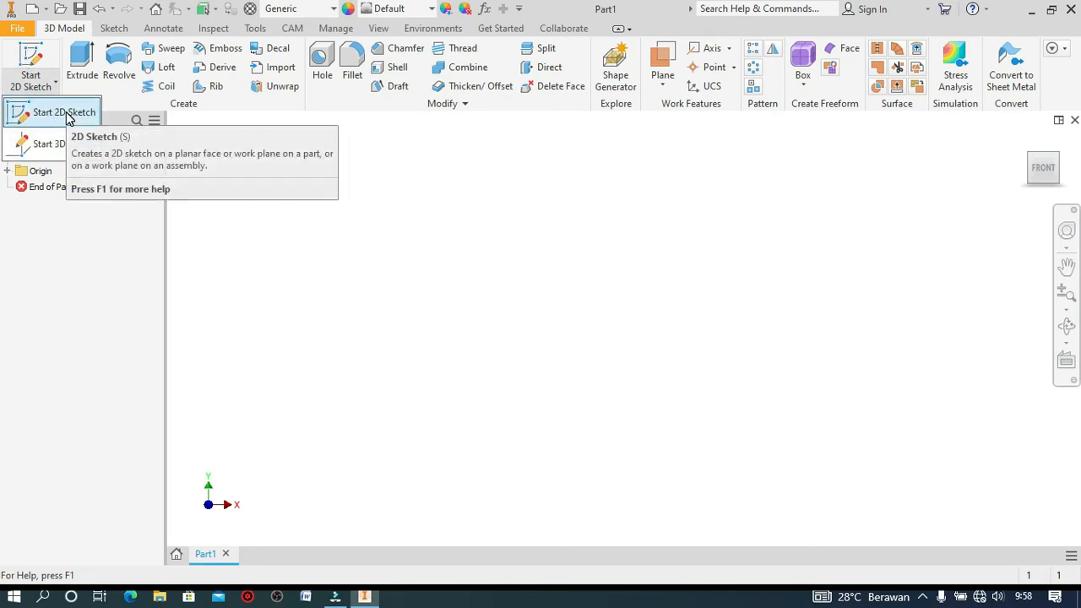
click(53, 116)
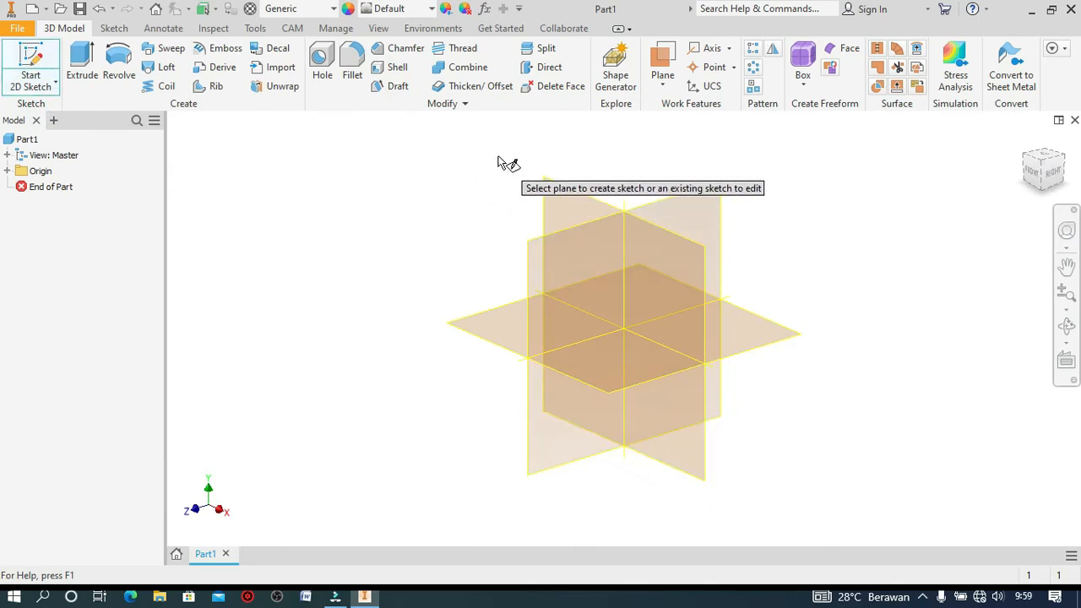
click(563, 206)
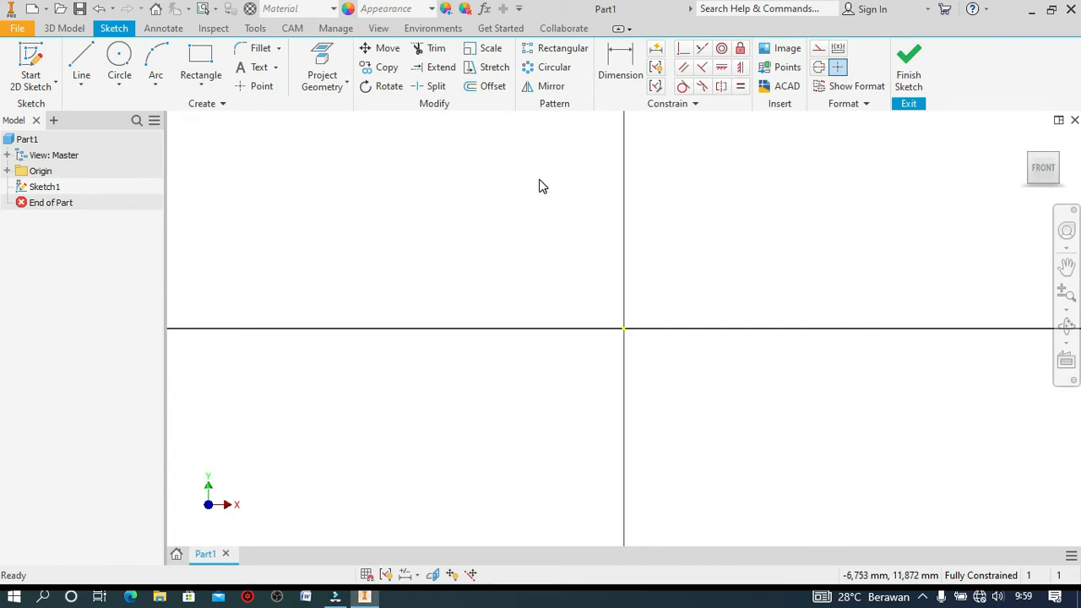
Draw a center point circle at the sketch origin with a diameter of 12 mm.
click(120, 57)
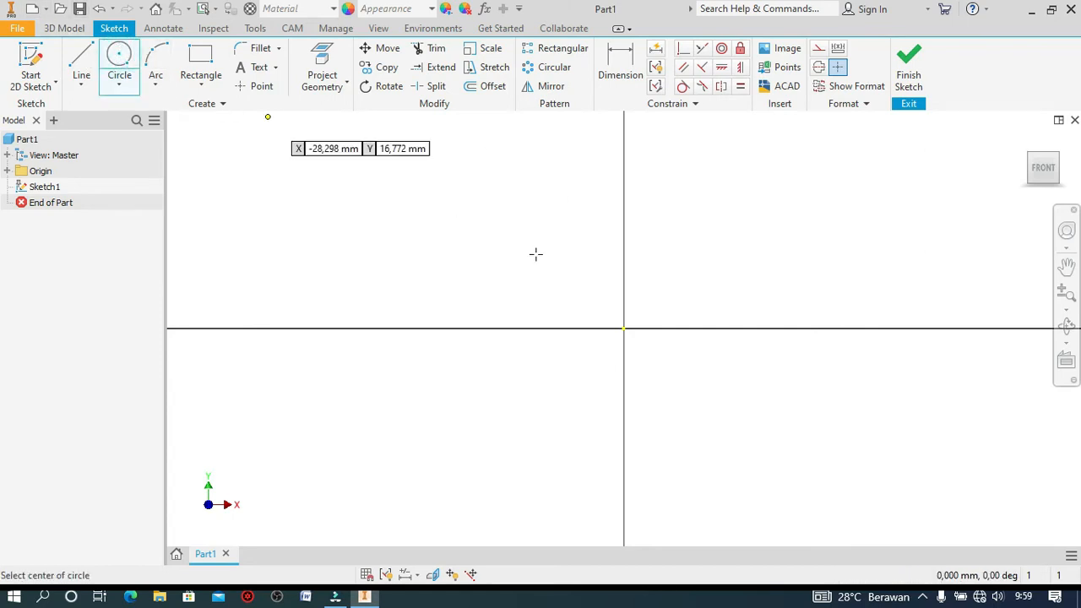
click(623, 329)
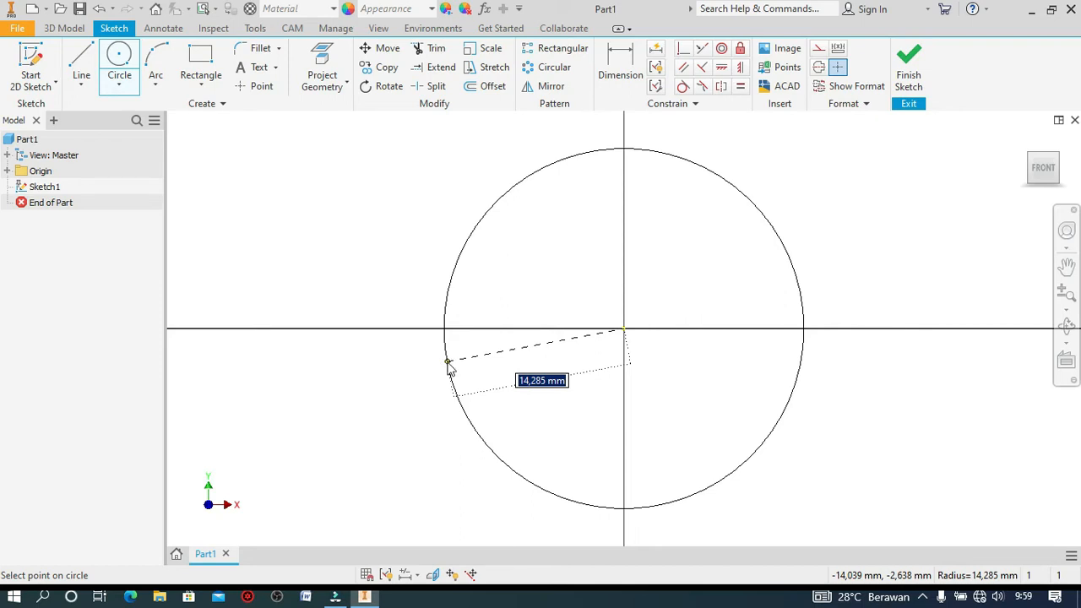
right_click(448, 362)
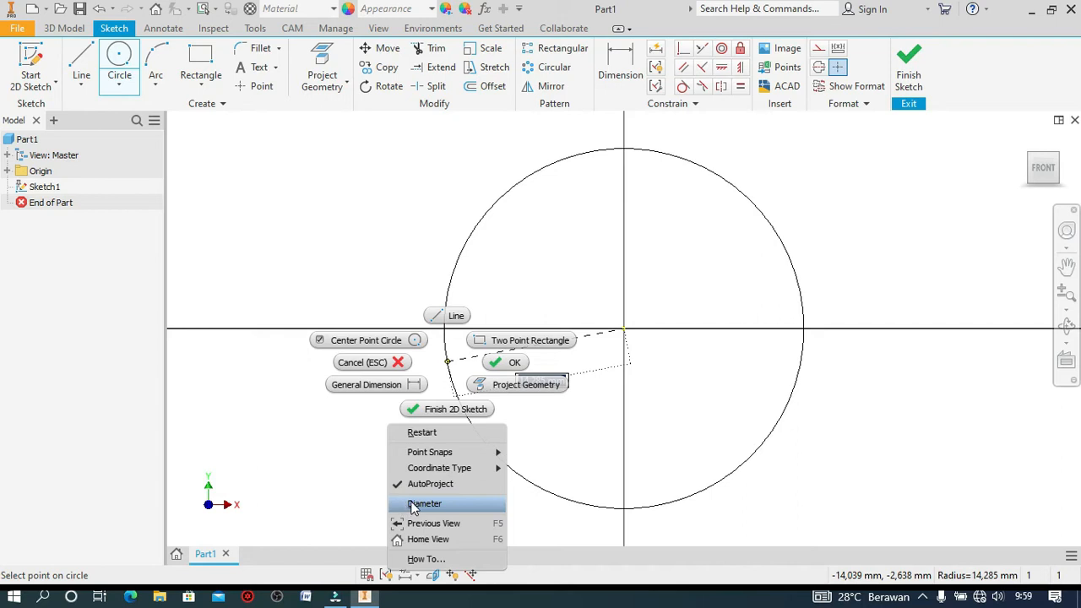
click(438, 507)
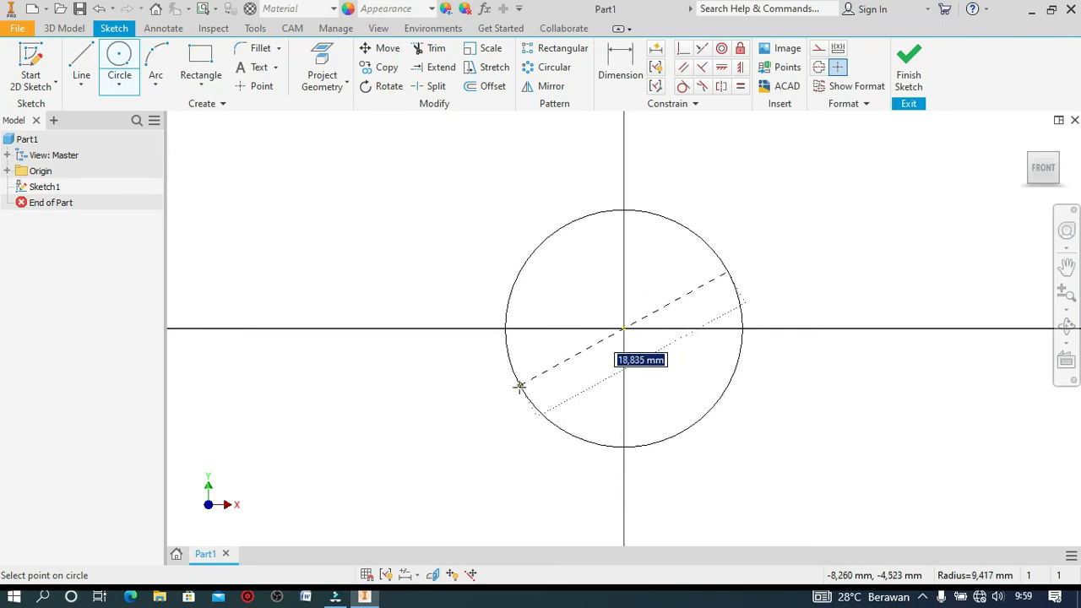
text(12)
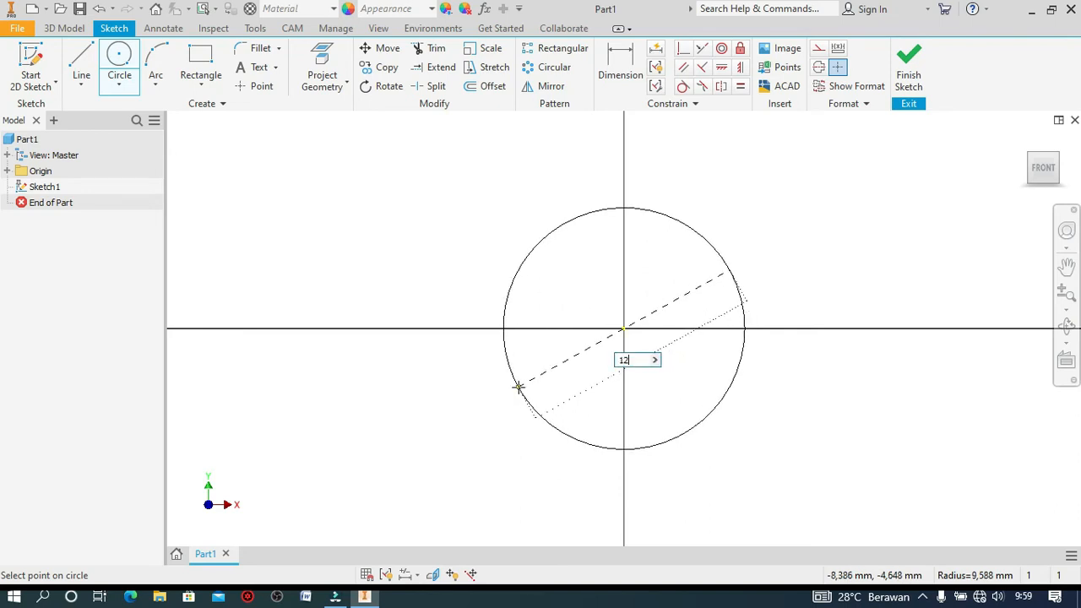
key(Return)
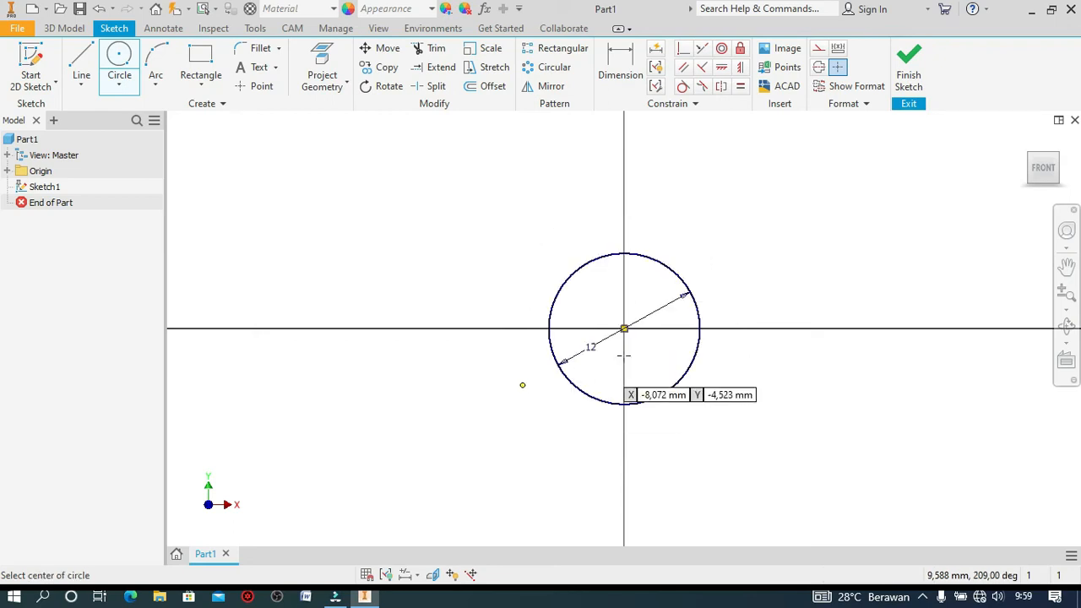
Draw a concentric outer circle at the origin, specified by a radius of 17 mm.
click(624, 328)
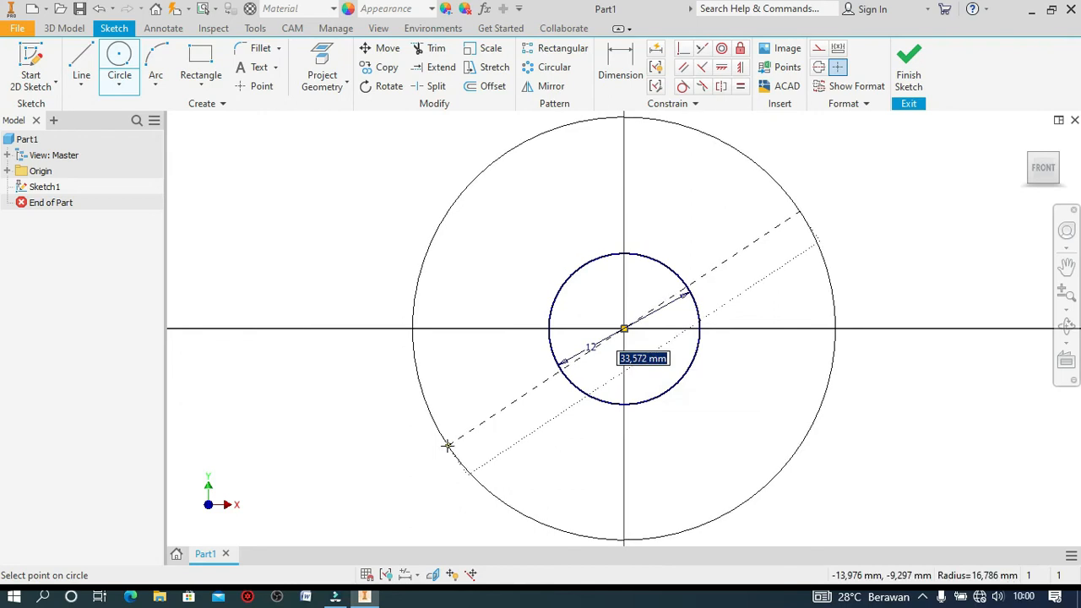
right_click(412, 408)
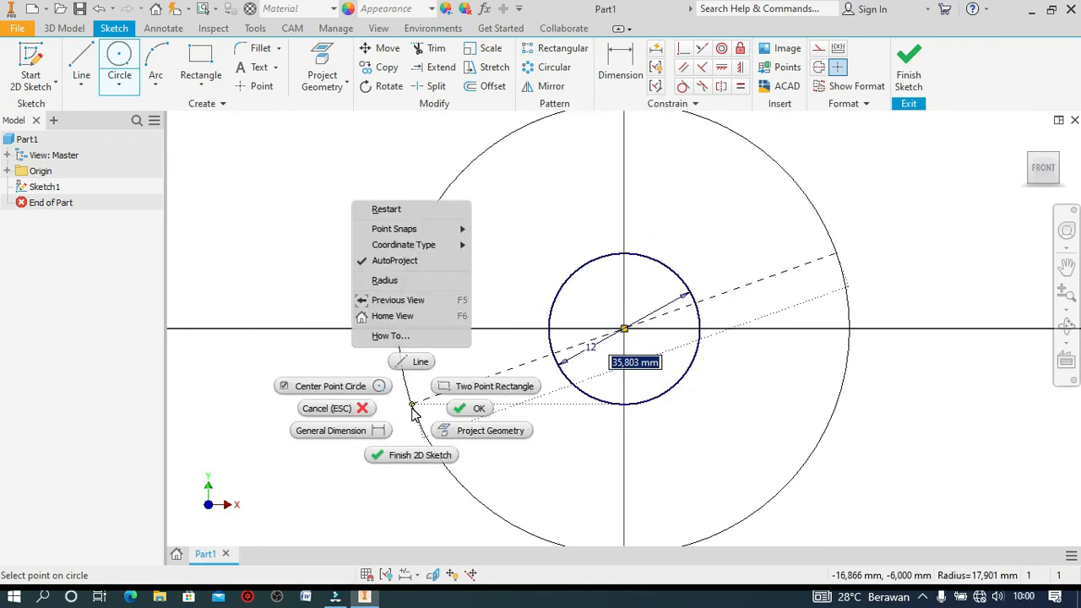
click(385, 281)
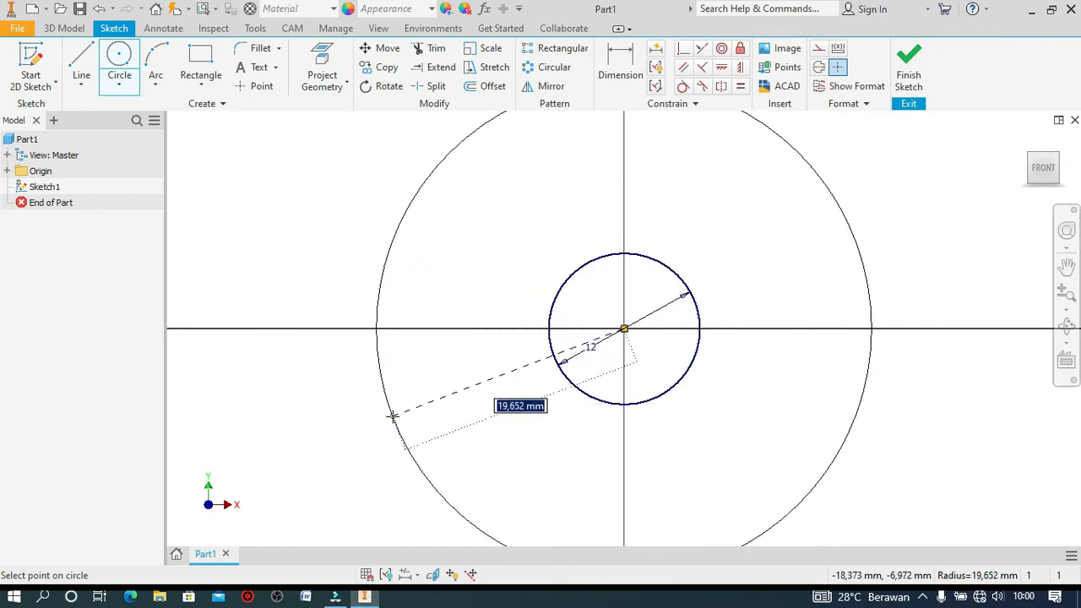
text(17)
key(Return)
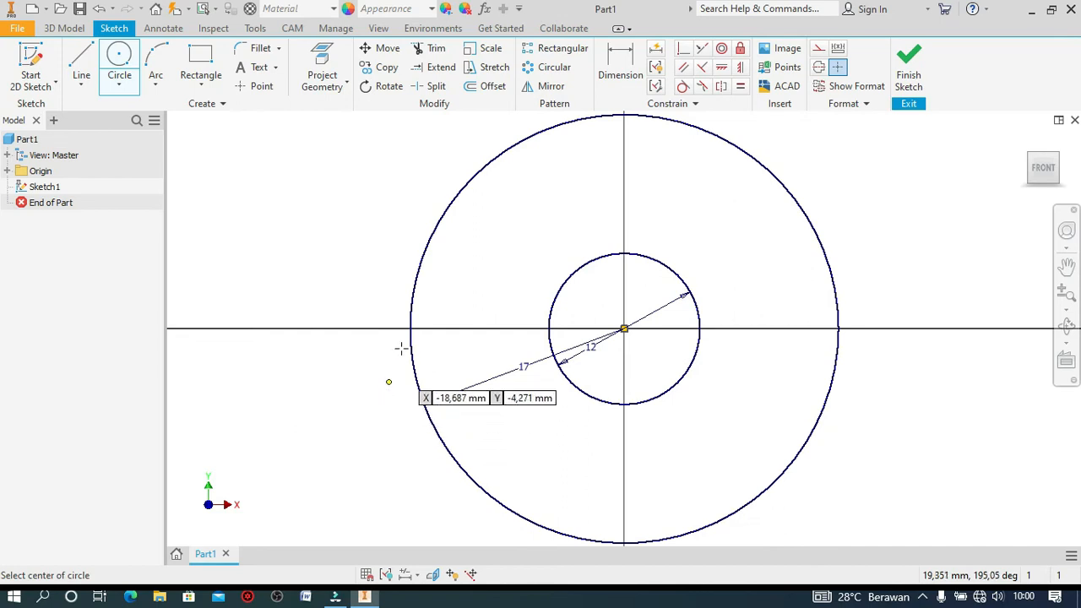
scroll(401, 348, down, 2)
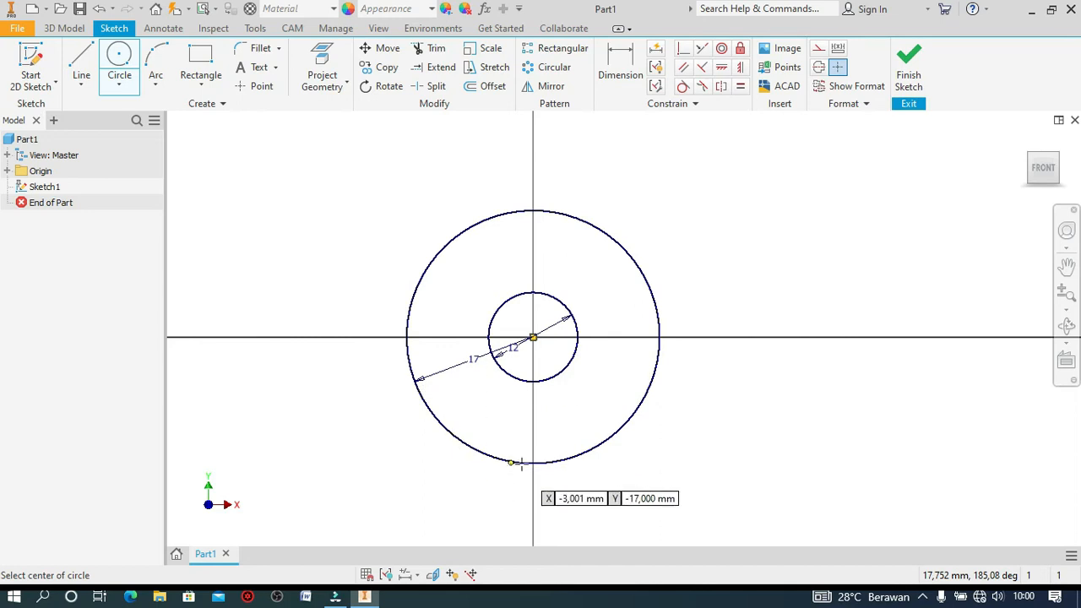
key(Escape)
Draw a two-point rectangle 56 mm high, rising from the horizontal axis and spanning the outer circle's full 34 mm width.
scroll(509, 359, up, 3)
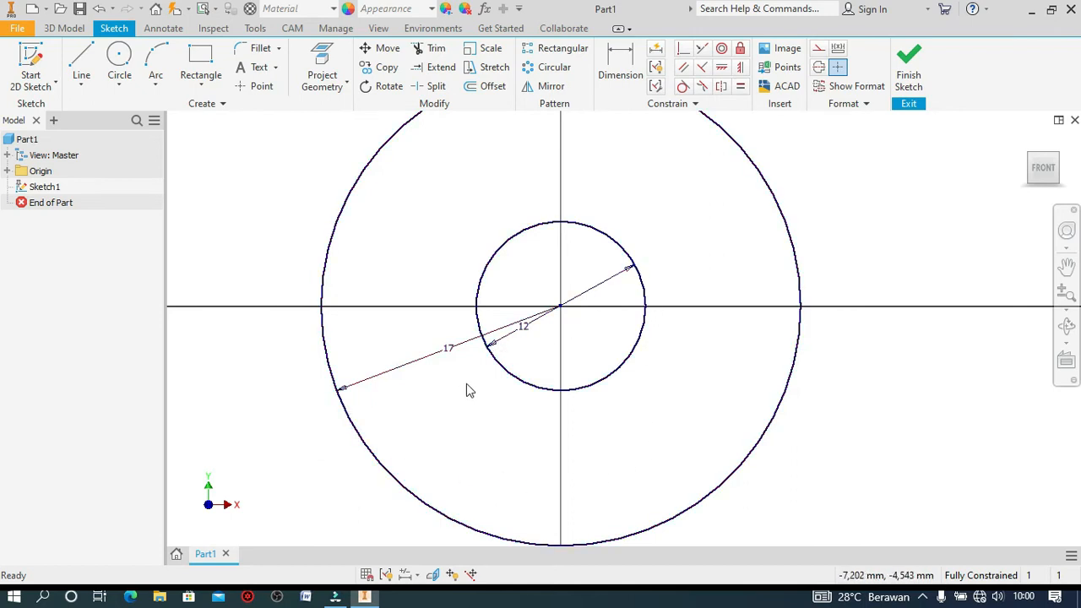
scroll(466, 386, up, 2)
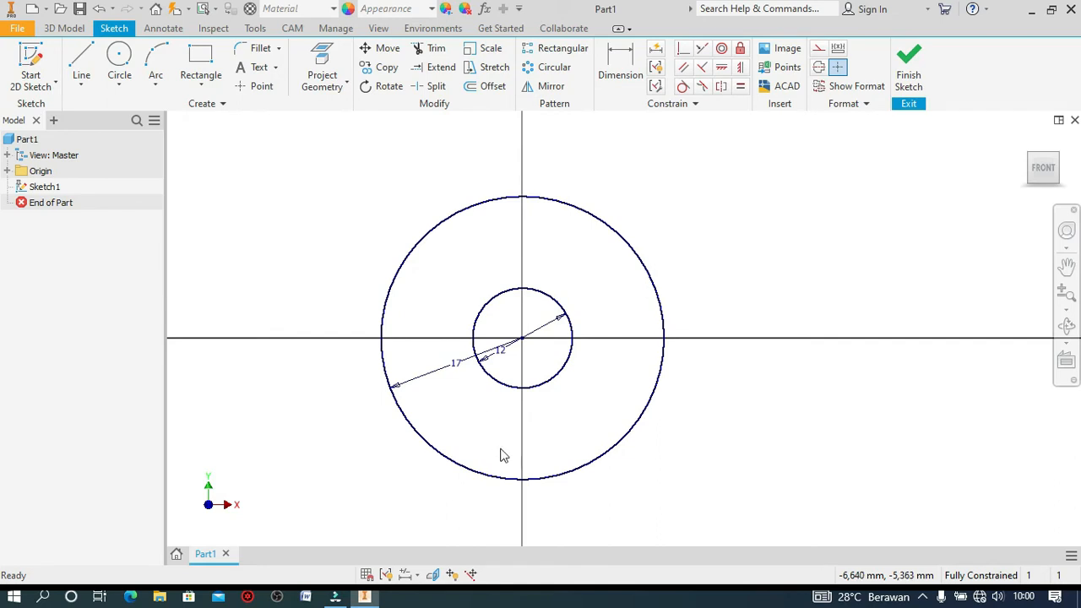
scroll(504, 459, up, 2)
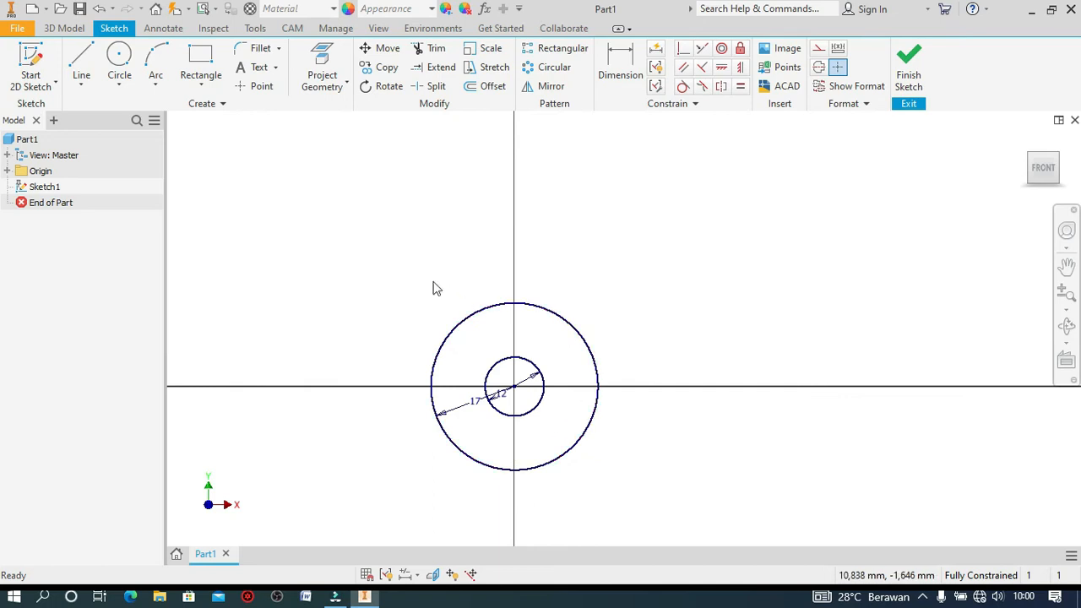
click(209, 86)
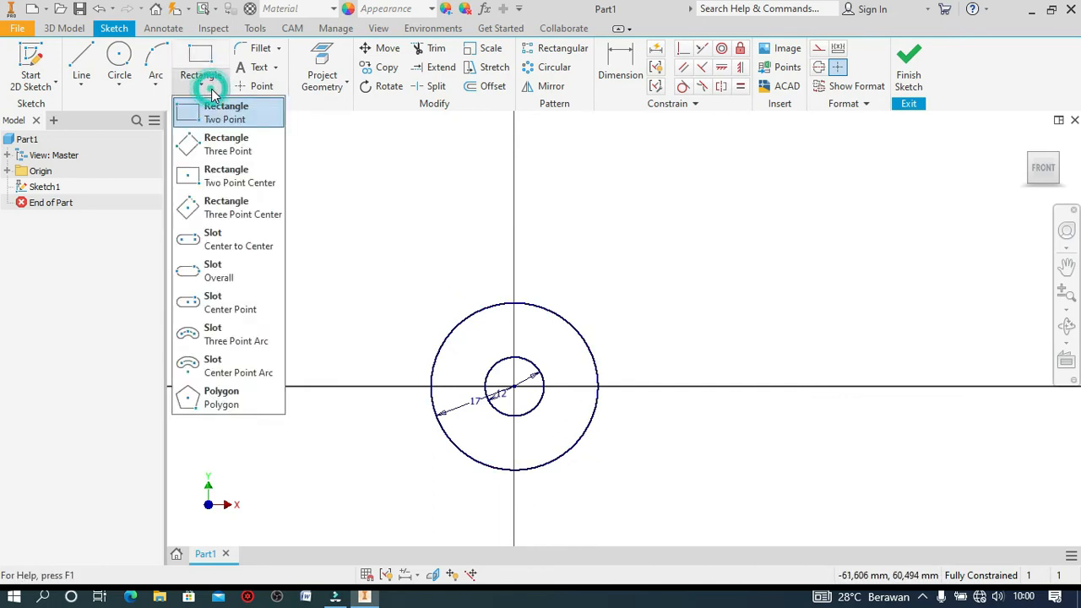
click(244, 123)
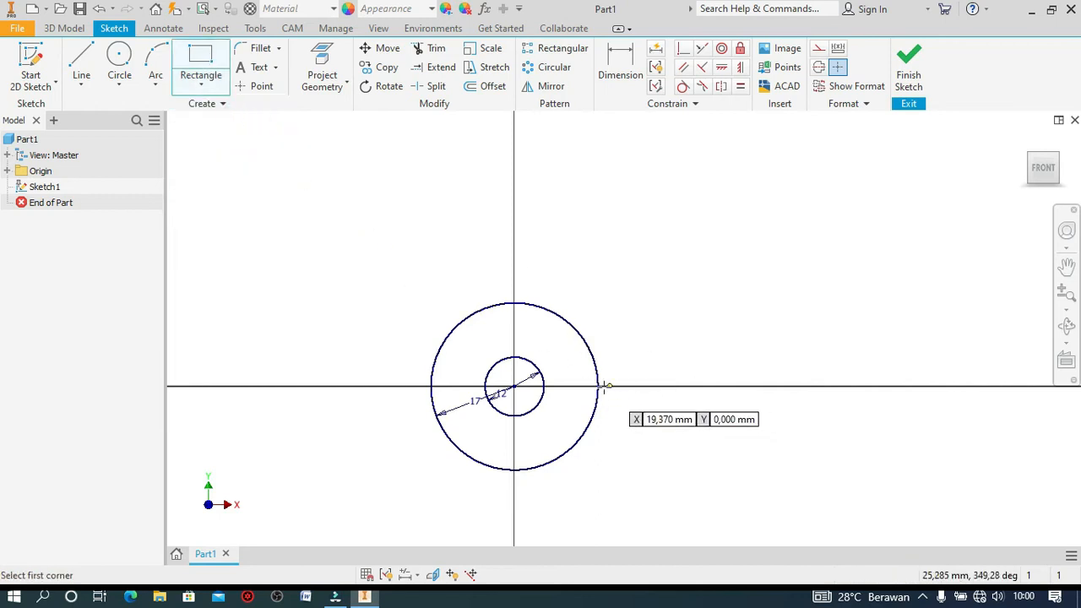
click(595, 386)
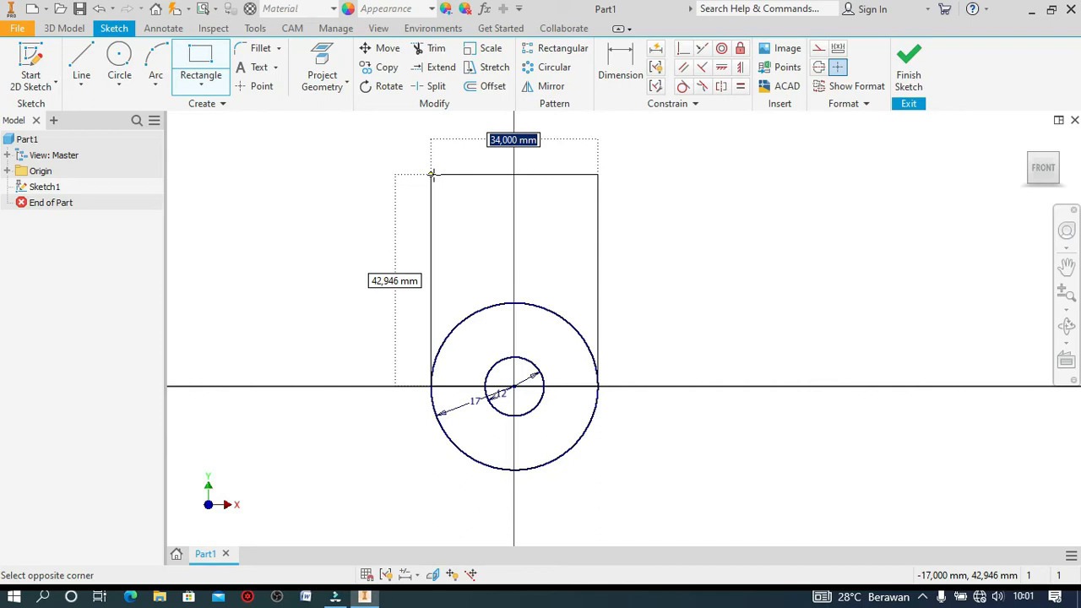
key(Tab)
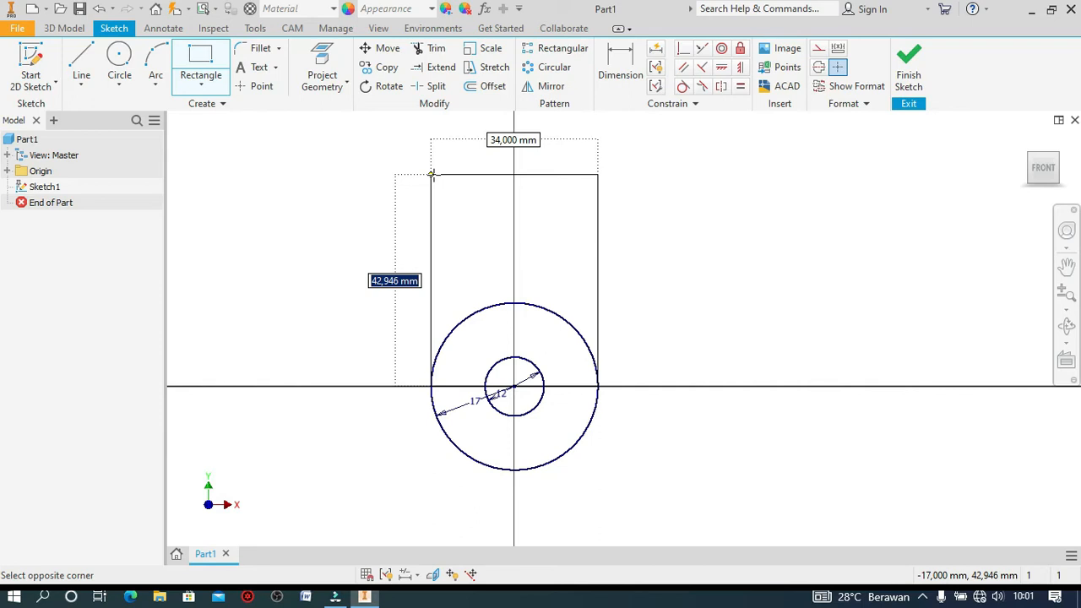
text(56)
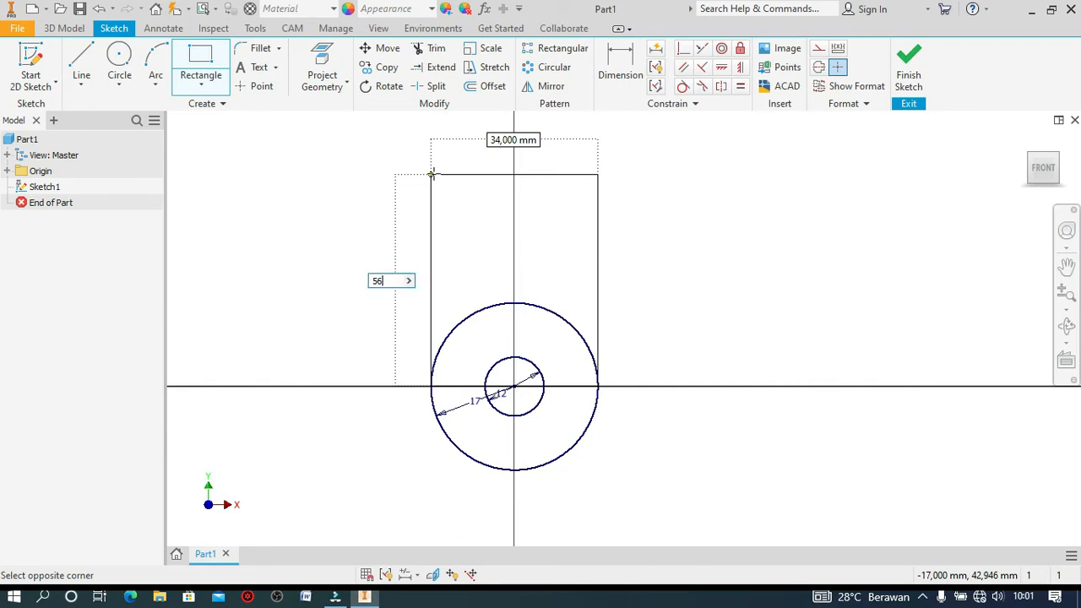
key(Tab)
key(Return)
scroll(564, 361, down, 2)
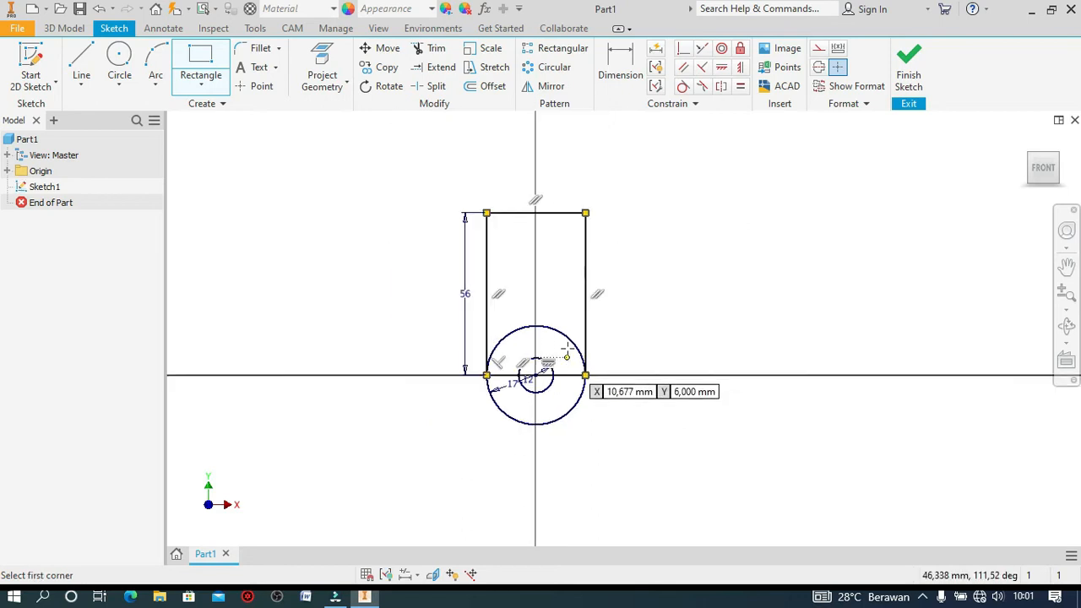
scroll(555, 267, up, 2)
key(Escape)
scroll(555, 268, down, 2)
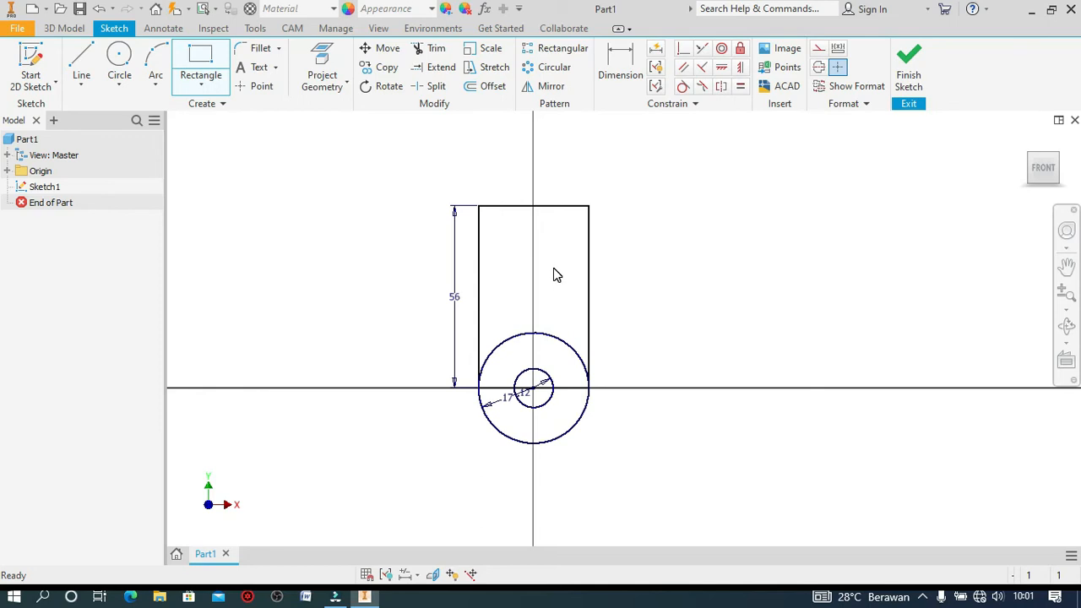
Trim away the upper half of the outer circle inside the rectangle and finish the sketch.
click(1031, 153)
scroll(695, 363, down, 2)
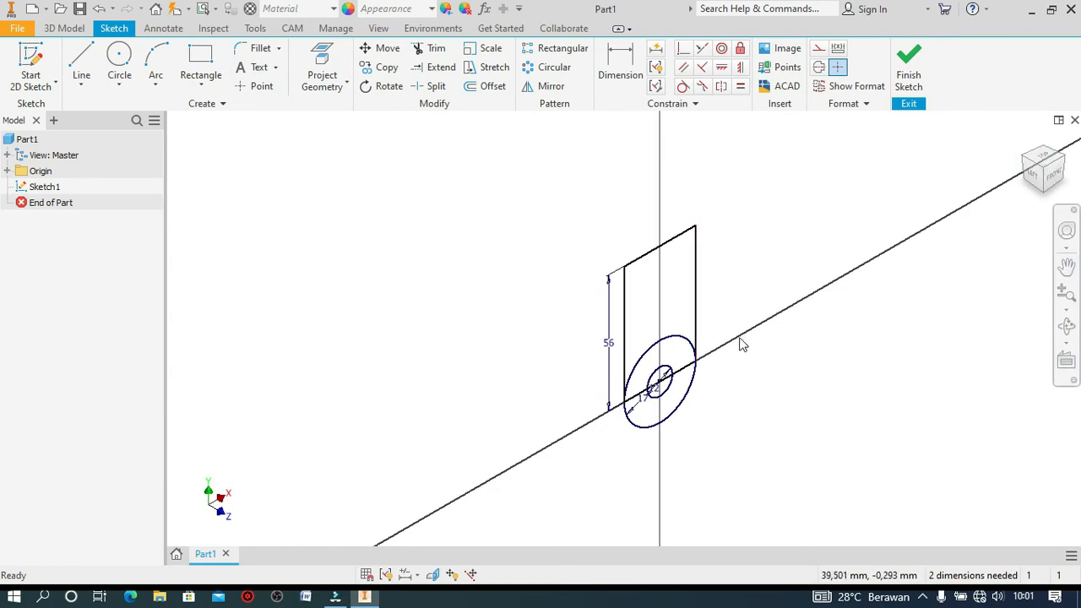
scroll(727, 337, up, 3)
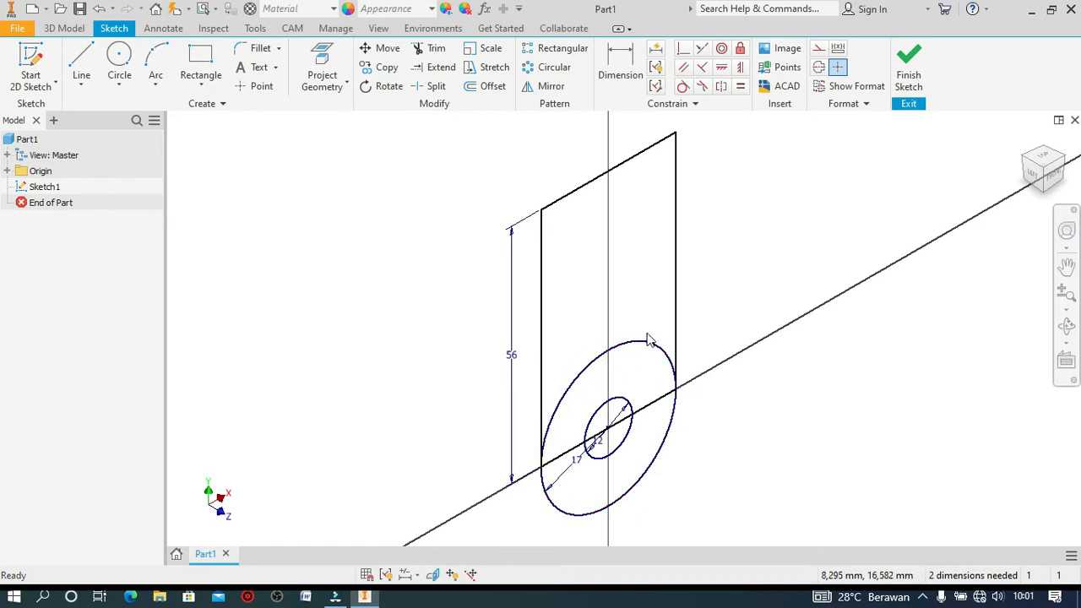
click(435, 48)
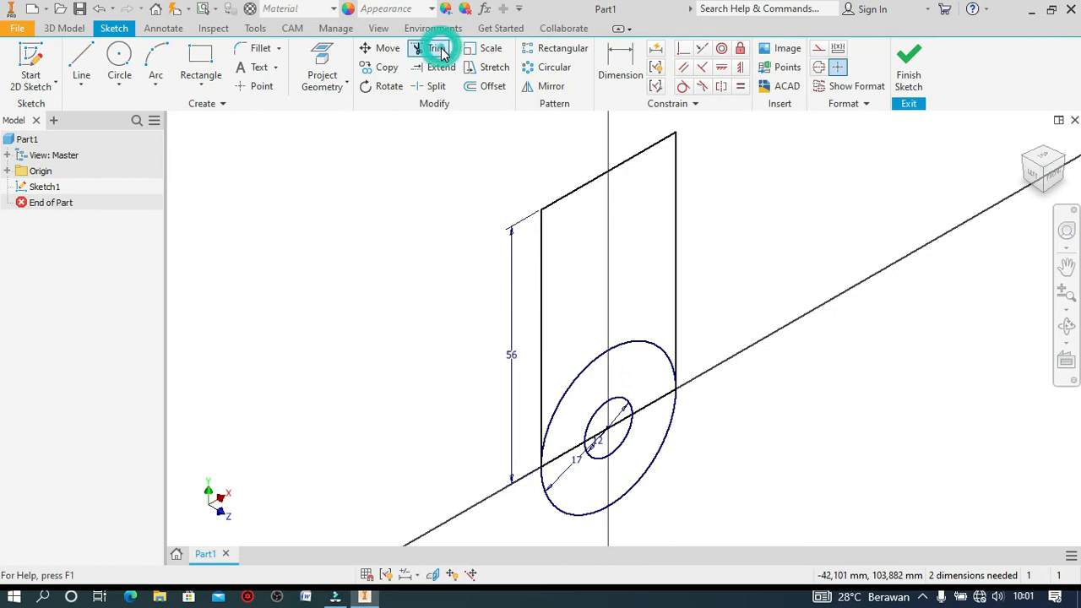
click(638, 349)
key(Escape)
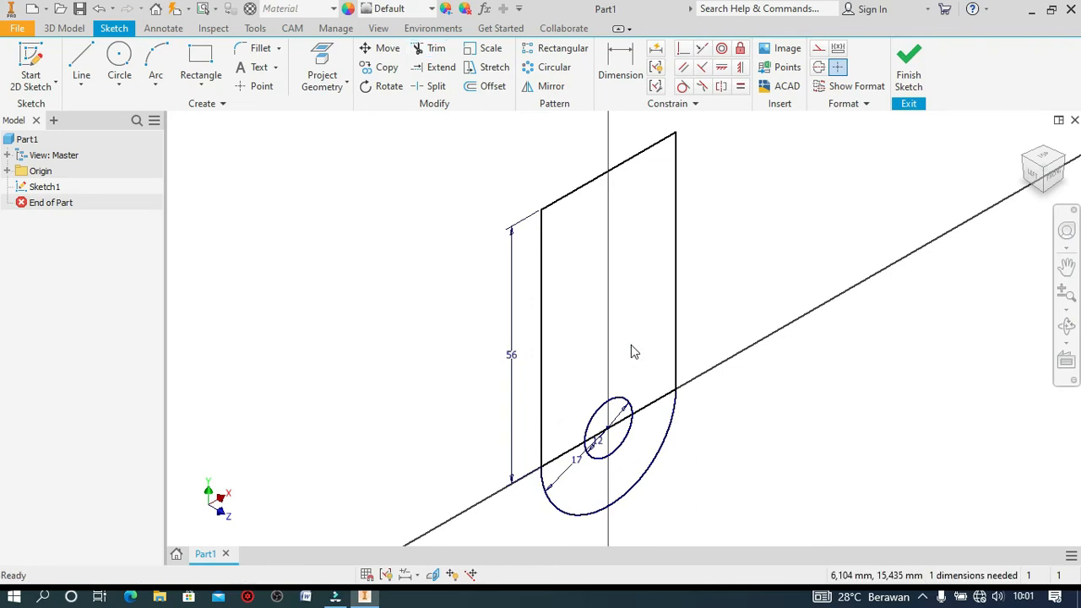
scroll(545, 407, down, 3)
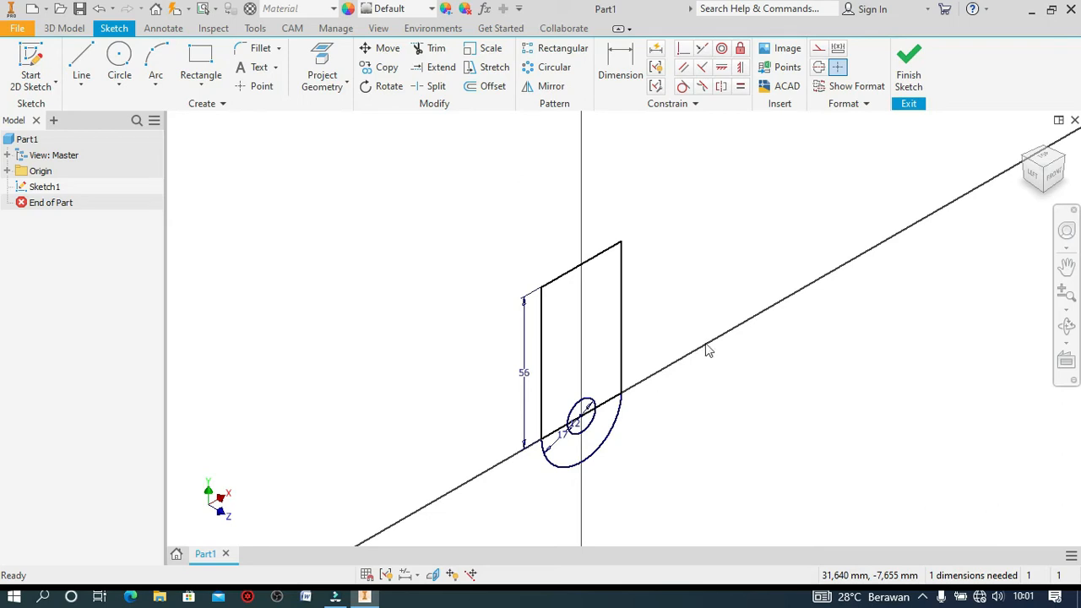
click(908, 76)
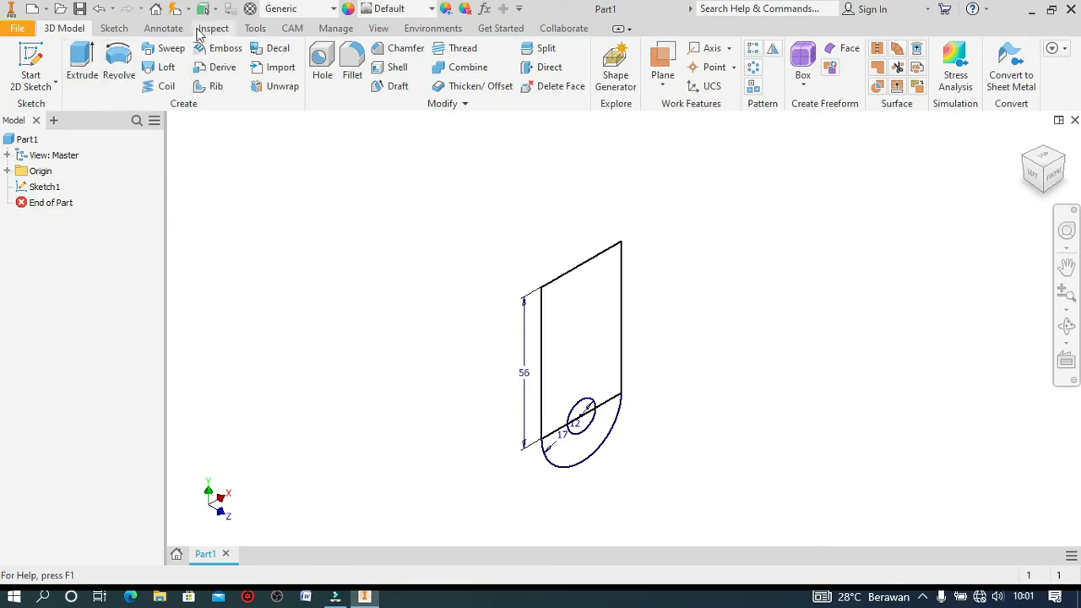
Extrude the rectangular and semicircular profile regions 68 mm, leaving the 12 mm hole open.
click(87, 89)
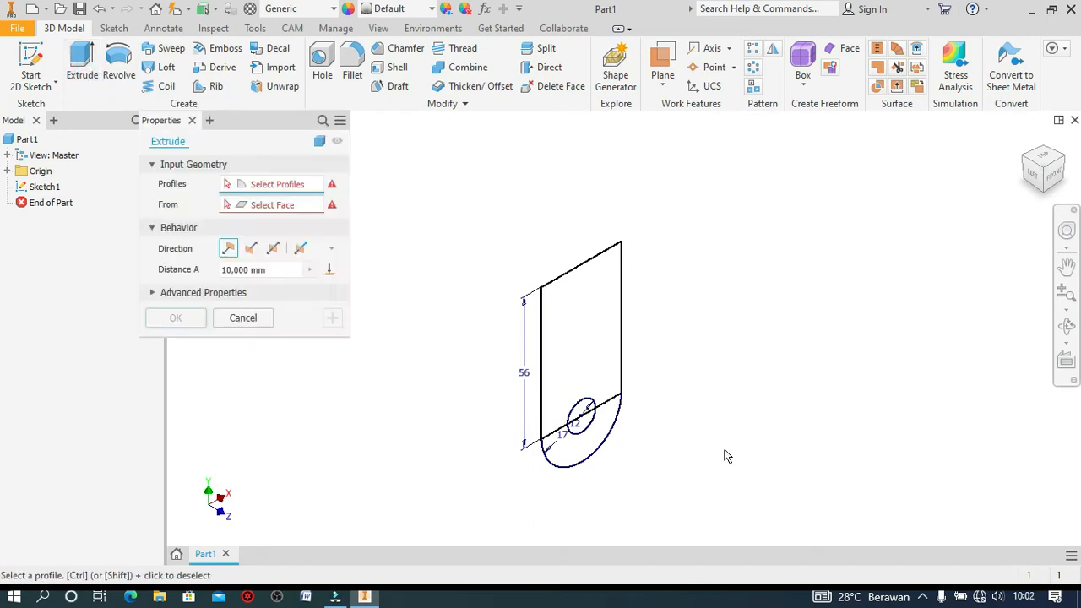
click(593, 355)
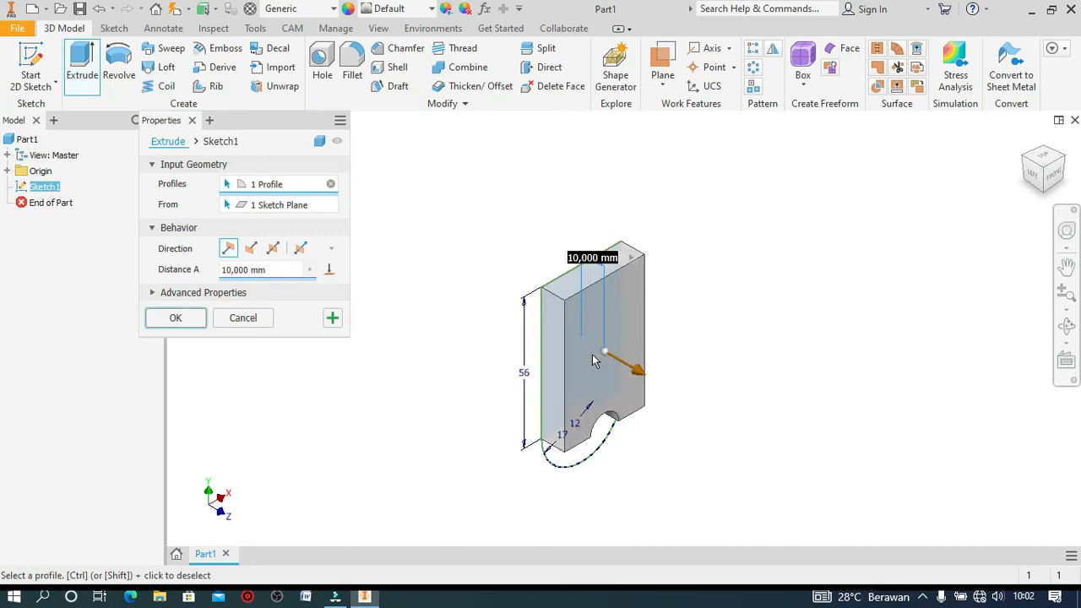
click(601, 443)
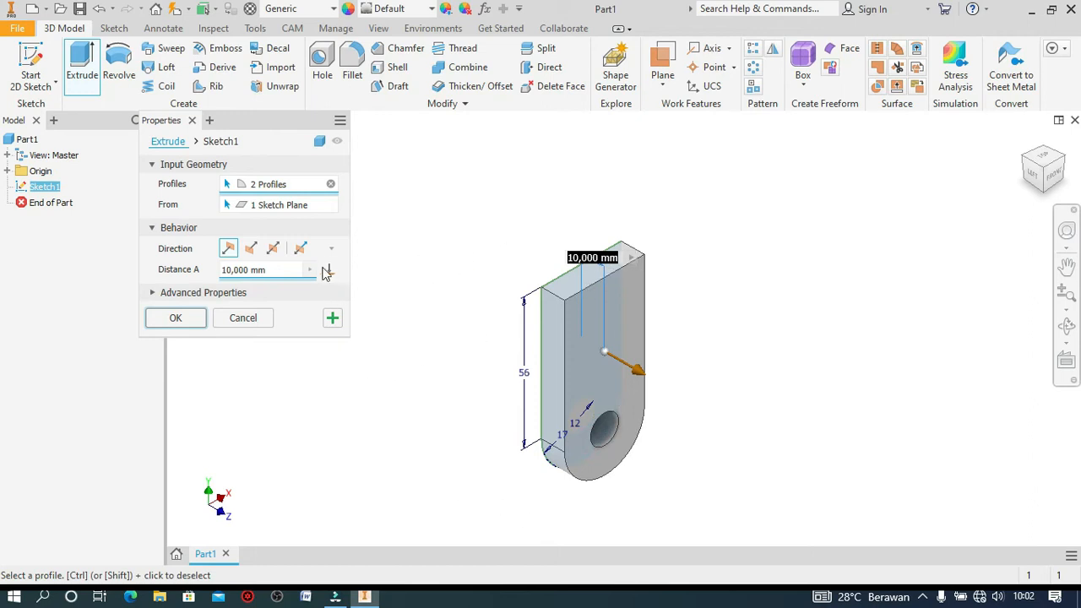
click(288, 272)
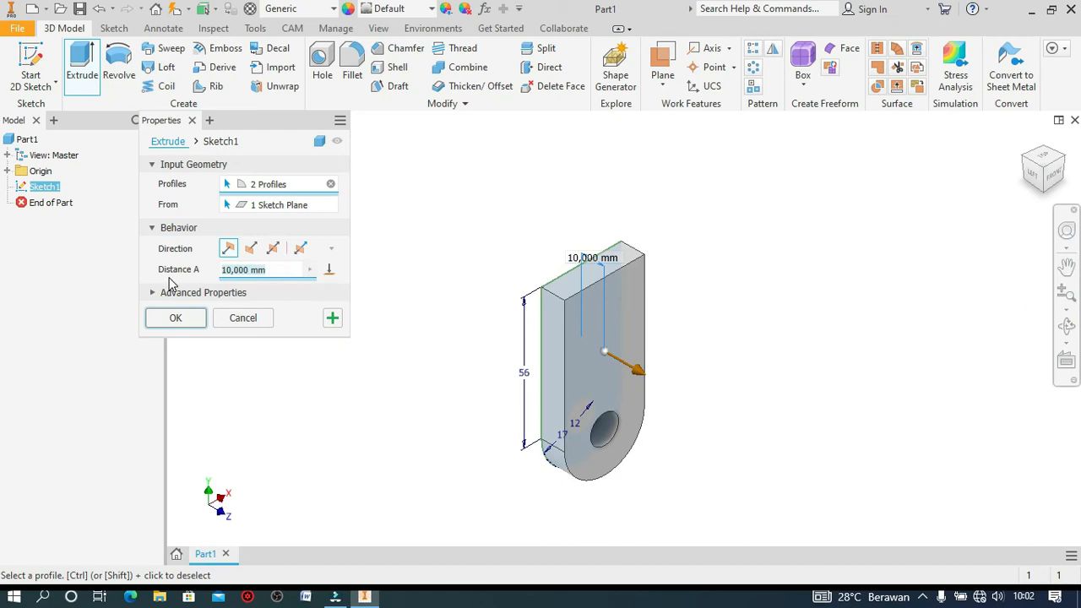
text(68)
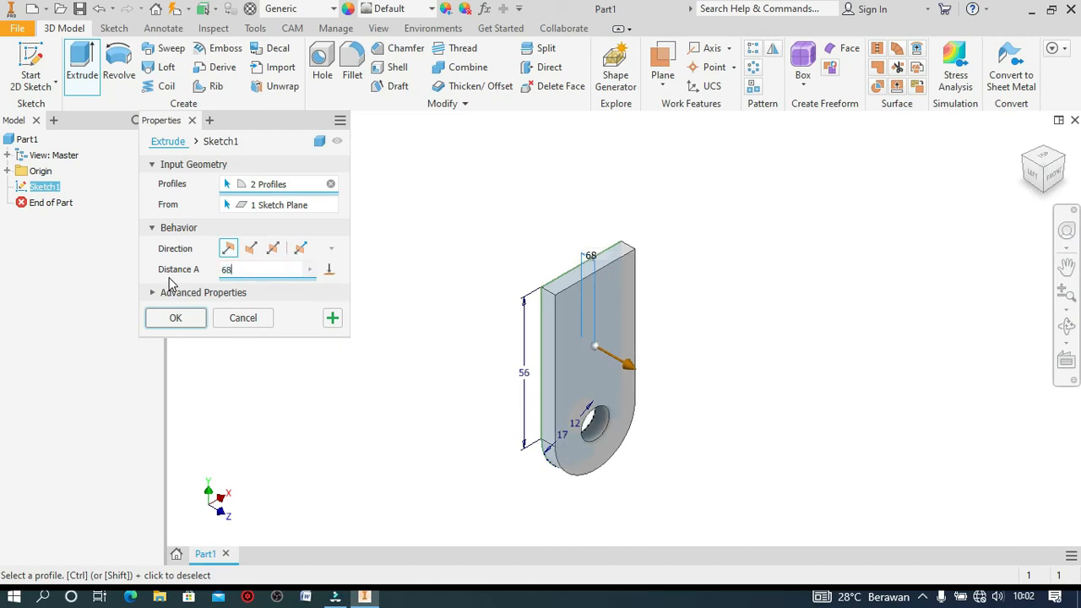
click(175, 318)
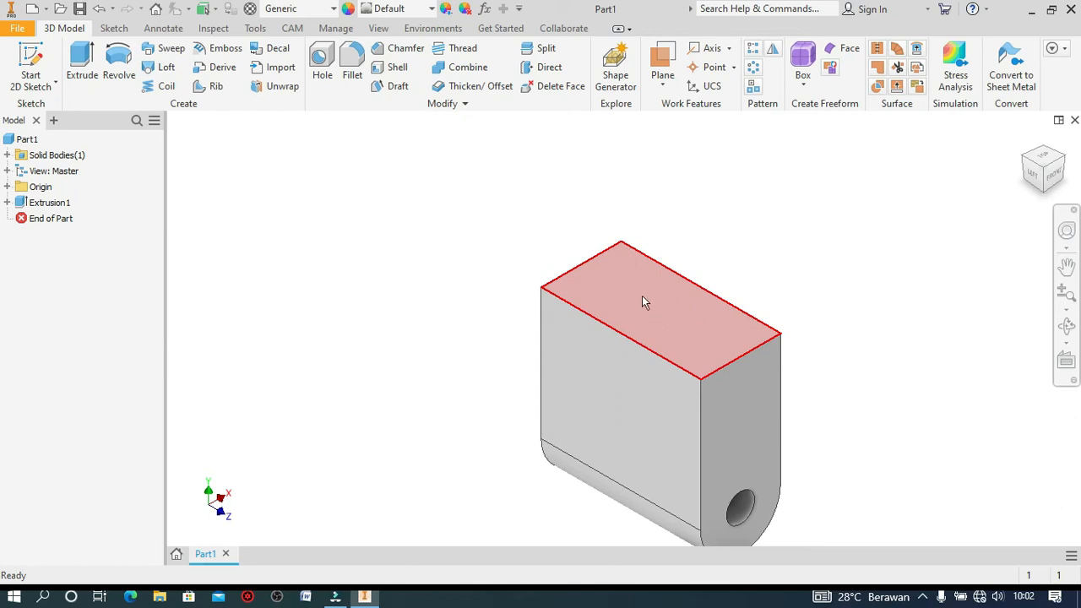
Start a new 2D sketch on the flat top face of the block.
scroll(685, 337, down, 3)
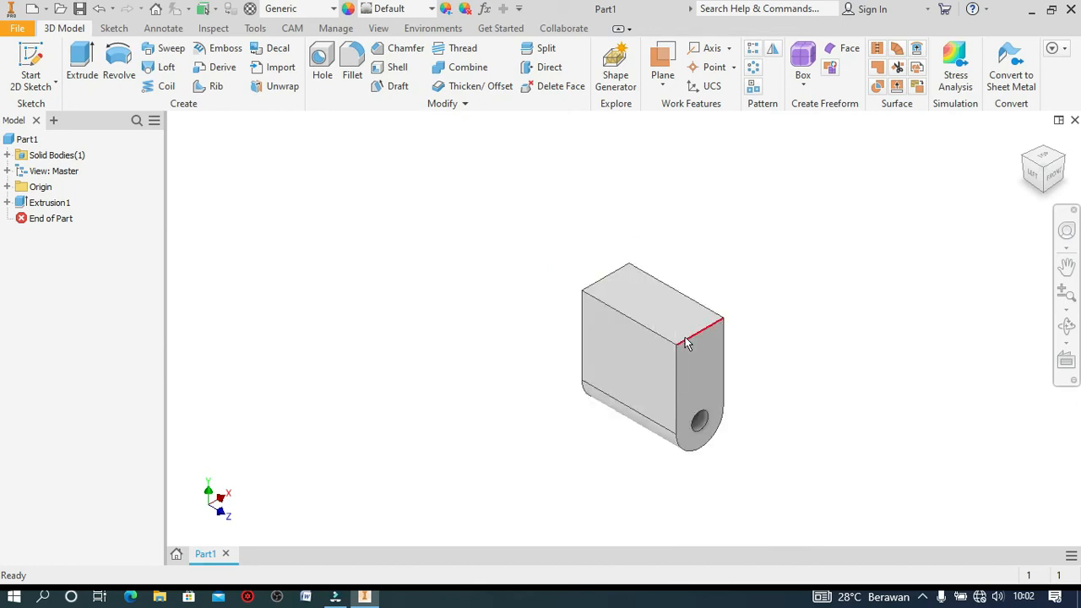
scroll(651, 304, up, 4)
click(652, 273)
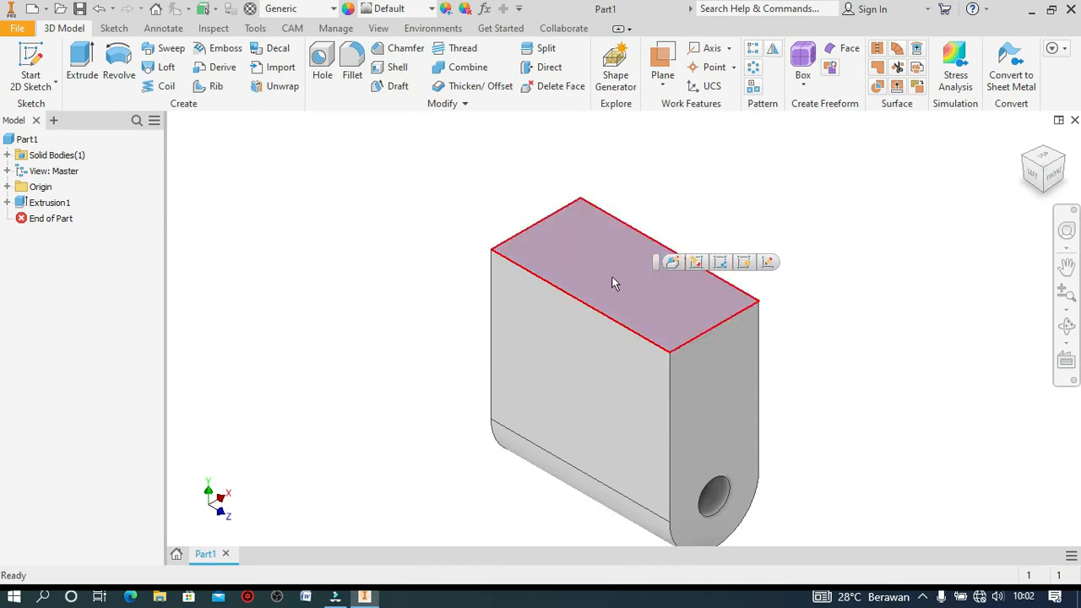
click(672, 277)
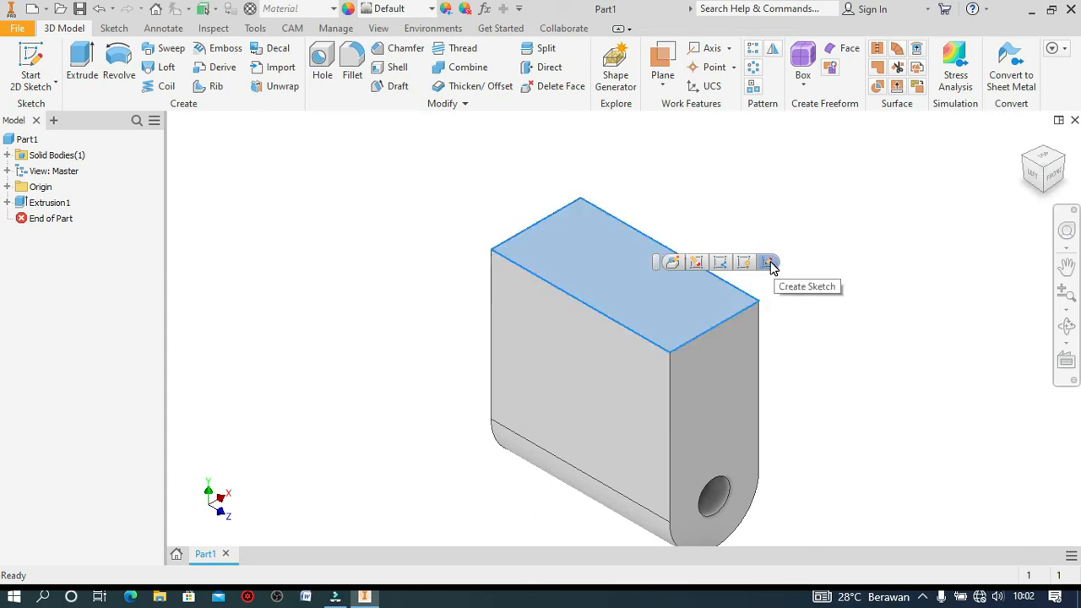
click(32, 58)
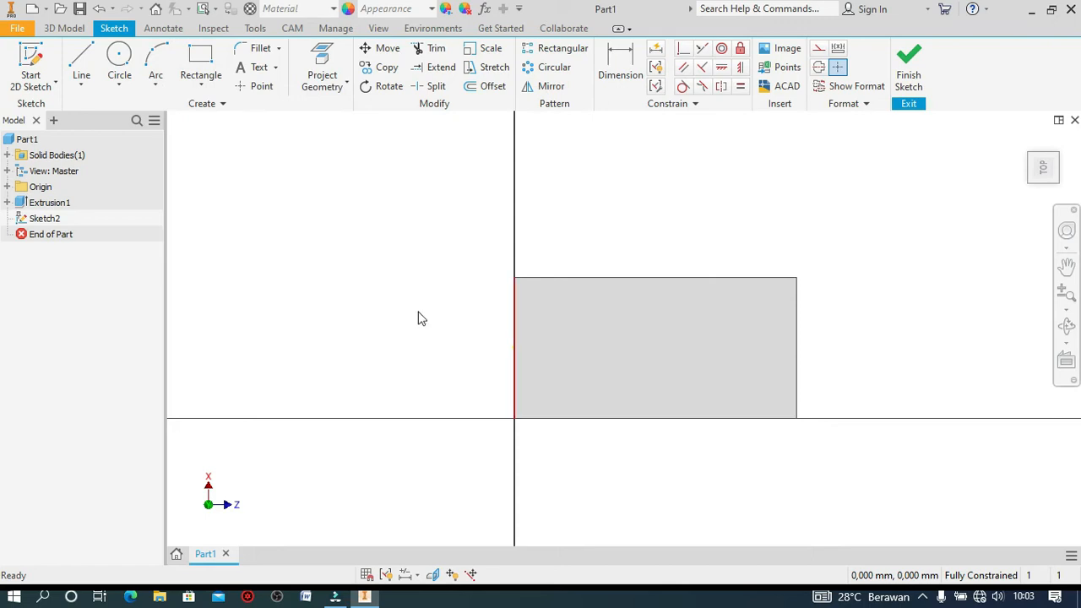
Draw a center point circle near the middle of the top face with a diameter of 34 mm.
click(120, 59)
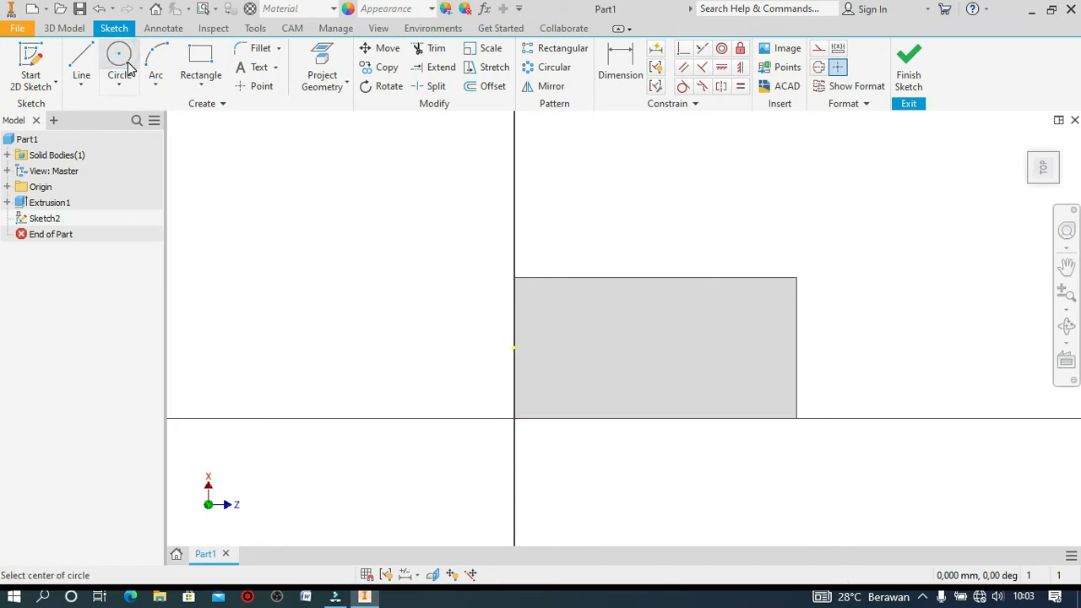
click(652, 347)
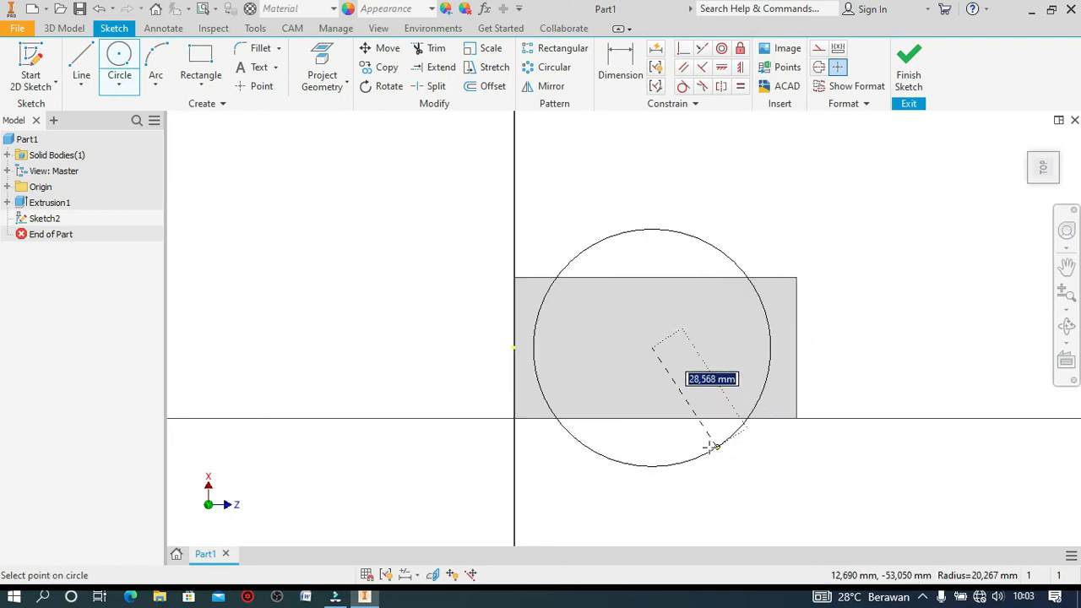
right_click(735, 463)
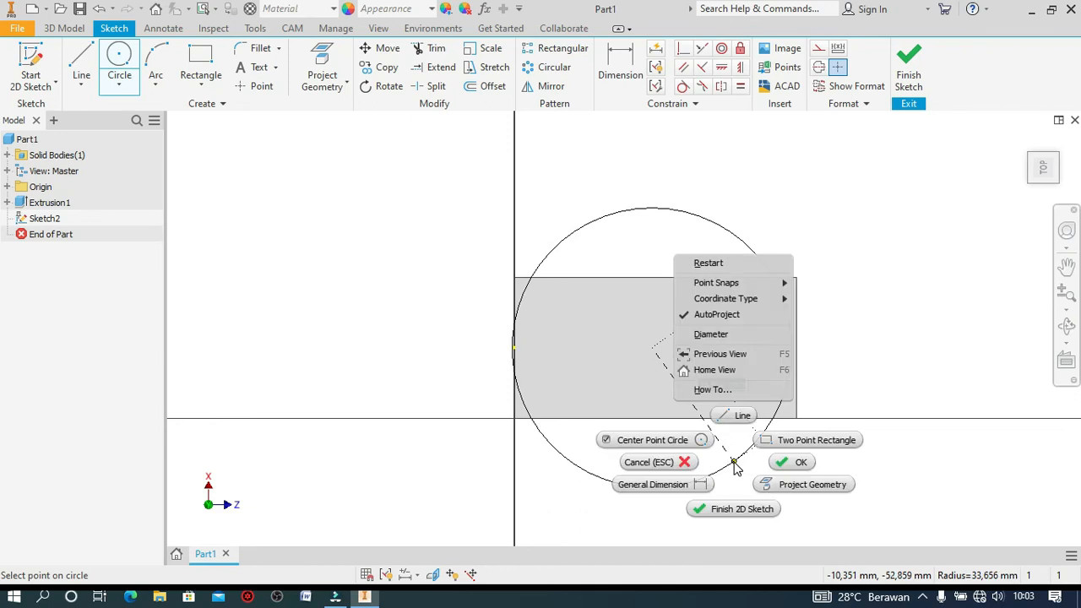
click(715, 335)
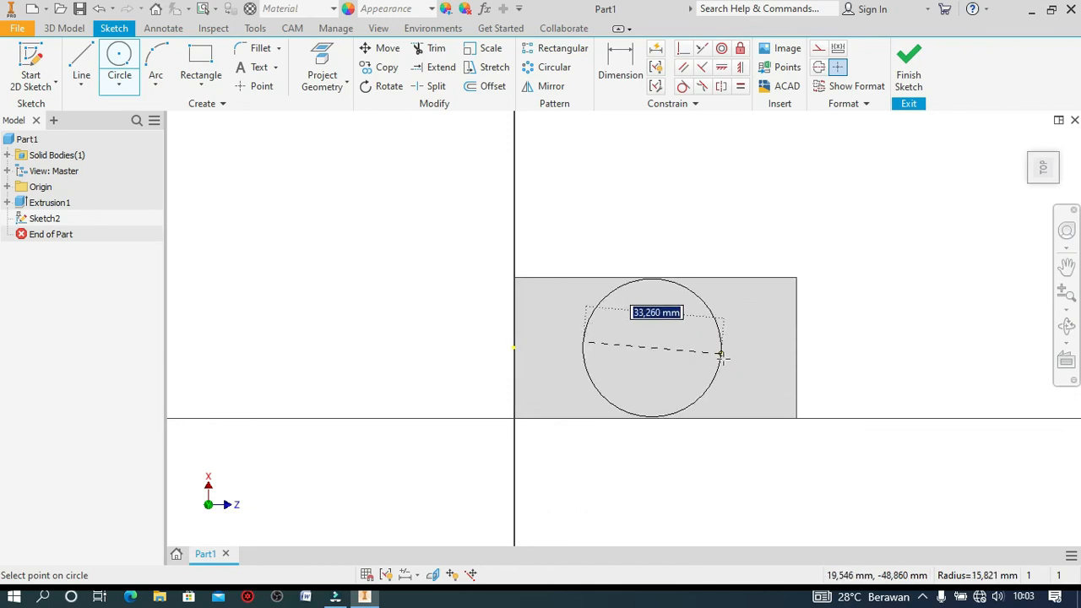
text(34)
key(Return)
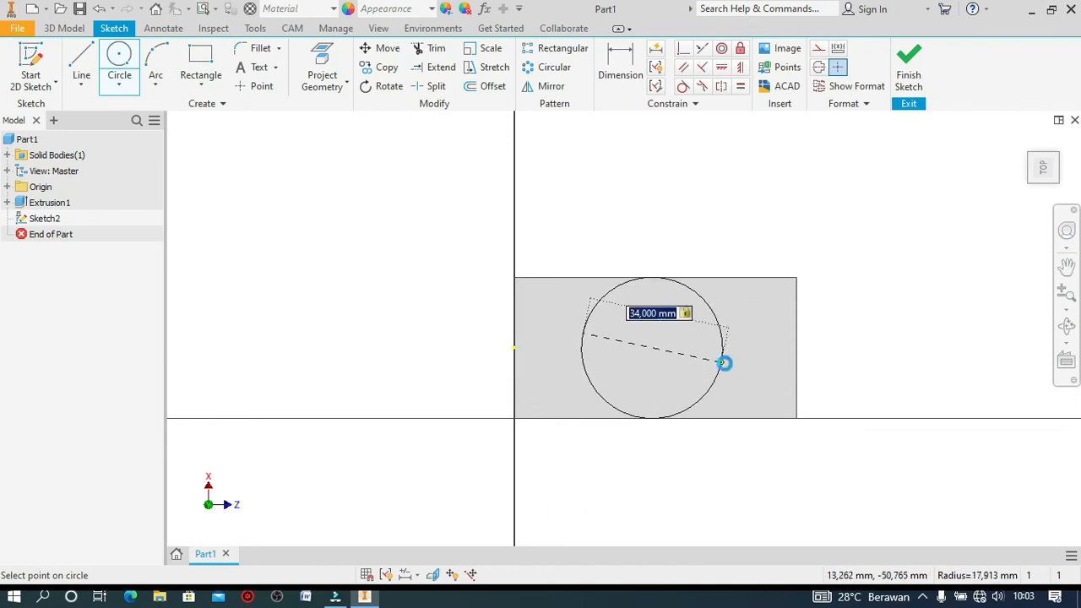
key(Escape)
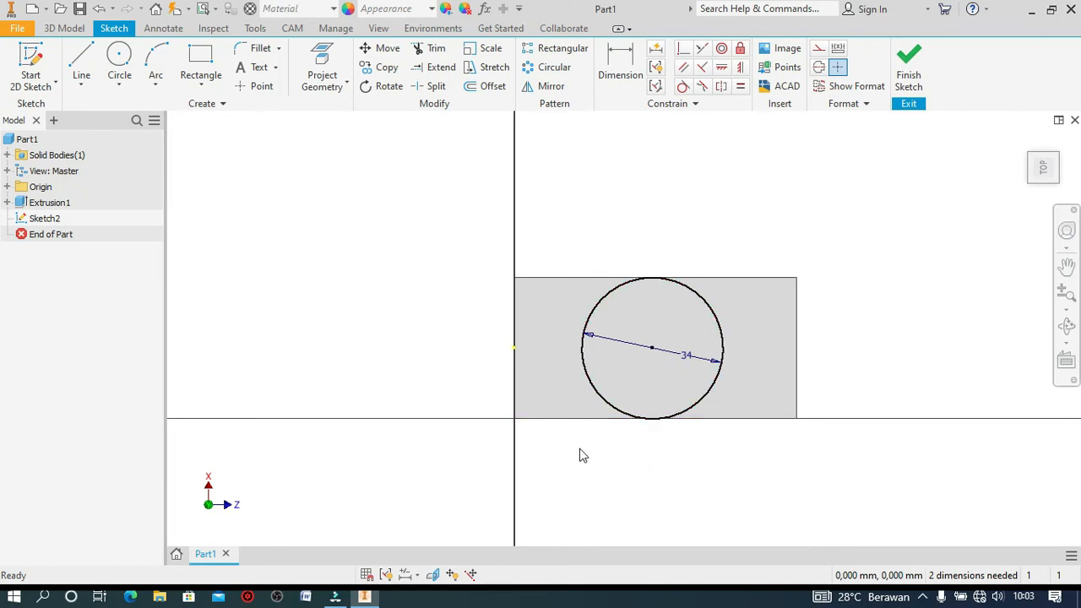
Add a driven dimension for the top face's length between its two short edges.
key(d)
click(796, 388)
click(657, 169)
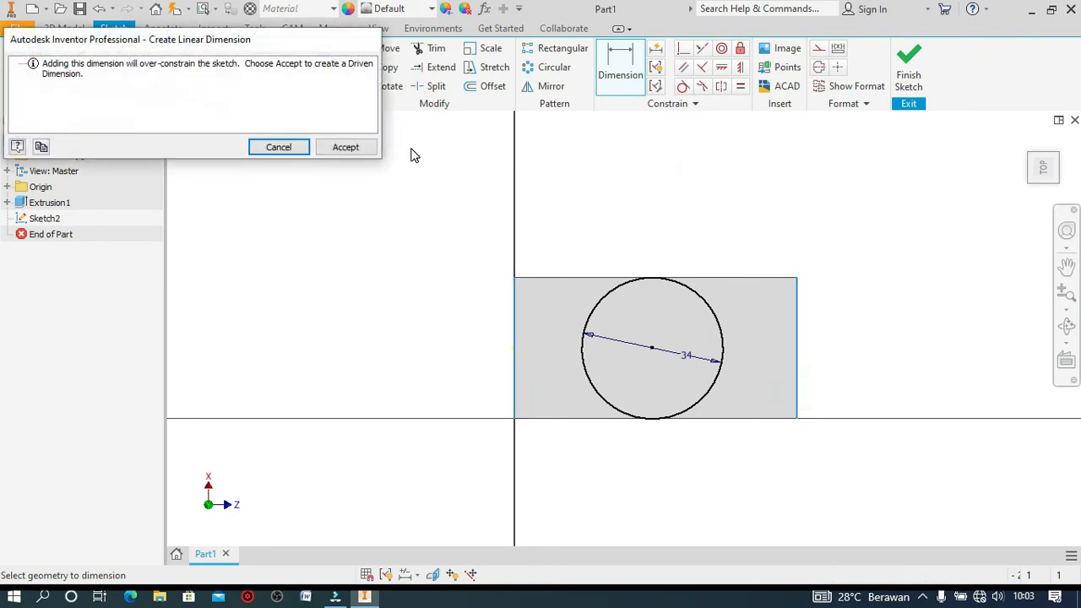
click(360, 150)
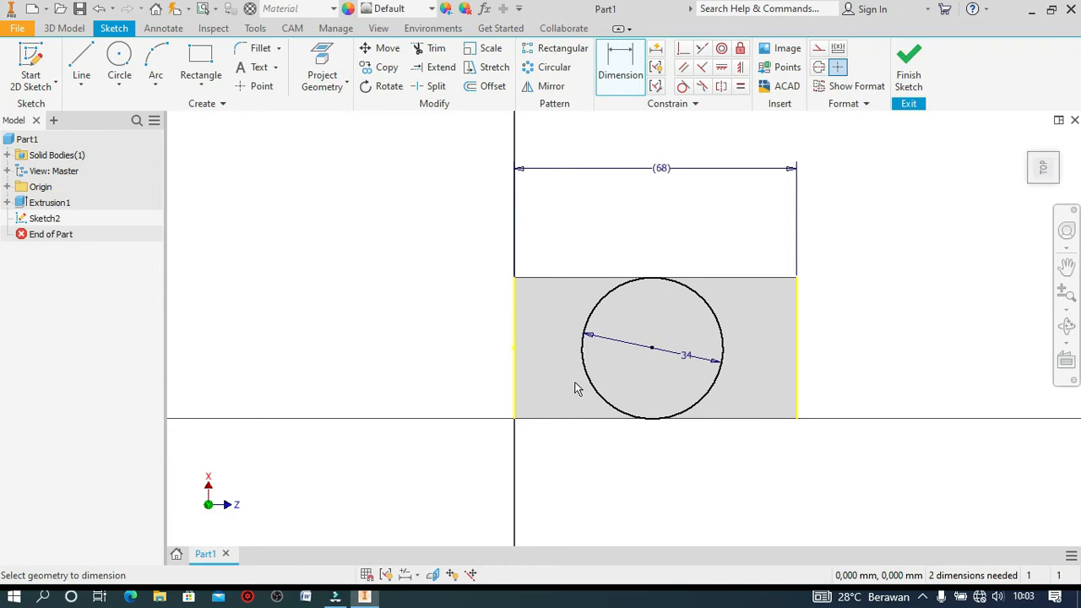
Dimension the circle's center from the top face's short edge at the origin end as 68/2 mm and finish the sketch.
click(652, 349)
click(515, 384)
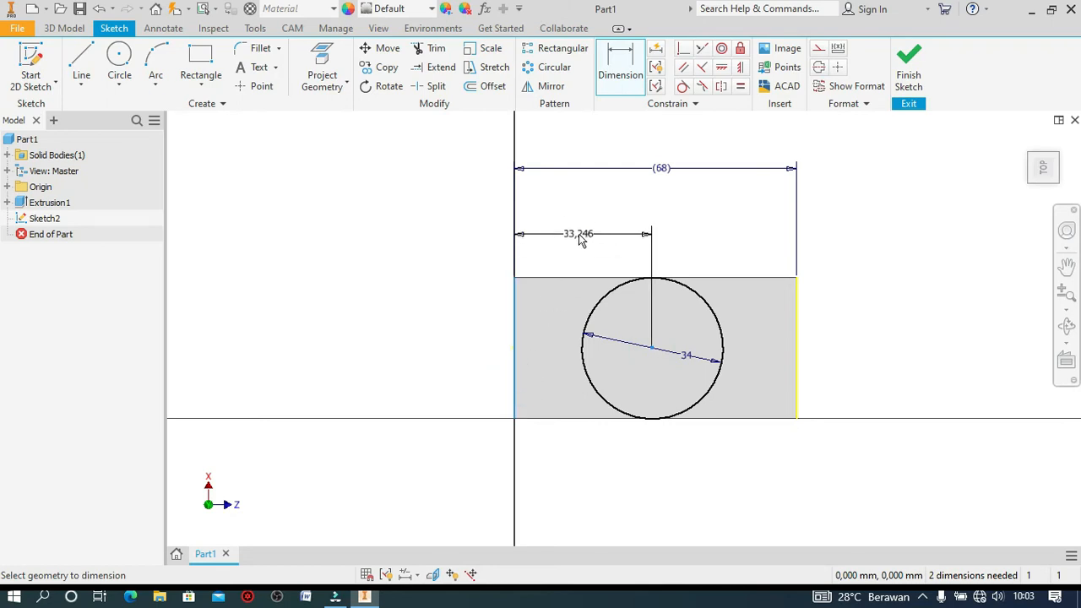
click(576, 239)
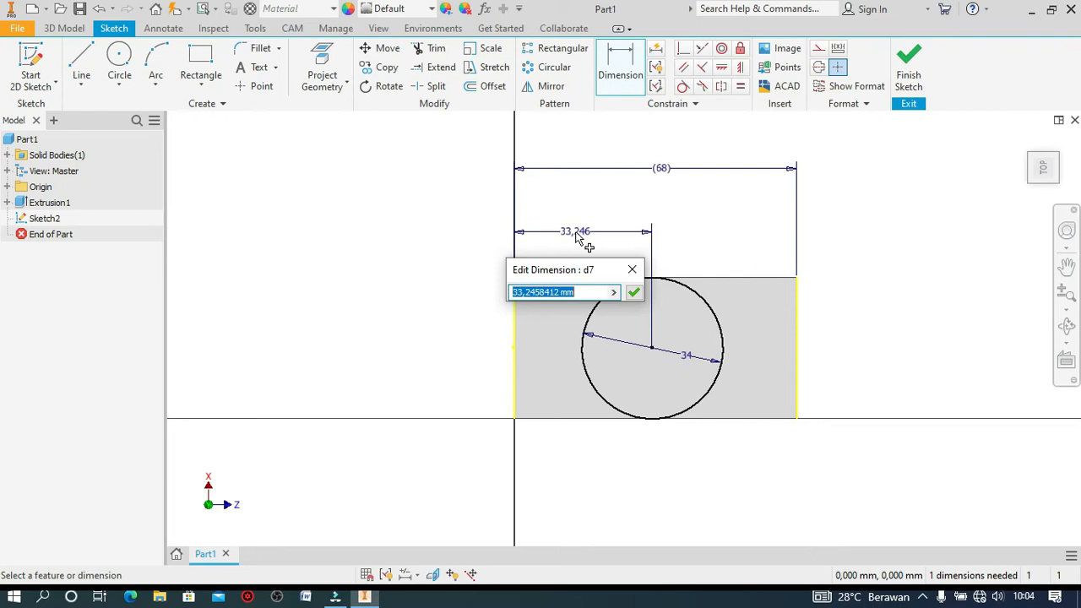
text(6)
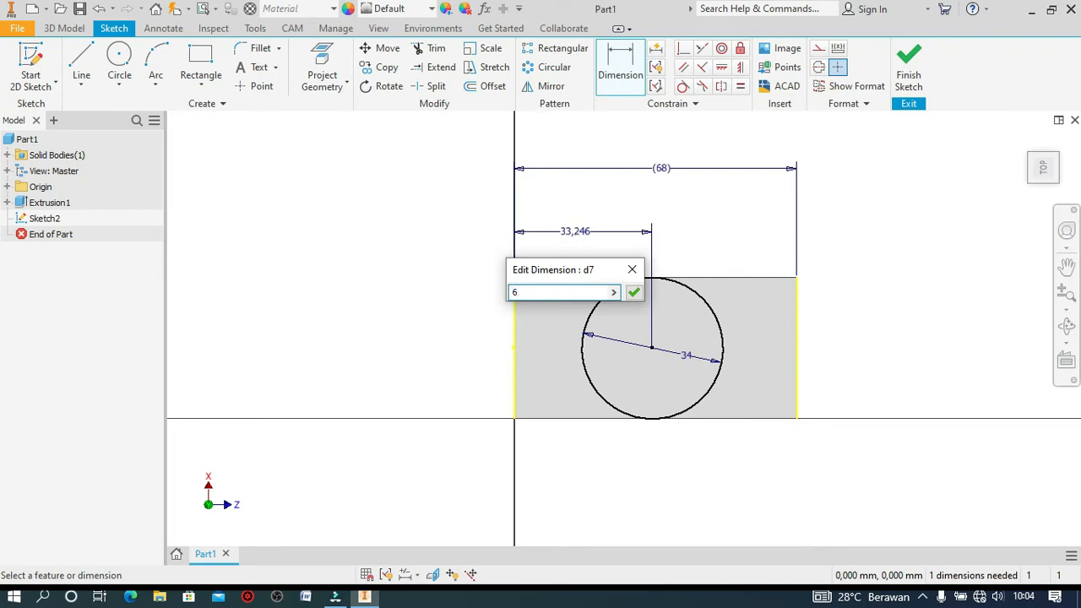
text(8/2)
key(Return)
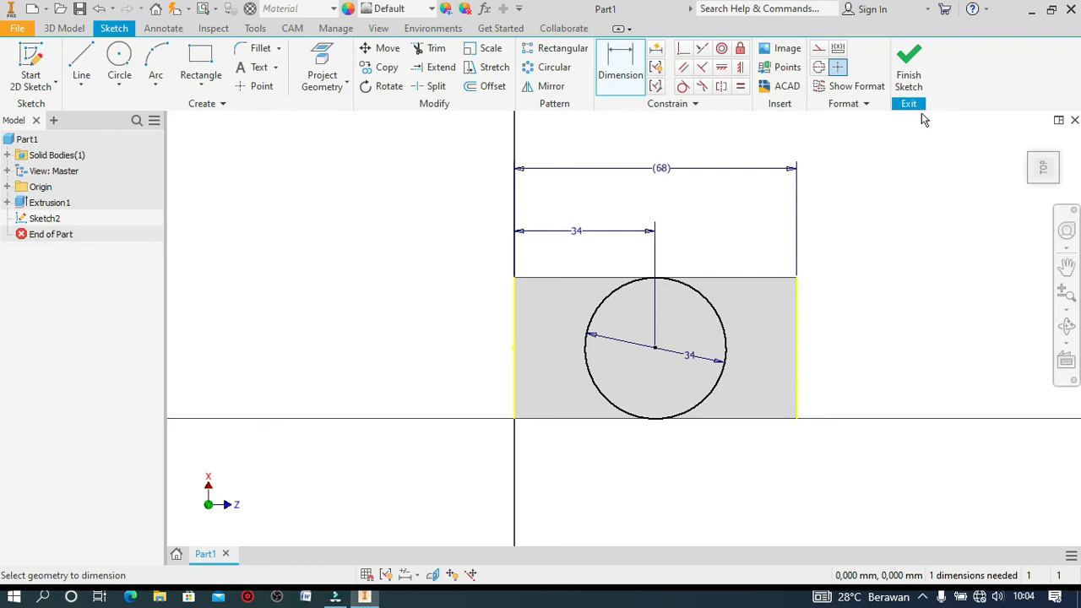
click(914, 84)
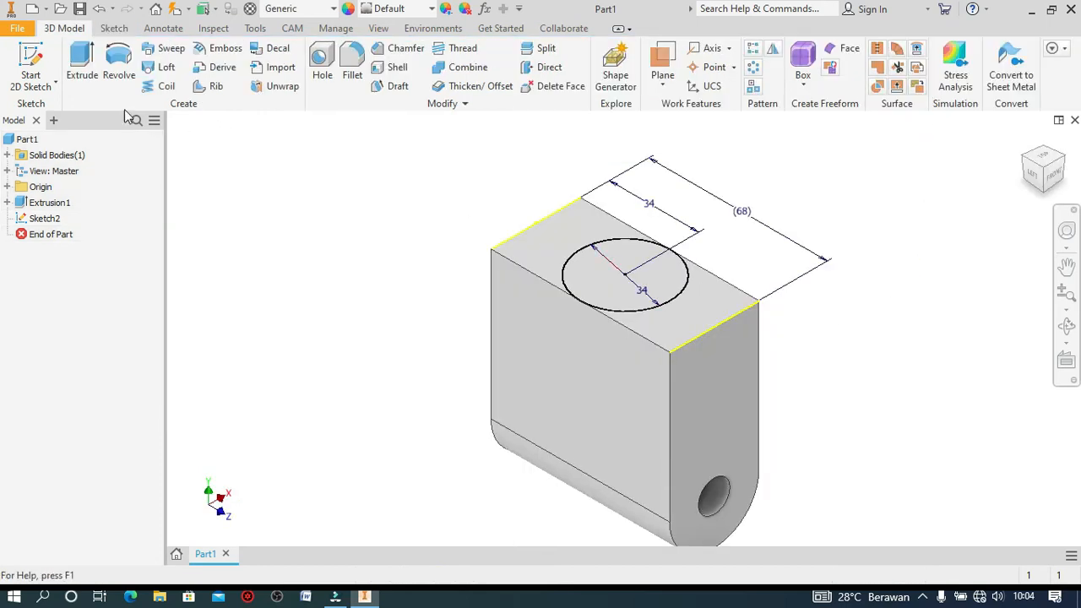
Extrude the circle 20 mm upward from the top face as a boss joined to the block.
click(82, 67)
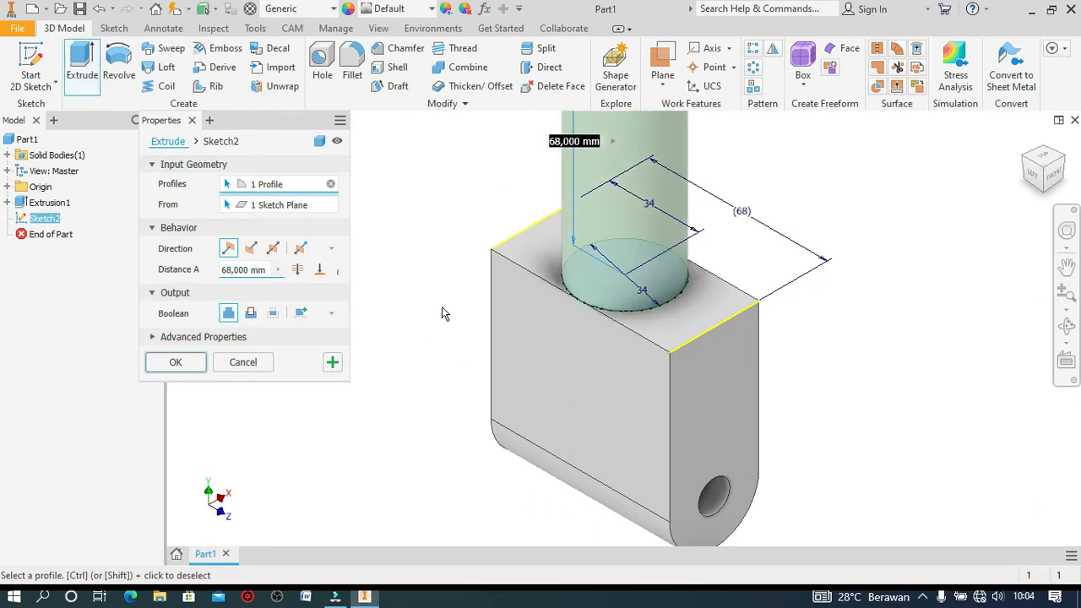
text(20)
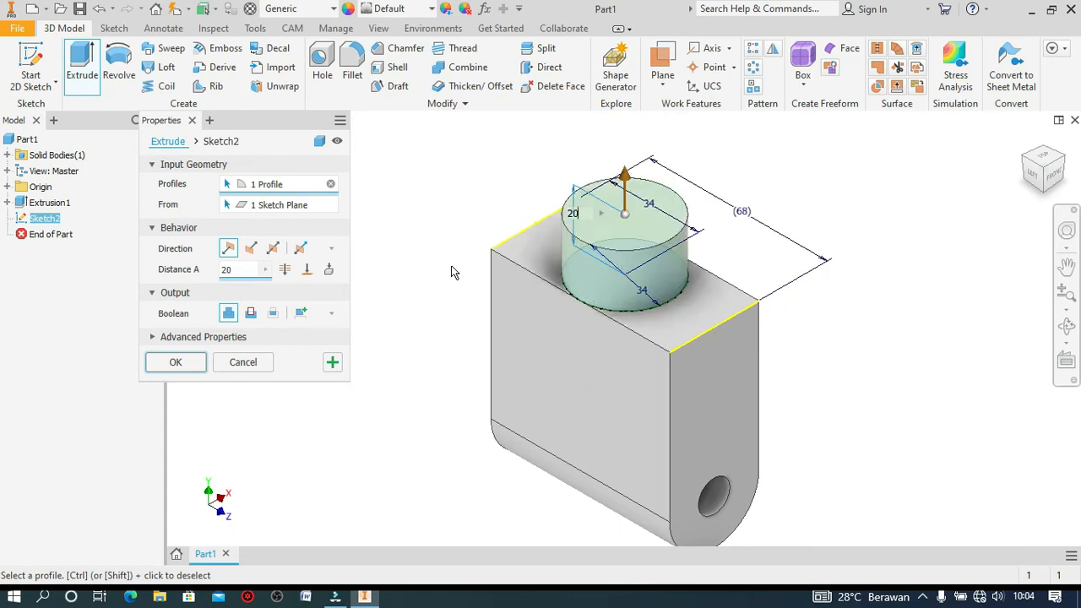
click(181, 364)
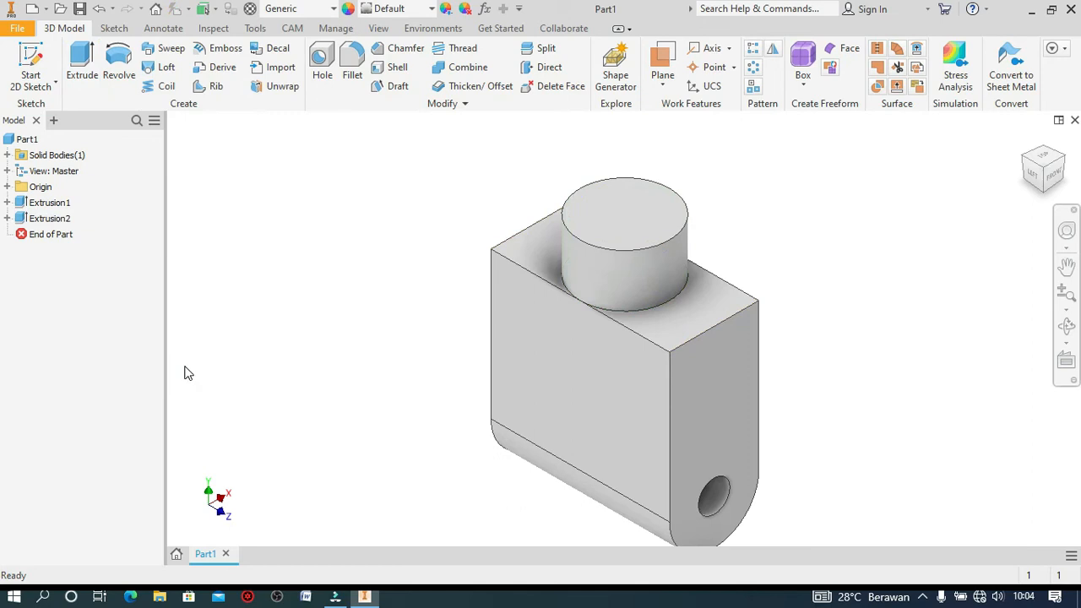
Start a new 2D sketch on the block's large flat side face.
click(602, 376)
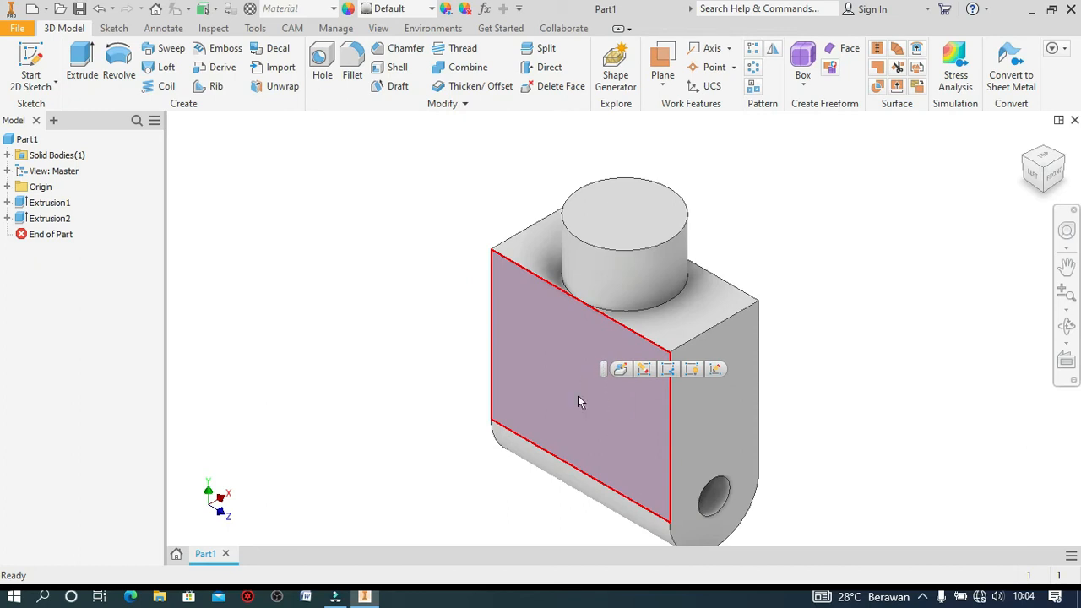
key(s)
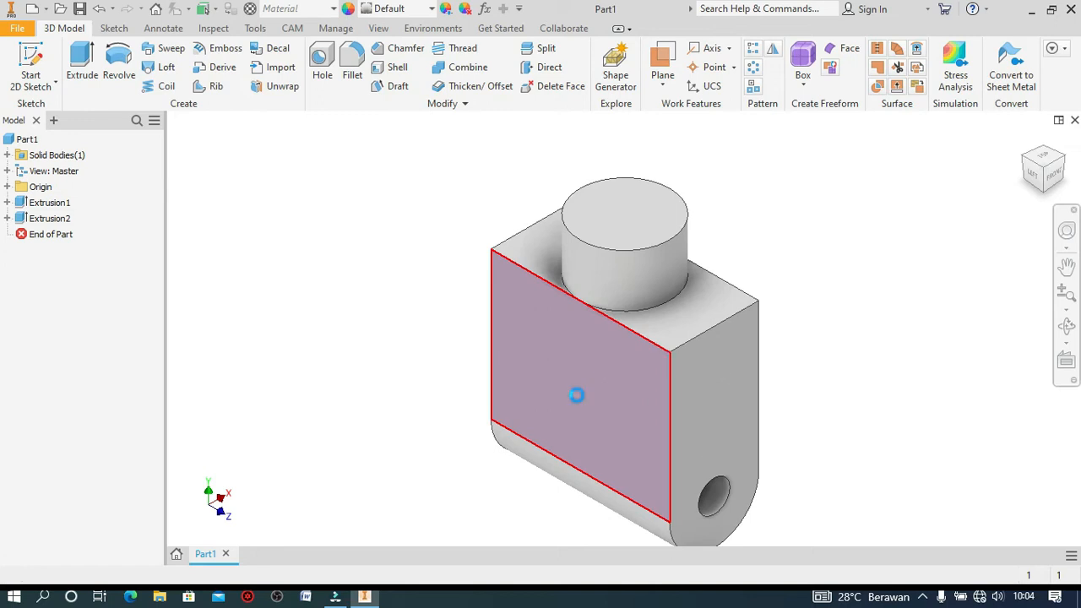
scroll(475, 463, up, 3)
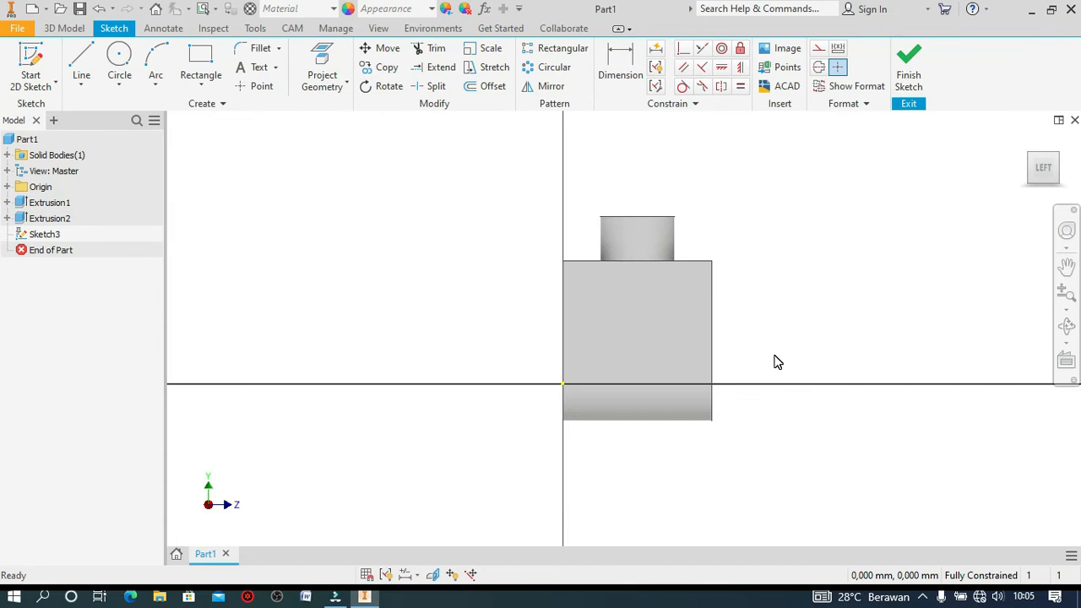
scroll(777, 362, down, 3)
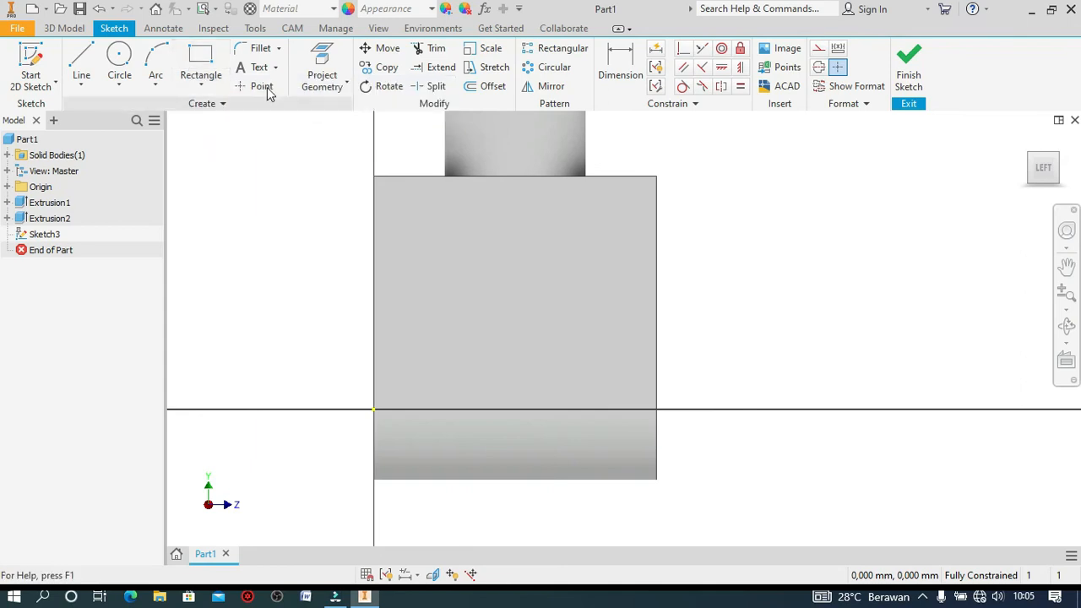
Draw an upright two-point rectangle in the middle of the side face, extending down past the block's rounded bottom edge.
click(201, 61)
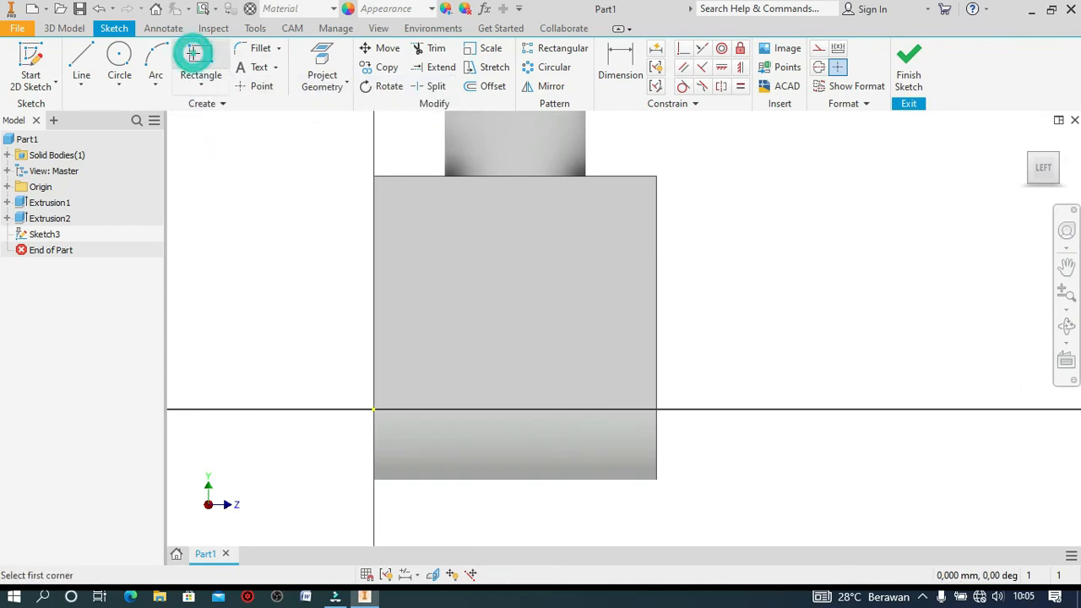
click(450, 256)
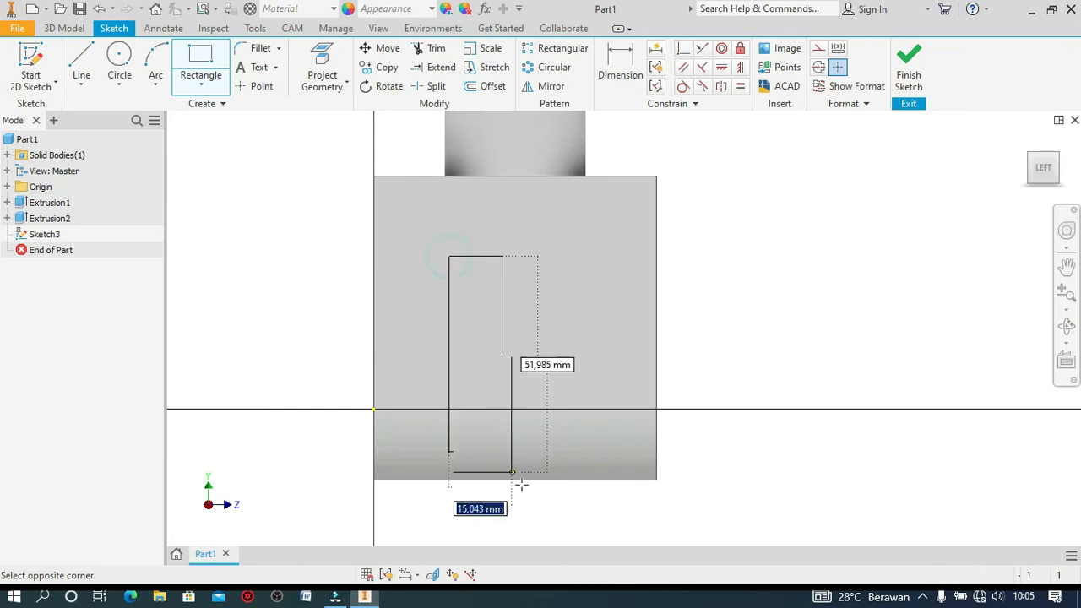
click(588, 518)
right_click(715, 359)
click(769, 364)
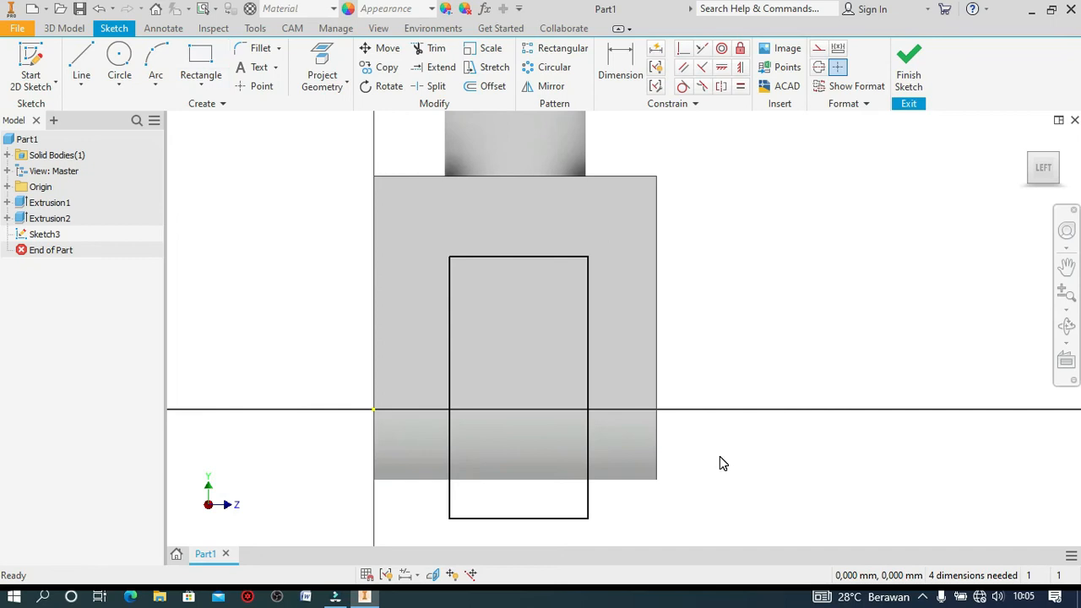
scroll(658, 370, down, 5)
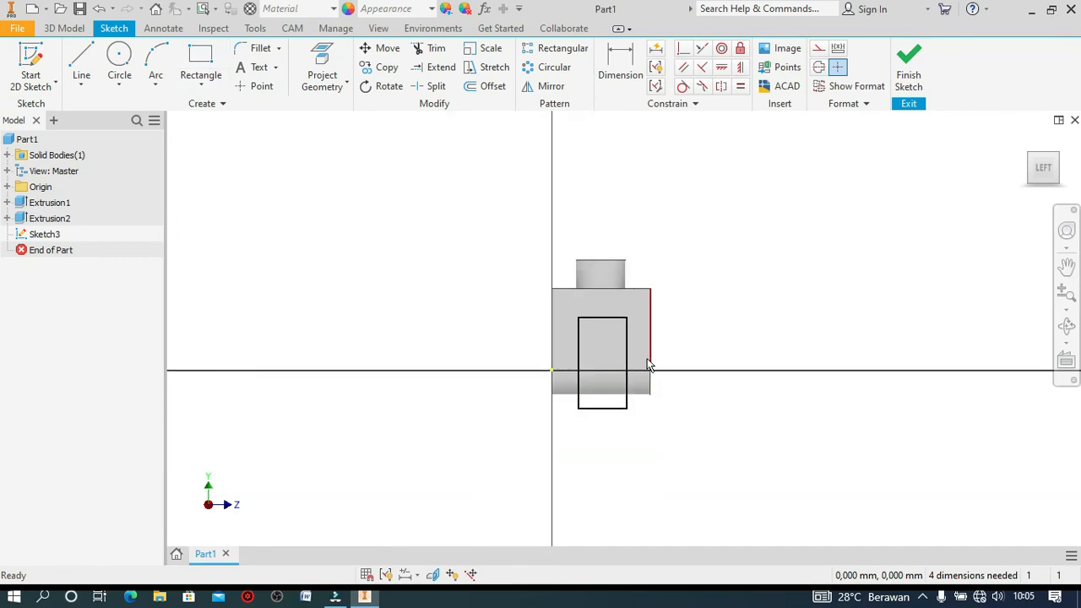
scroll(652, 372, up, 3)
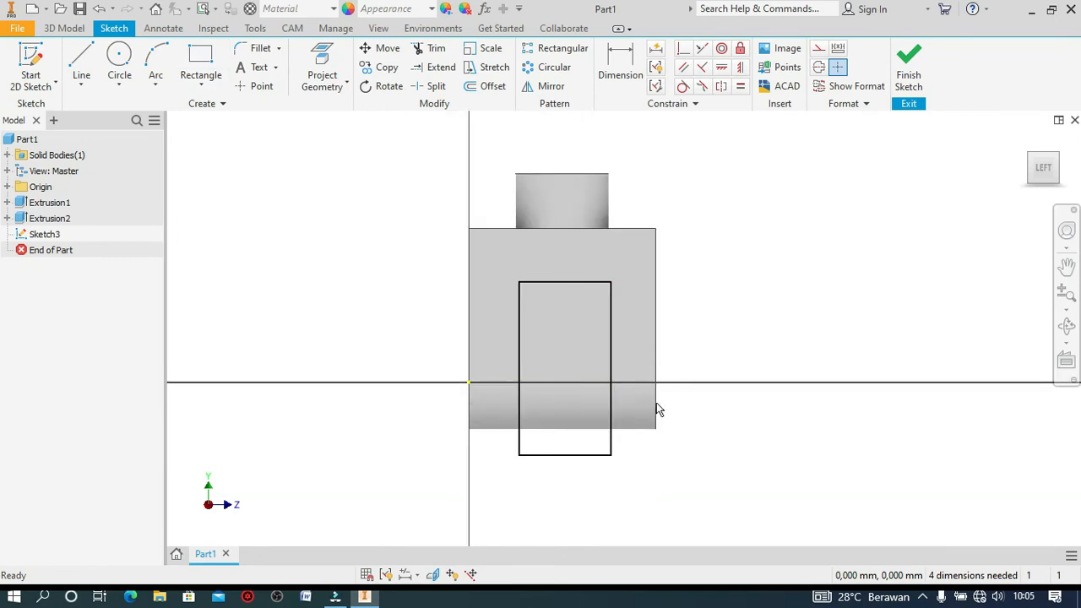
Dimension the rectangle's vertical side nearest the origin at 15 mm from the origin point on the block's edge.
click(620, 68)
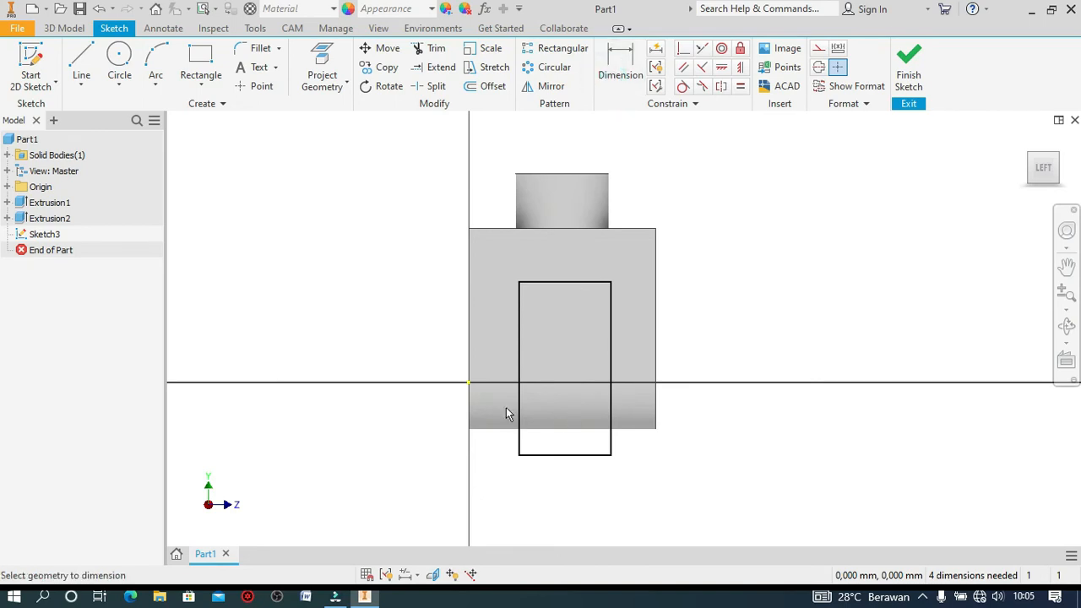
click(469, 383)
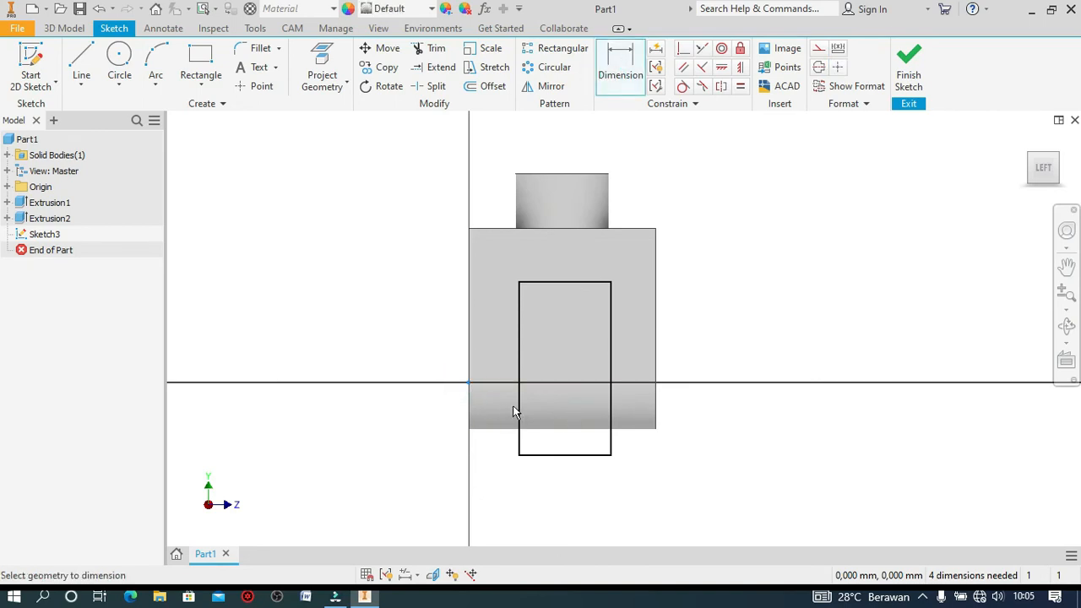
click(519, 405)
click(495, 496)
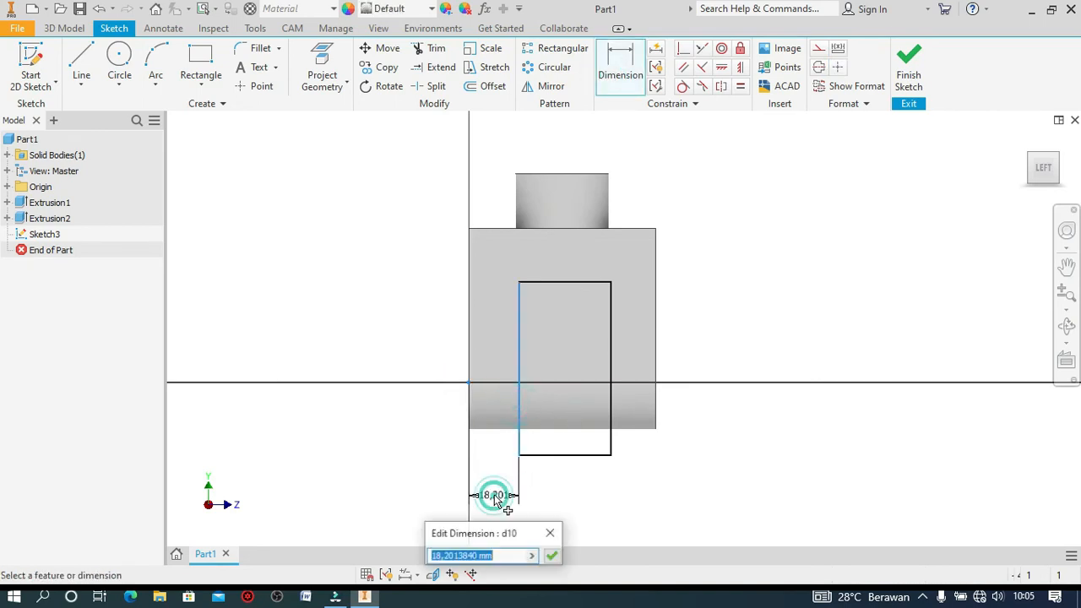
text(15)
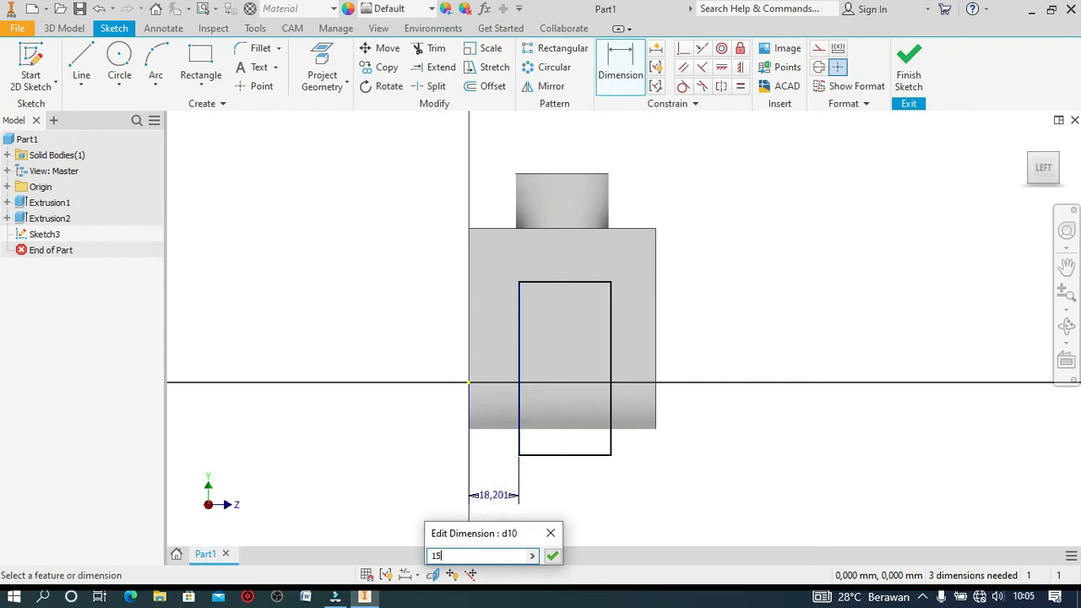
key(Return)
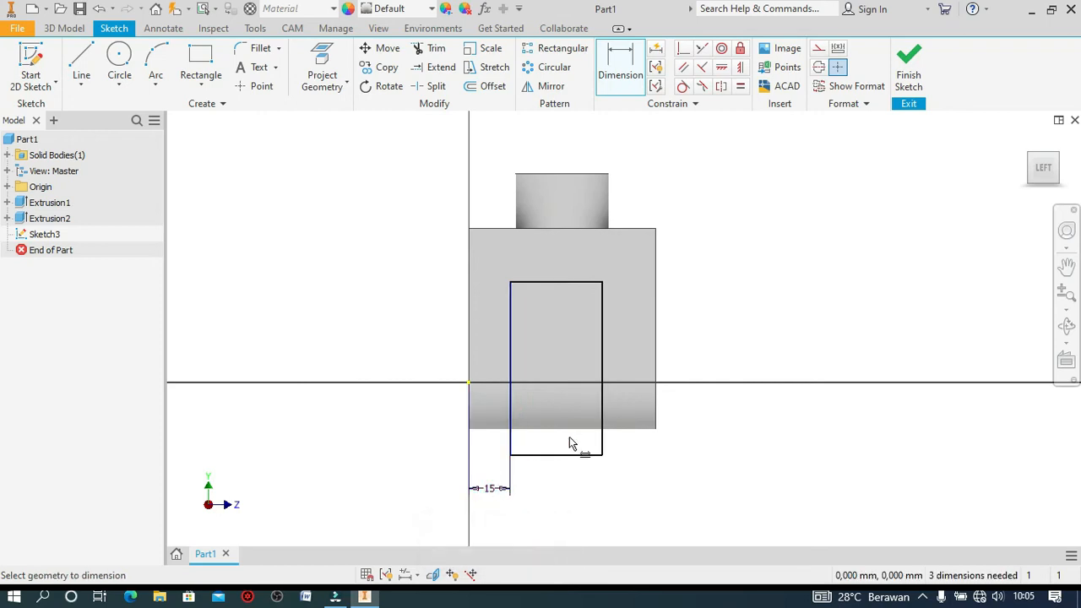
Dimension the rectangle's other vertical side at 15 mm from the block's opposite vertical edge.
click(604, 395)
click(655, 395)
click(622, 499)
text(15)
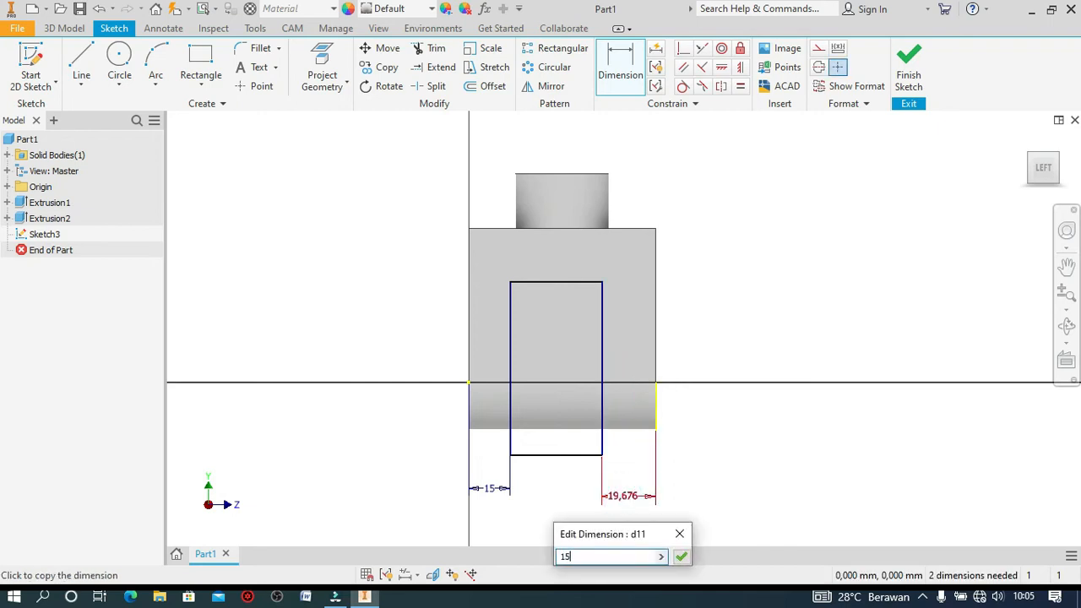
key(Return)
Add a driven width dimension below the rectangle's bottom edge.
click(562, 456)
click(560, 497)
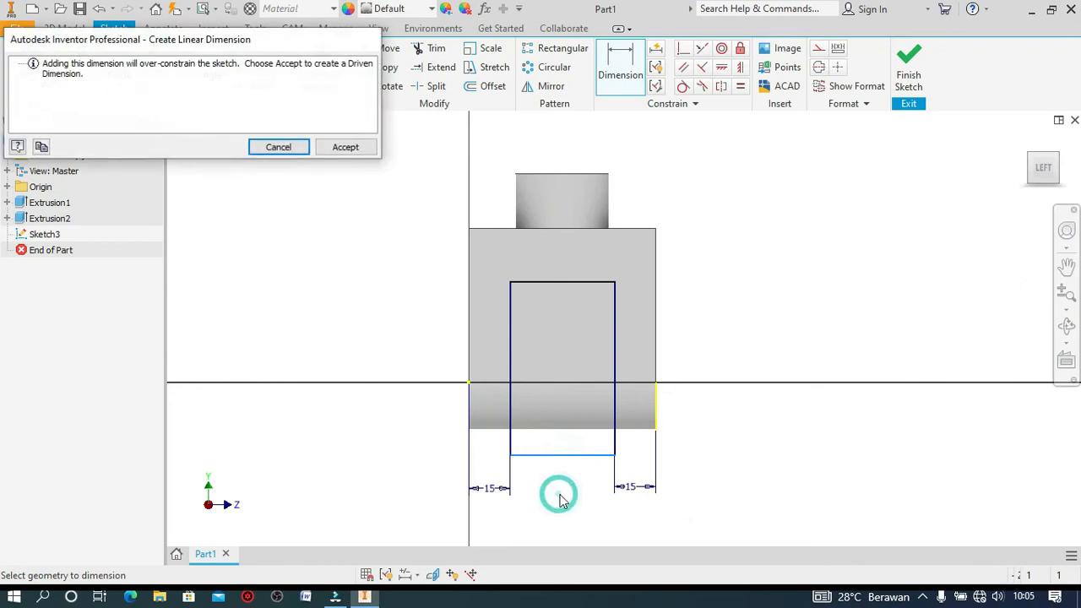
click(345, 147)
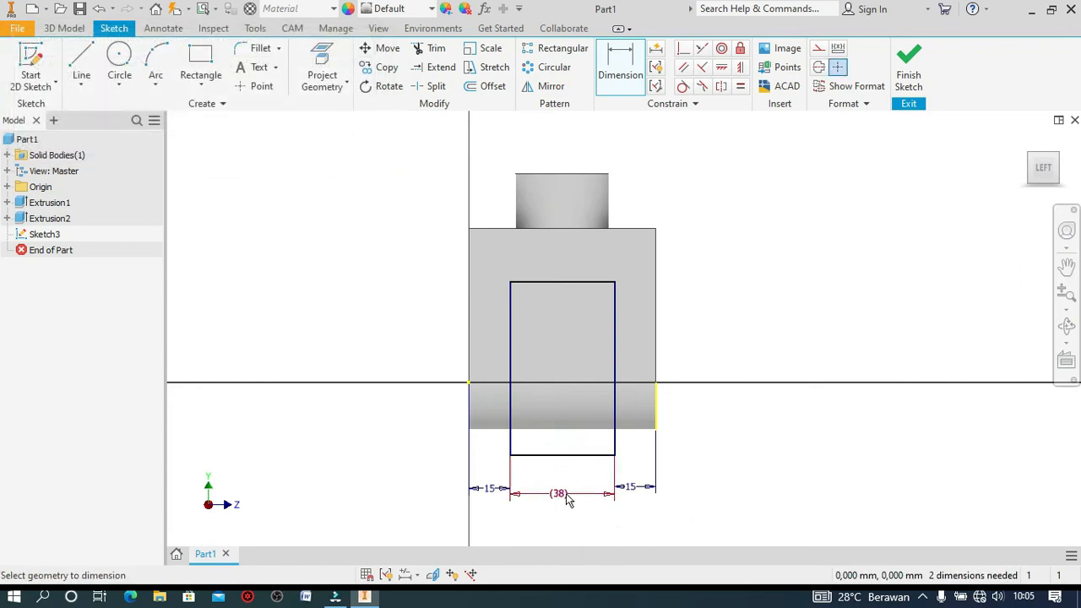
Dimension the rectangle's top edge at 42 mm above the block's lowest corner and finish the sketch.
click(656, 431)
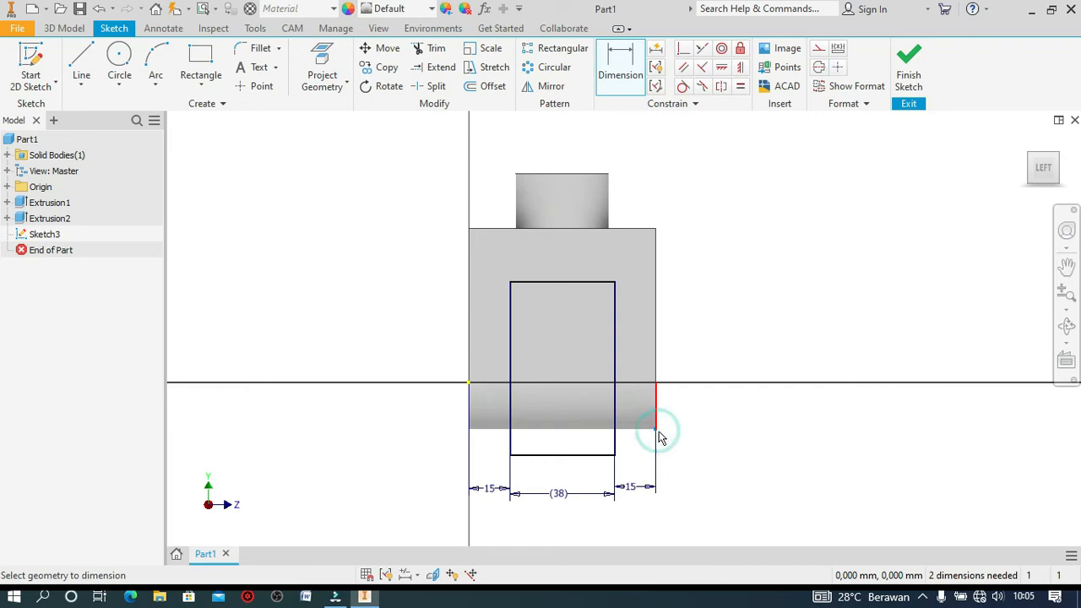
click(573, 286)
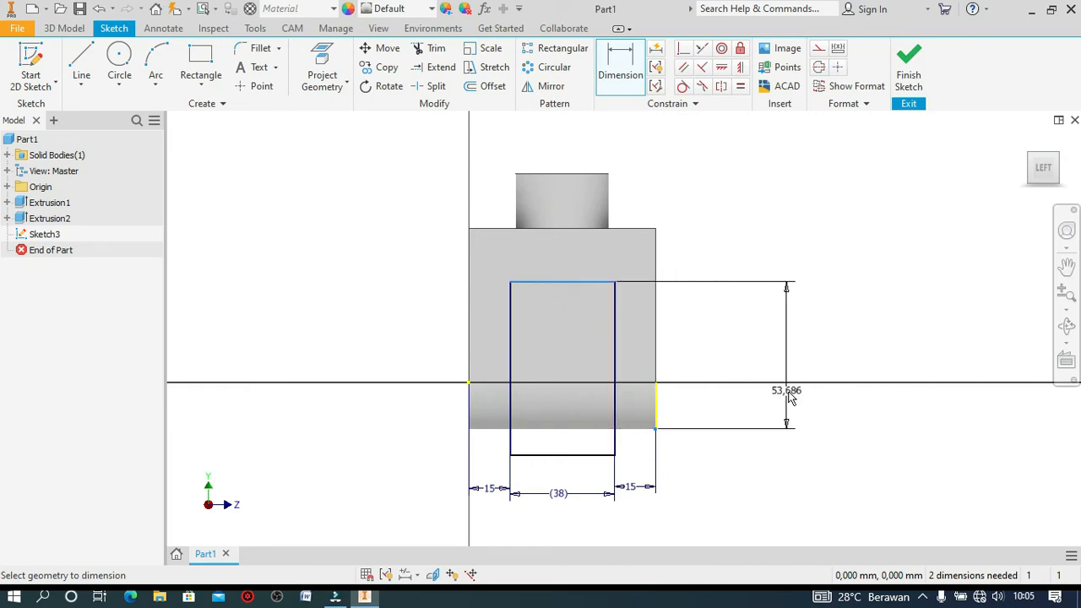
click(791, 400)
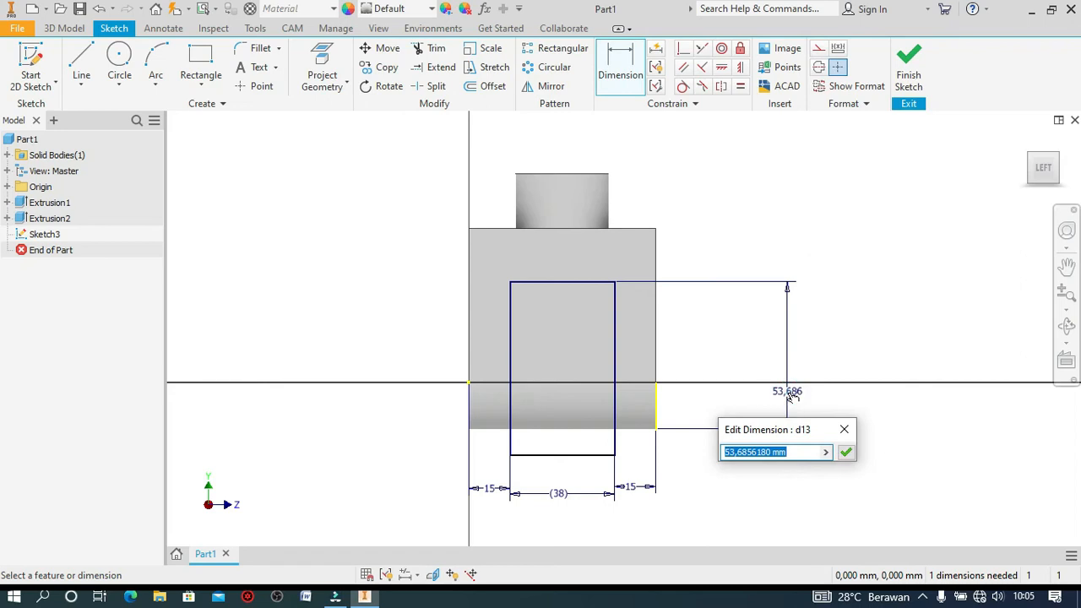
text(42)
key(Return)
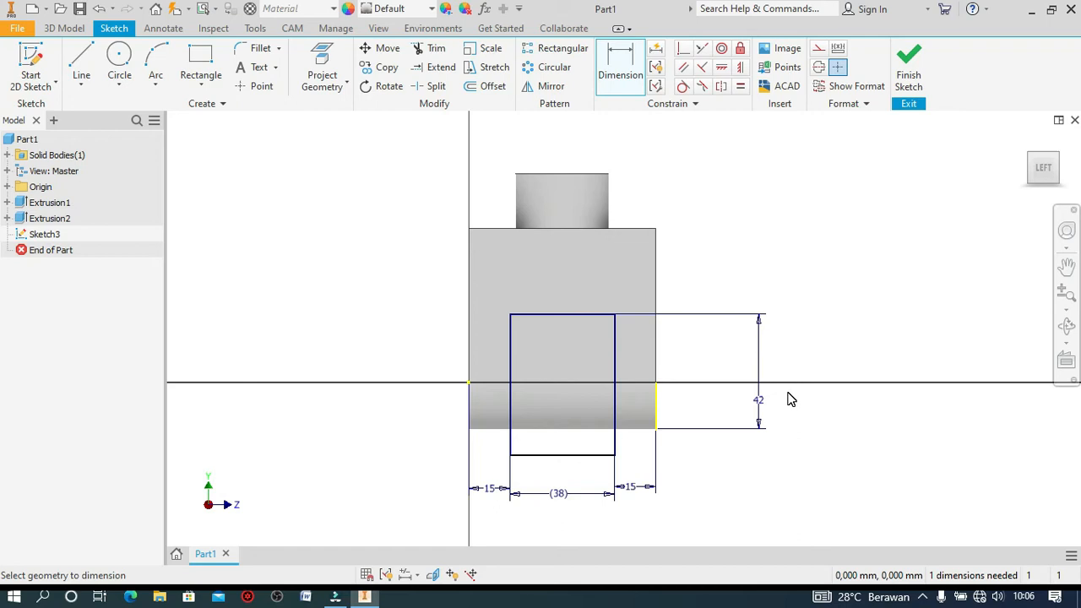
click(910, 67)
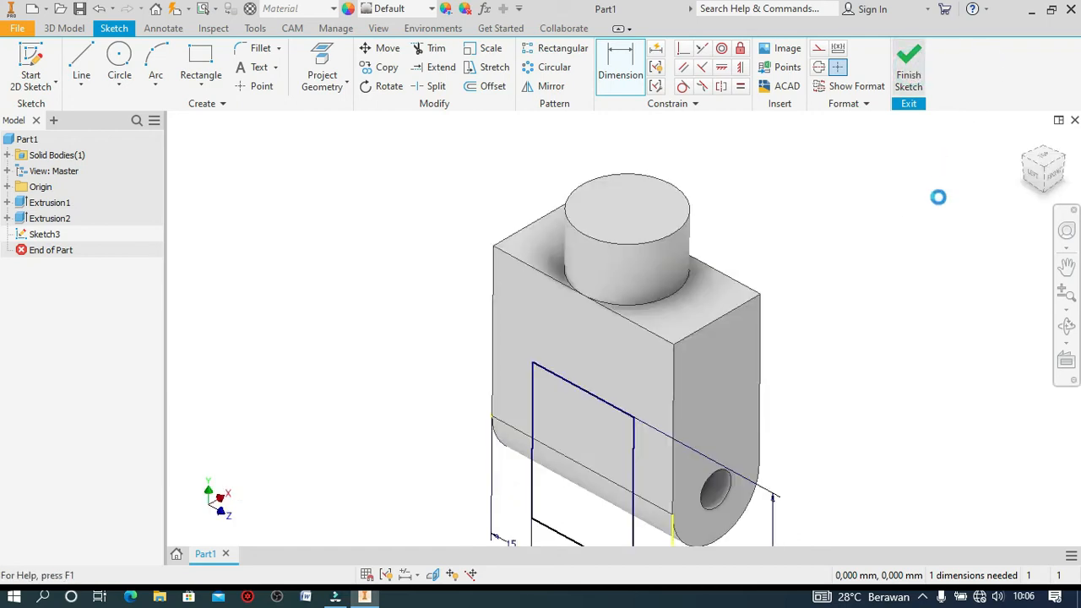
Extrude the rectangle in the flipped direction as a cut through all of the block, forming a fork-shaped opening.
scroll(782, 327, down, 2)
scroll(696, 268, up, 3)
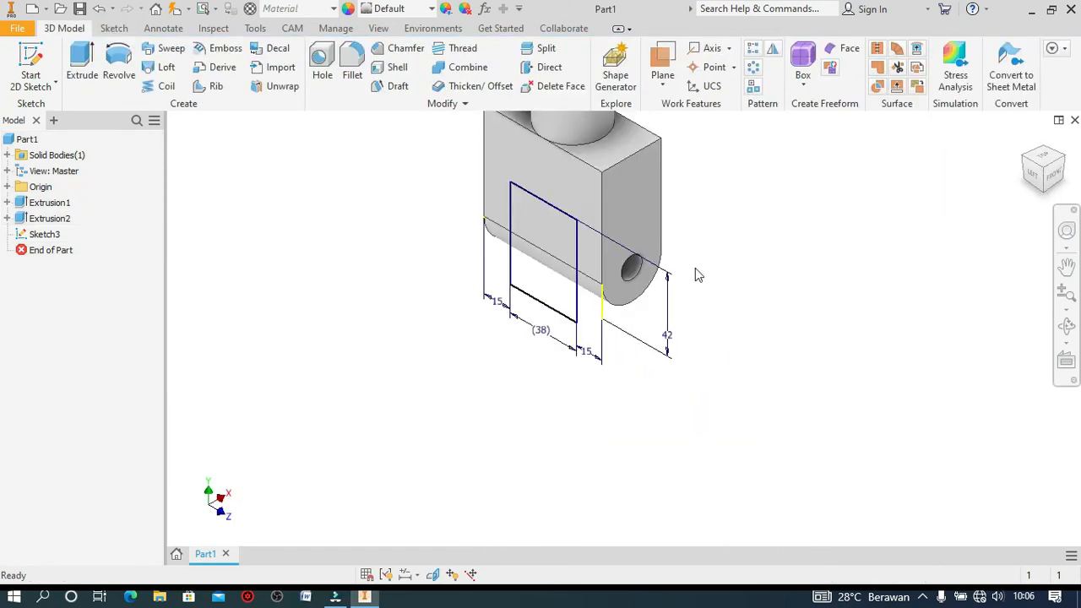
click(96, 73)
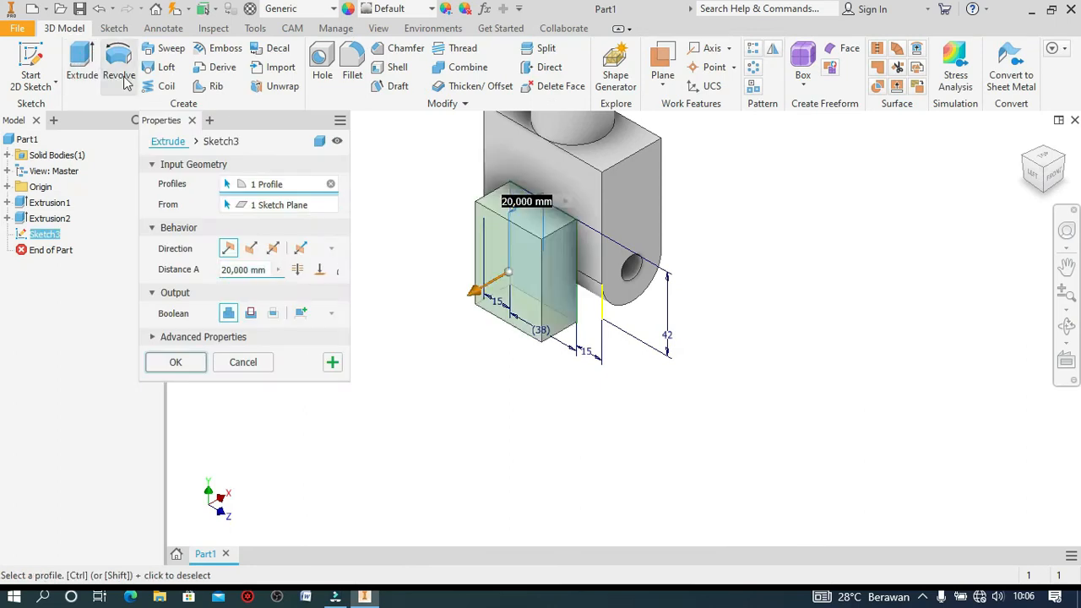
scroll(498, 367, down, 2)
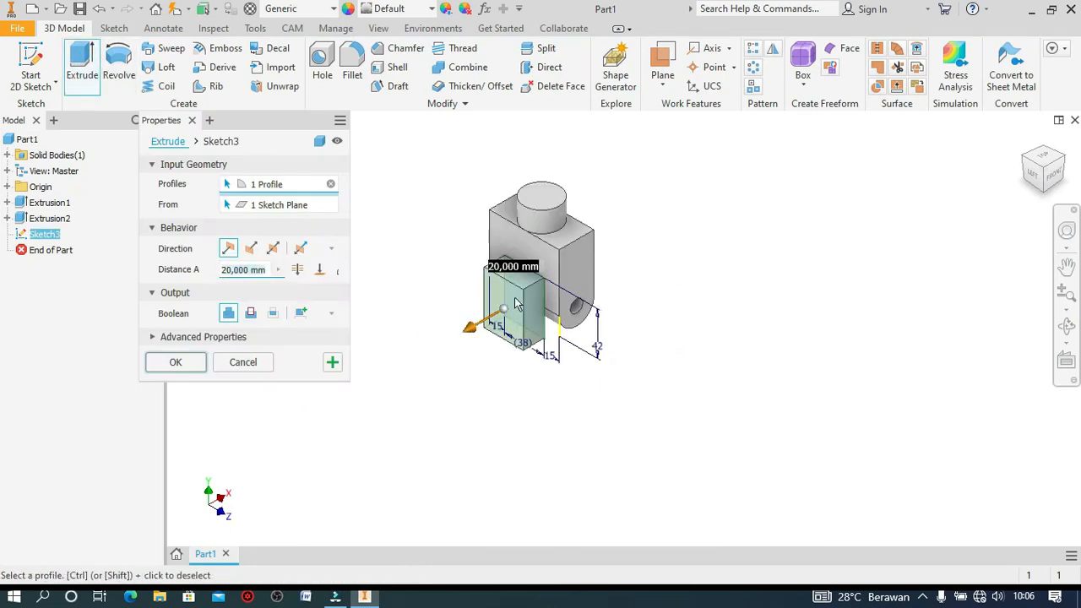
scroll(524, 261, up, 3)
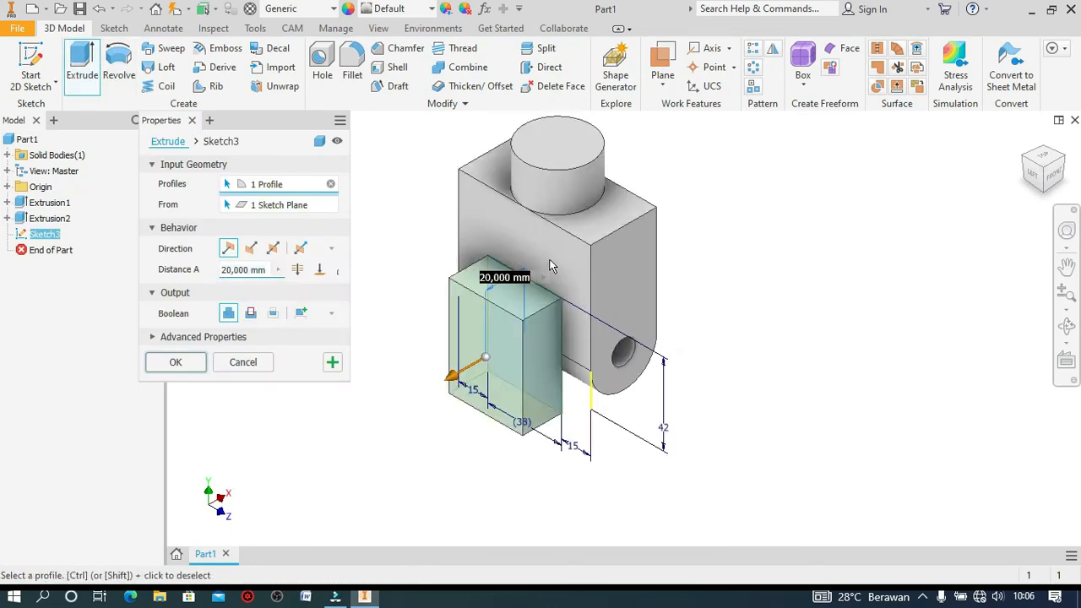
scroll(550, 267, up, 3)
scroll(550, 267, down, 3)
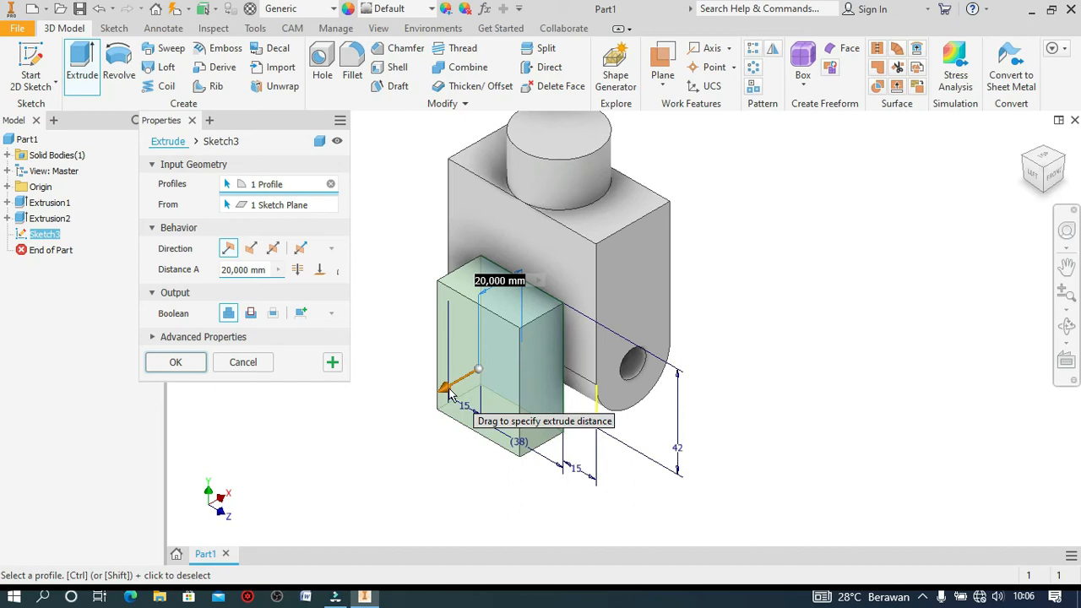
click(251, 250)
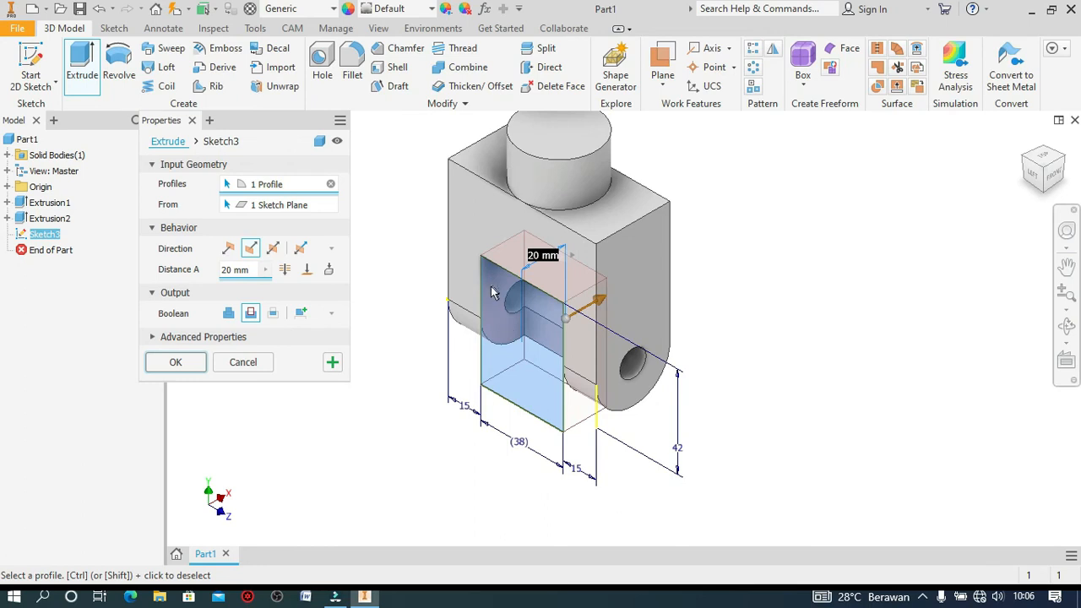
click(230, 316)
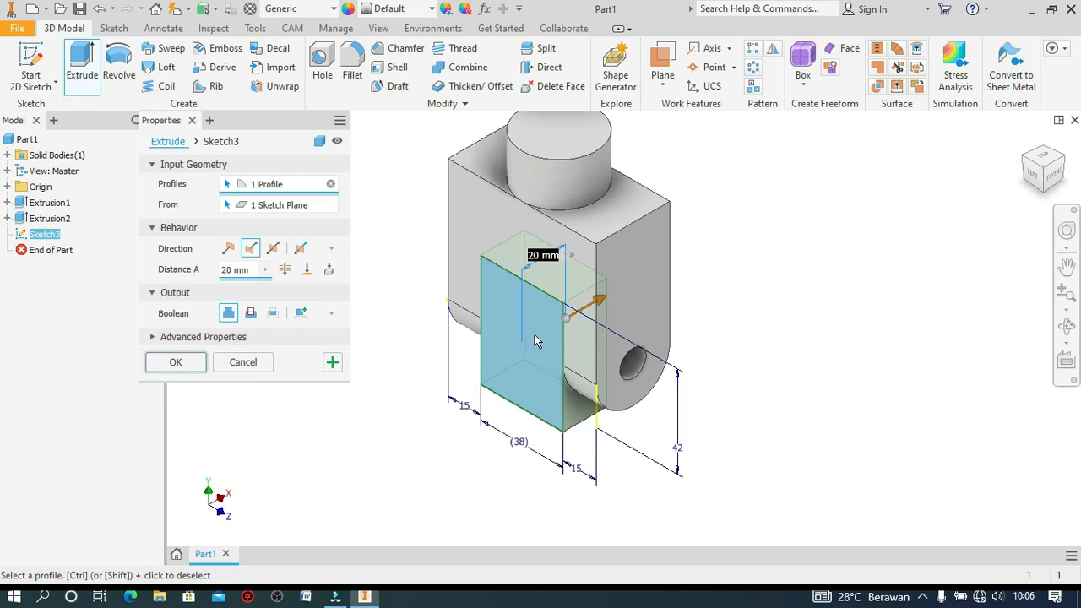
click(250, 314)
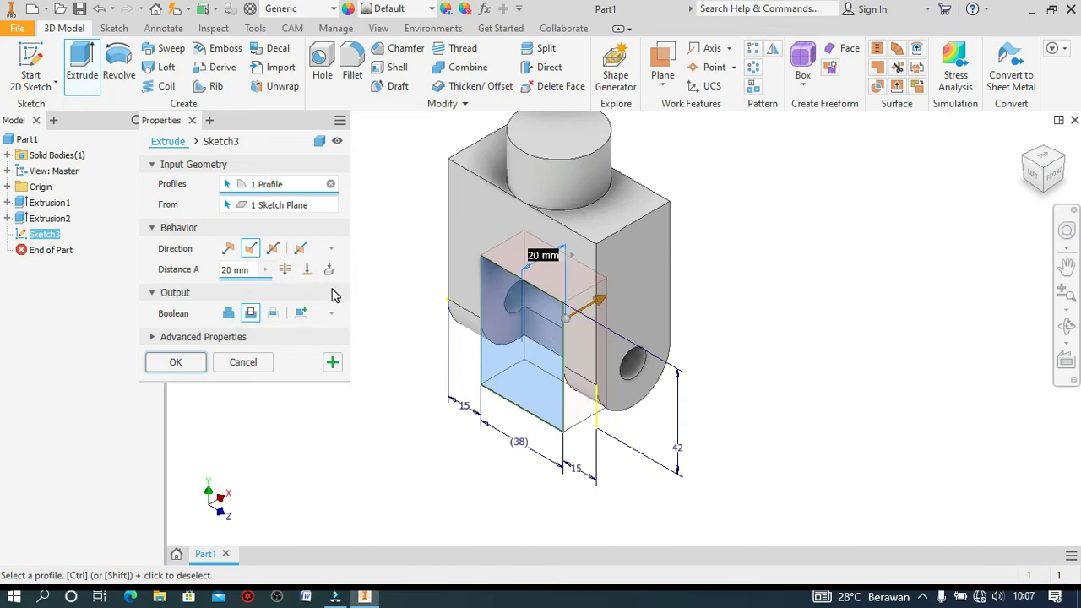
click(287, 274)
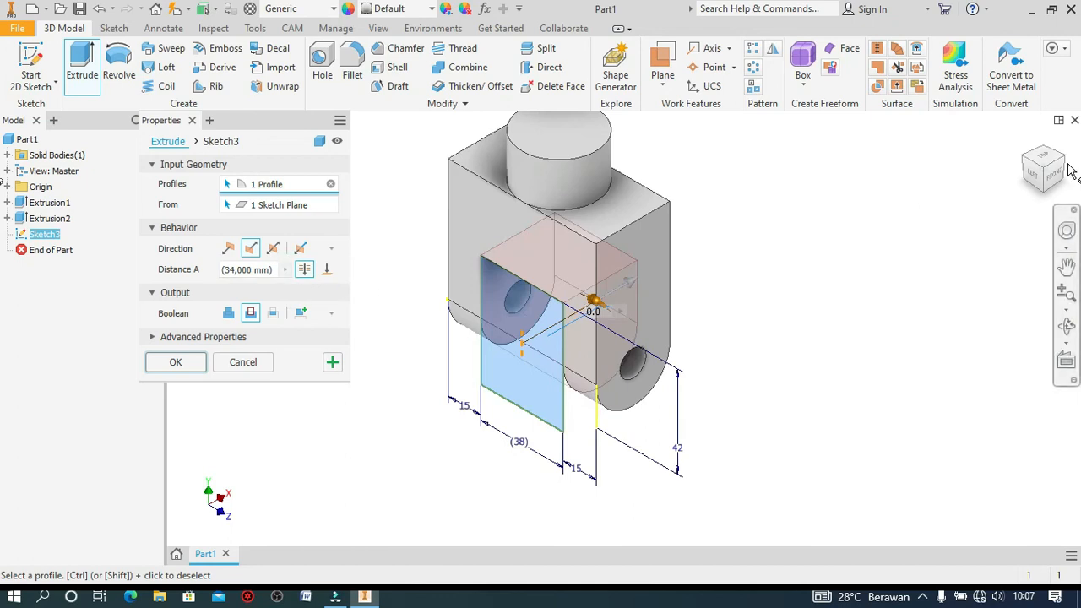
shift+middle_drag(594, 300, 886, 289)
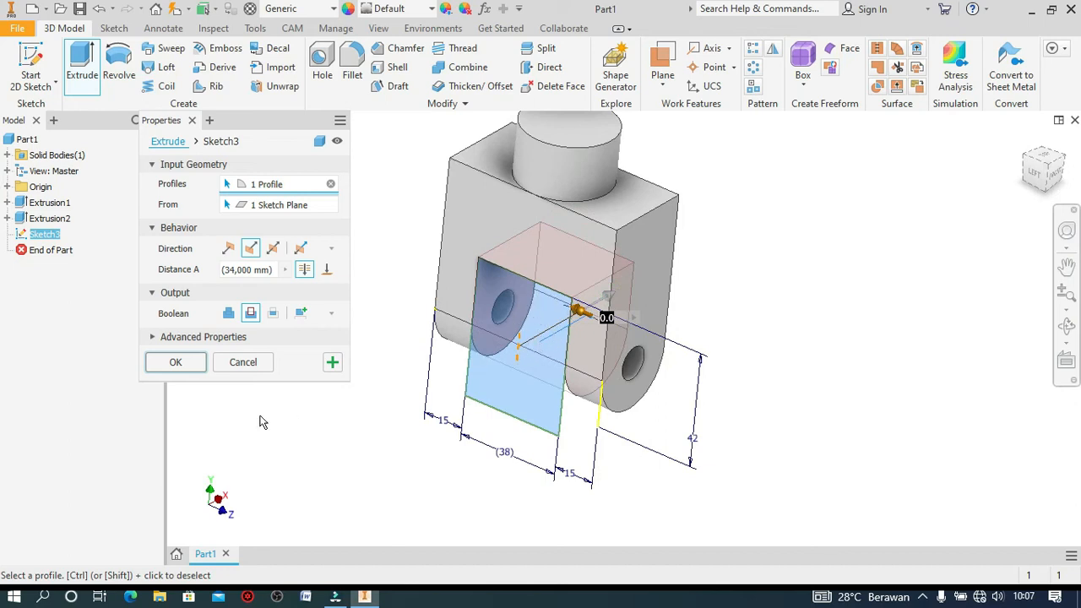
click(196, 363)
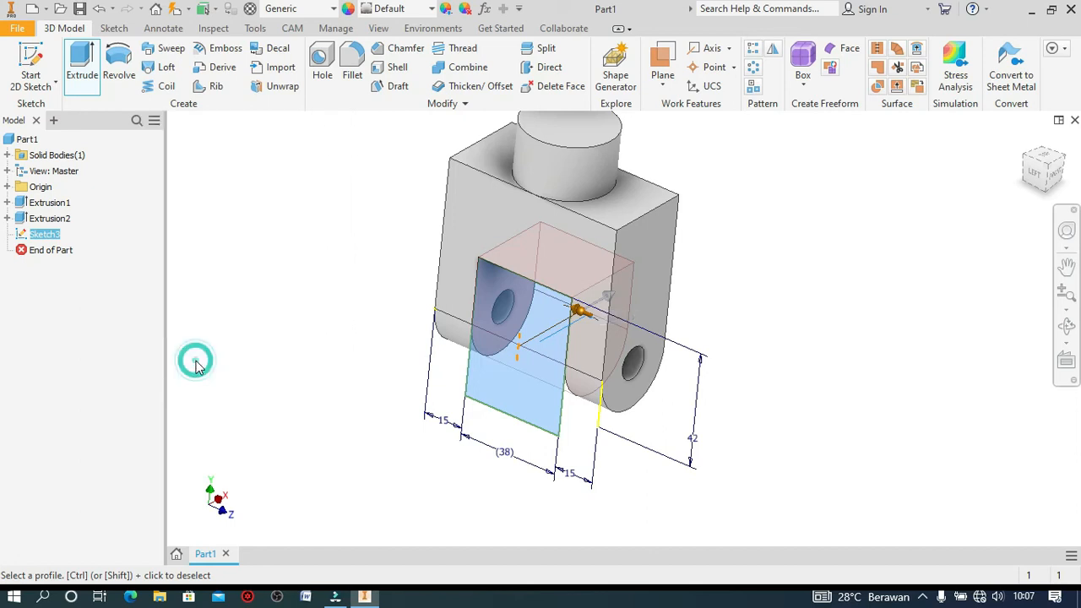
Start a new 2D sketch on the top face of the cylindrical boss.
click(1043, 181)
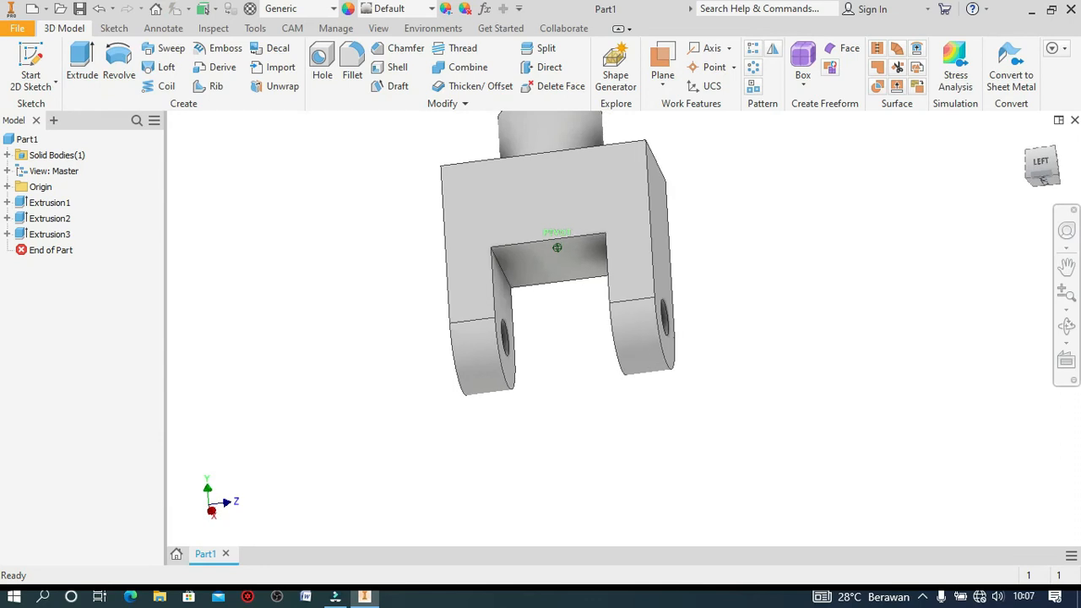
drag(1047, 167, 1043, 192)
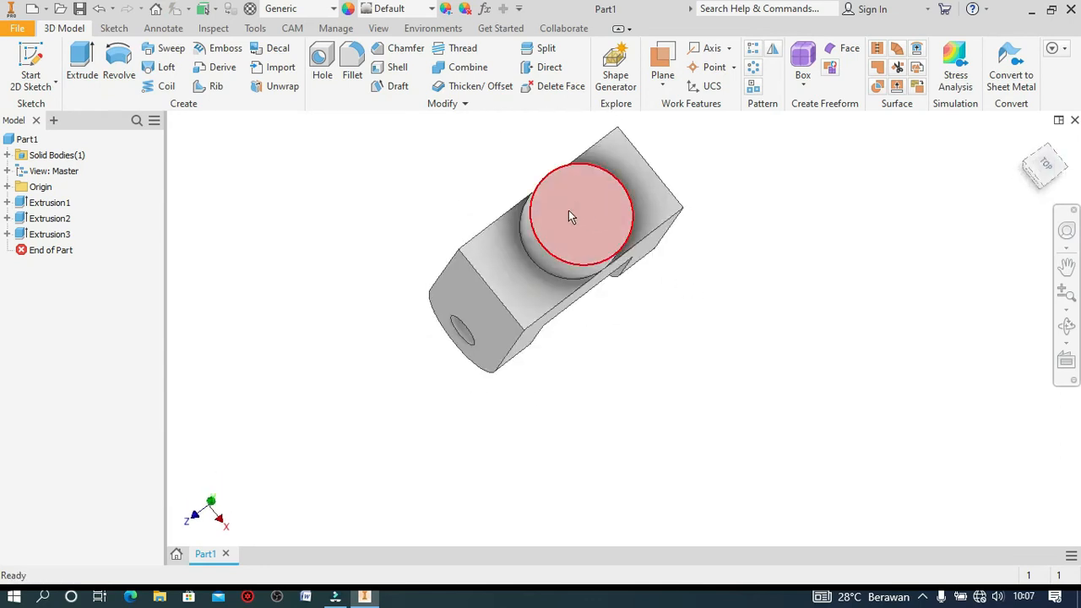
click(566, 219)
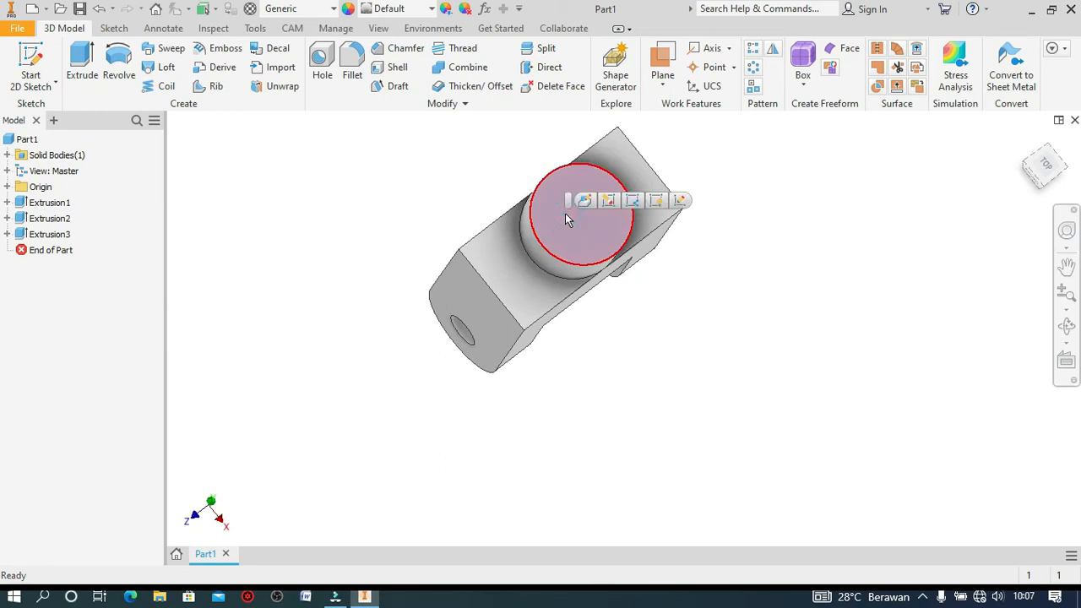
click(32, 66)
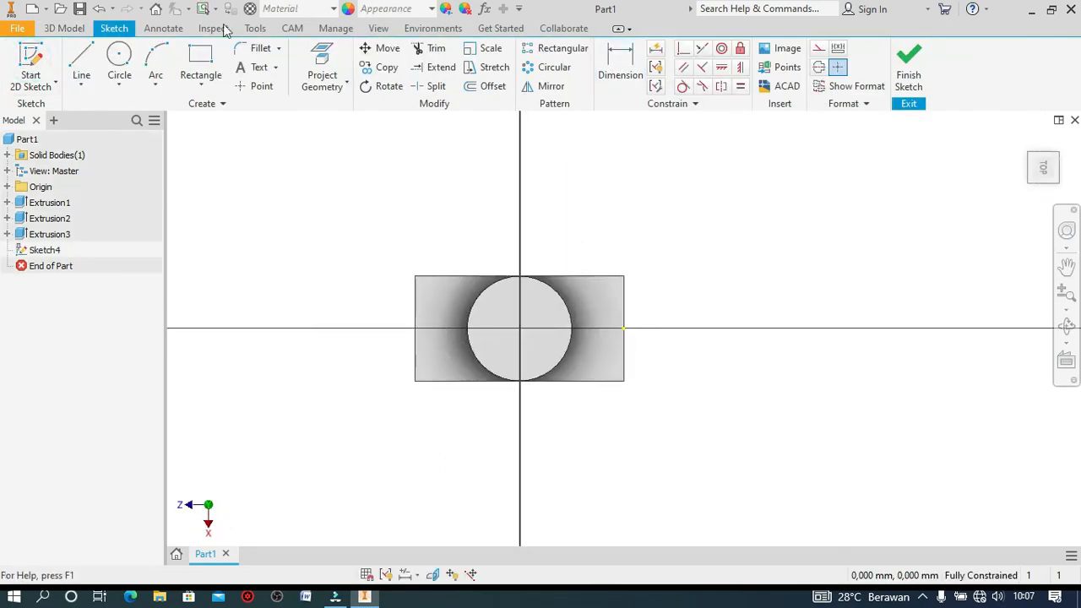
Draw a 19 mm diameter circle at the center of the boss's top face and finish the sketch.
click(120, 61)
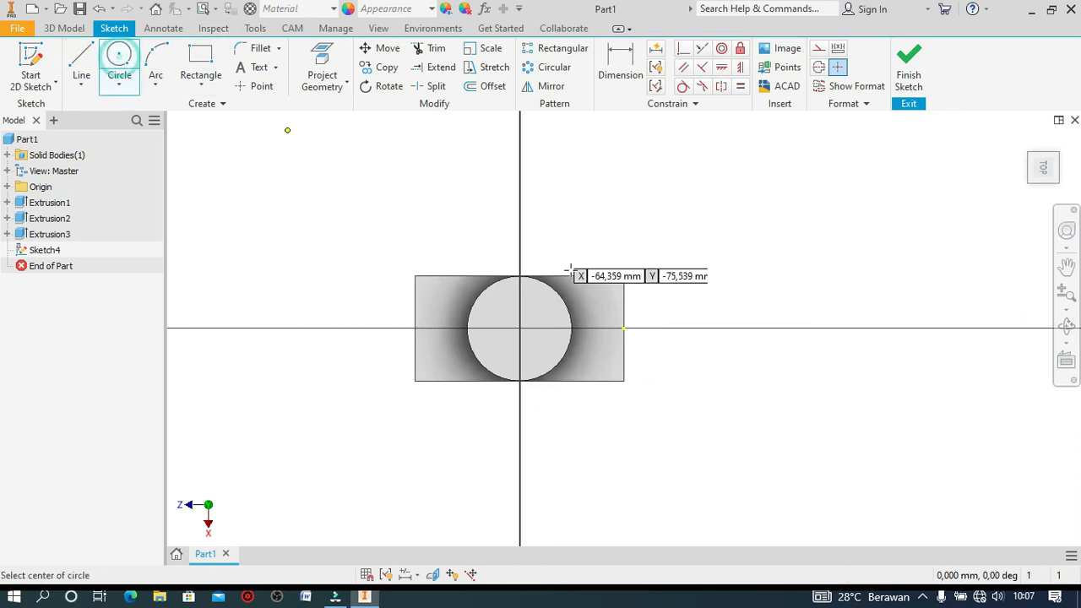
click(519, 328)
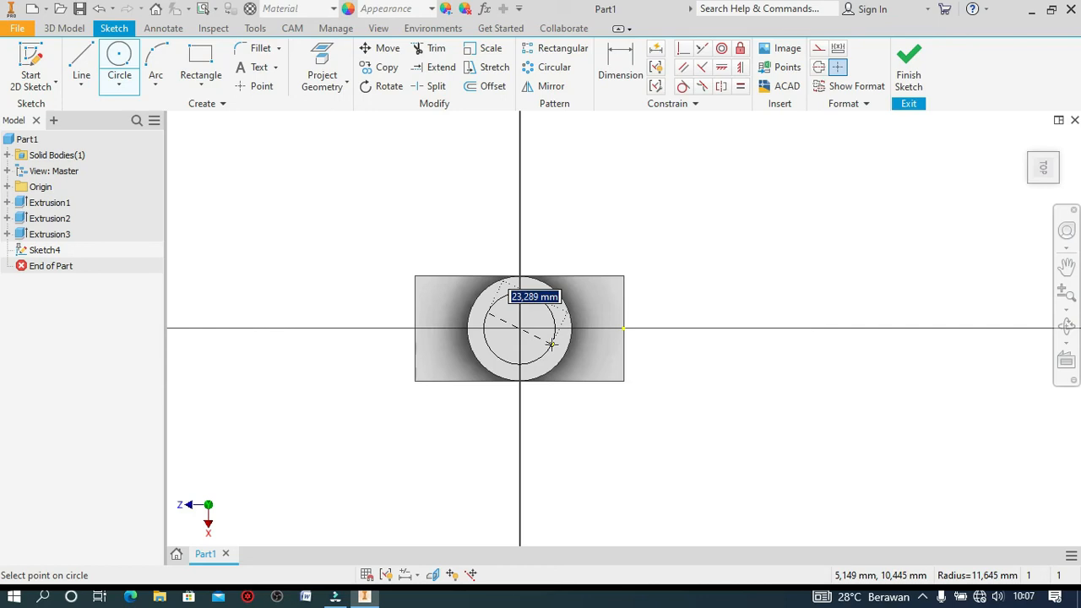
text(19)
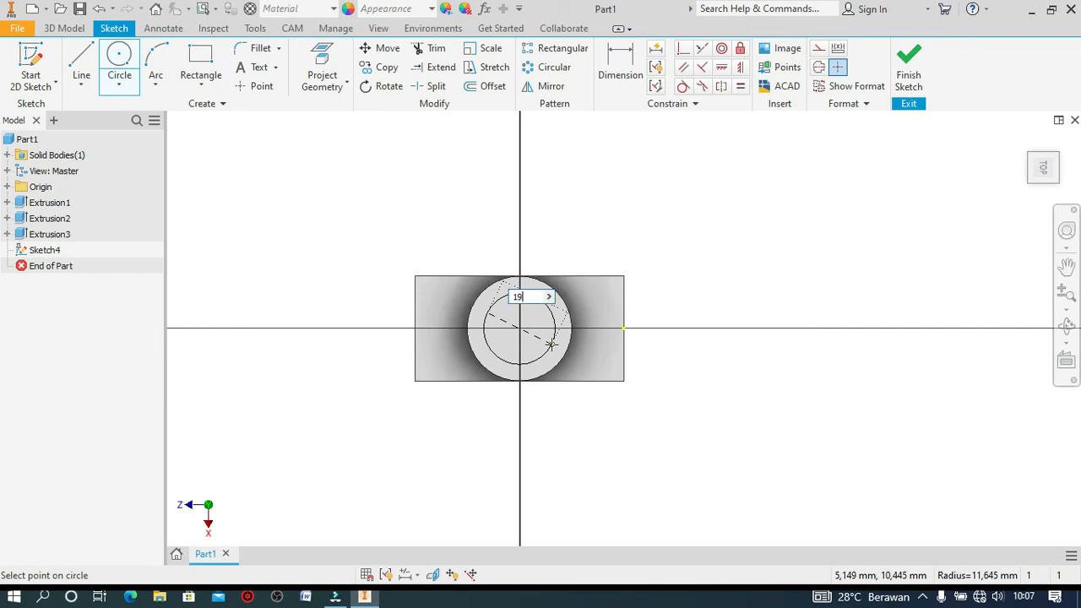
key(Return)
key(Escape)
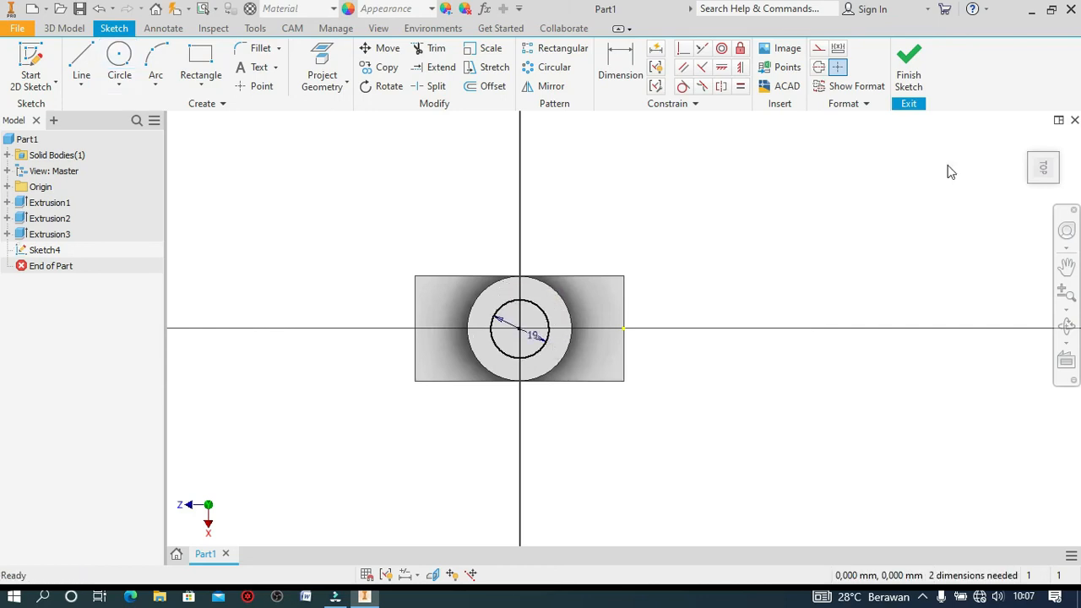
click(912, 68)
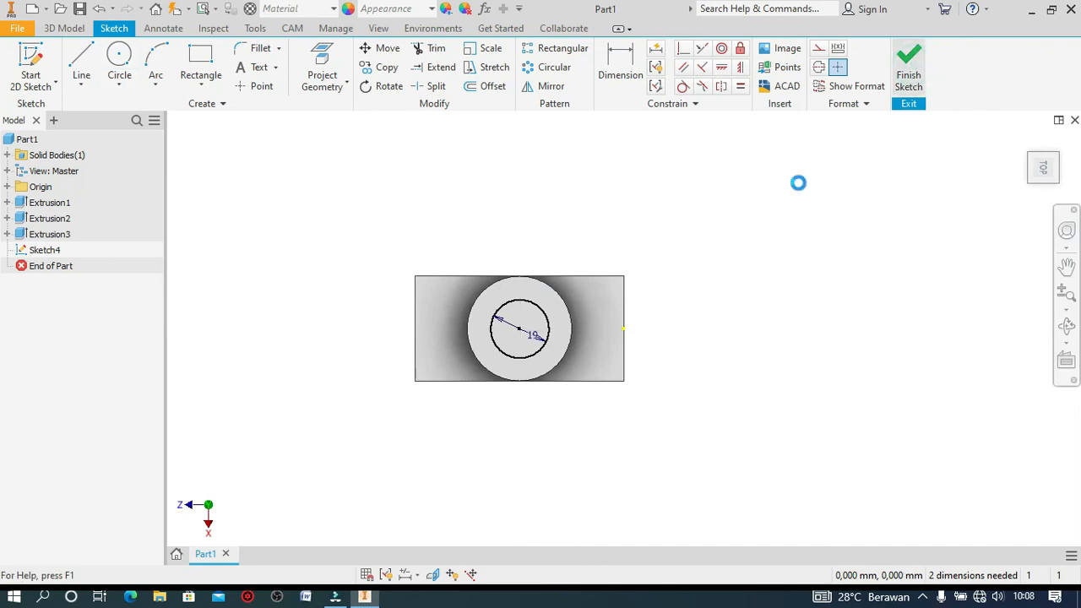
Extrude the 19 mm circle in the flipped direction as a cut through all, boring the boss into the fork opening.
key(e)
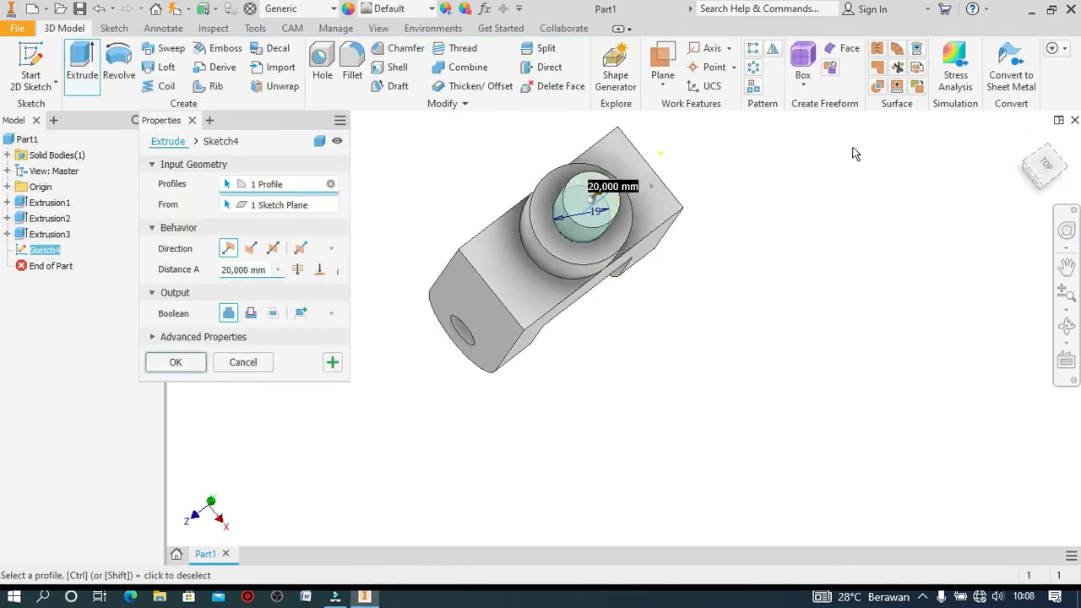
click(1029, 187)
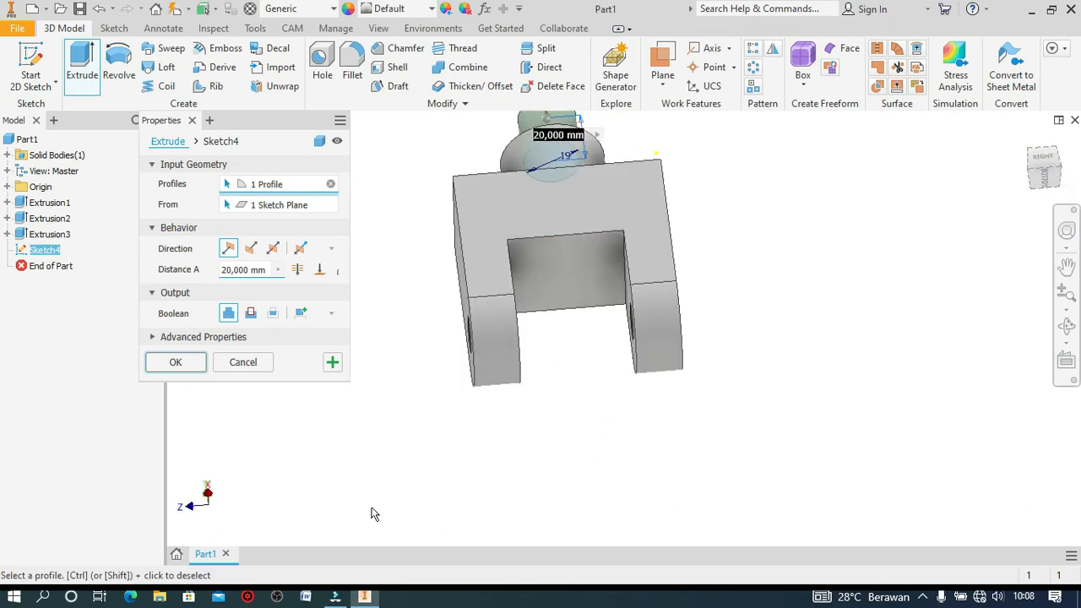
click(251, 249)
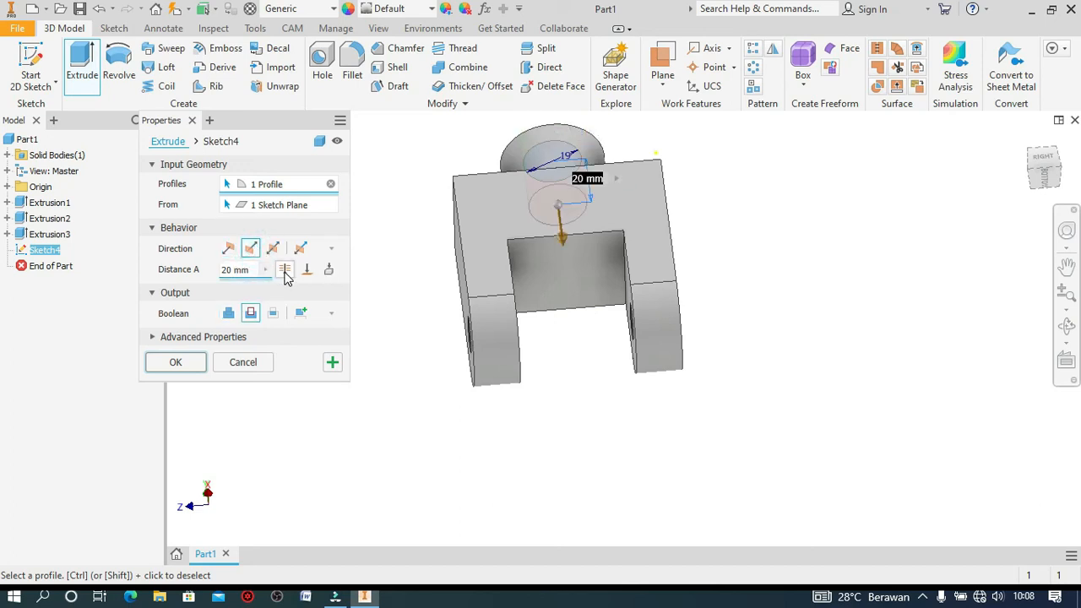
click(284, 270)
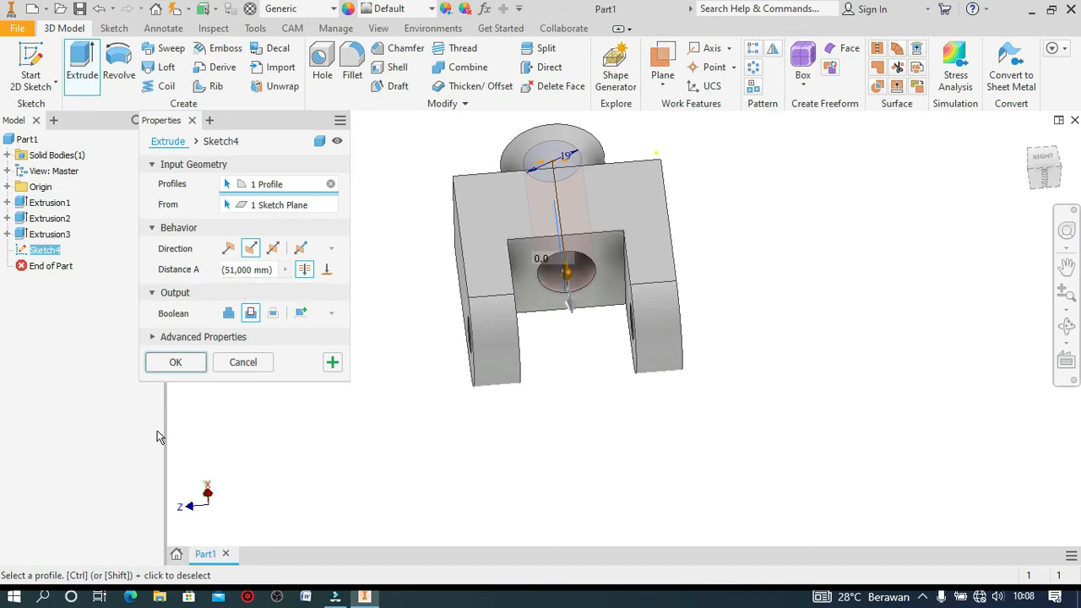
click(186, 363)
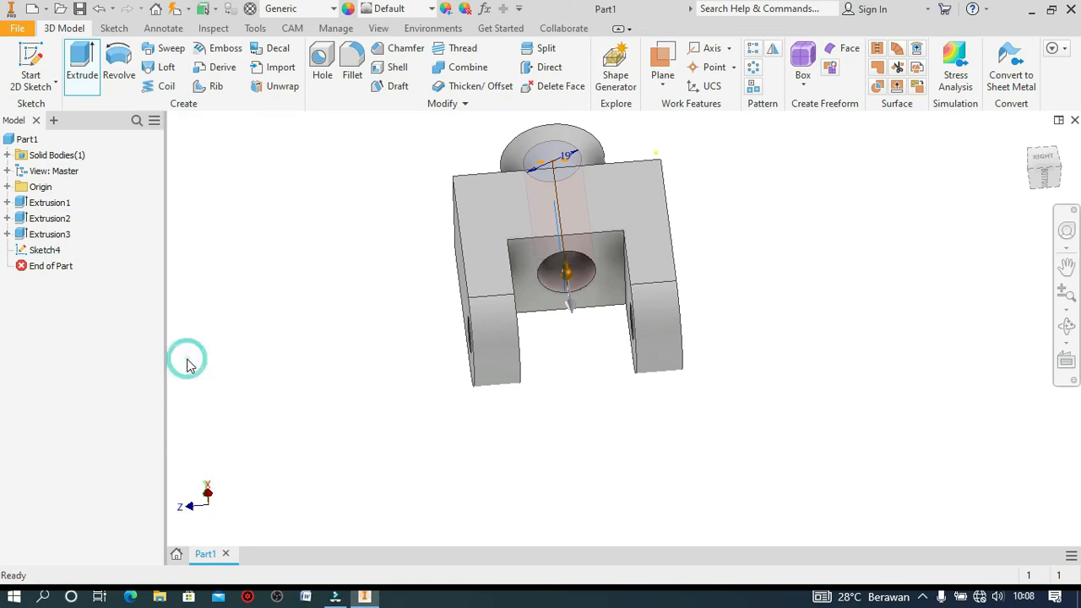
click(1045, 172)
drag(1061, 157, 1041, 153)
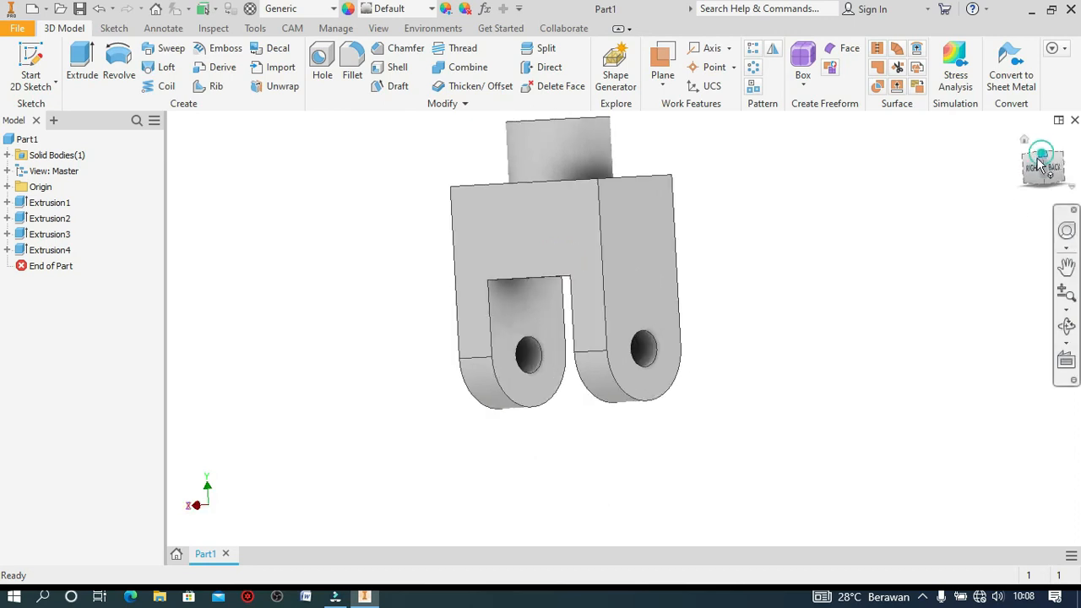
click(1040, 161)
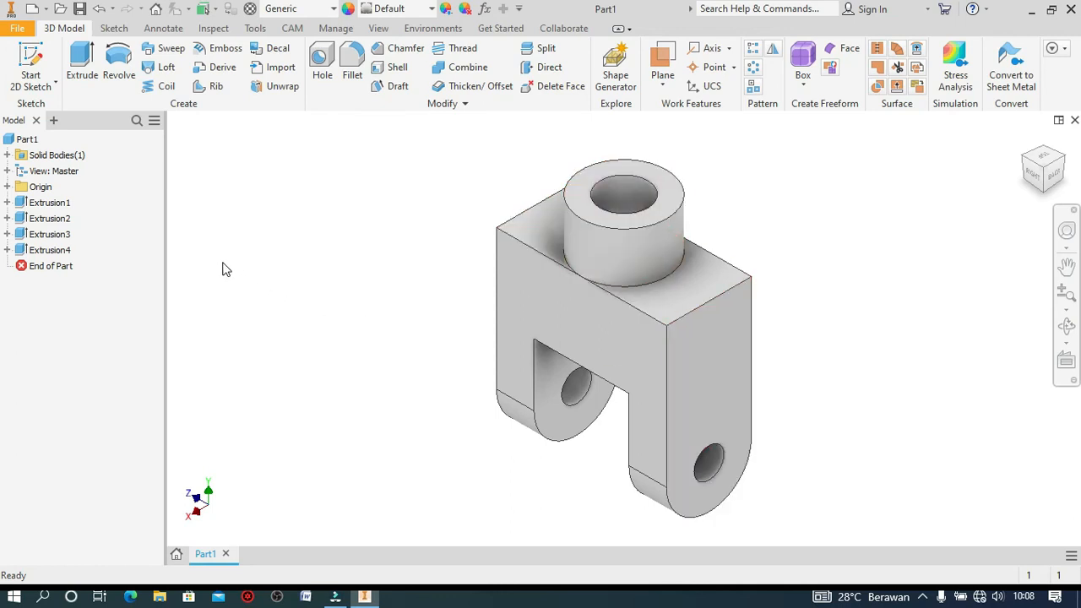
click(7, 187)
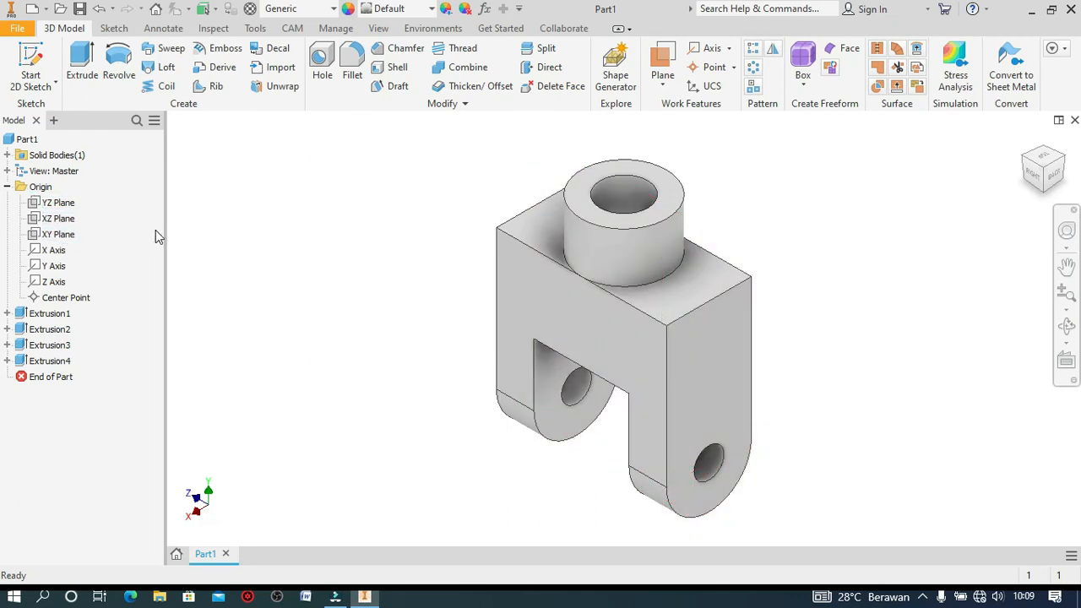
click(9, 187)
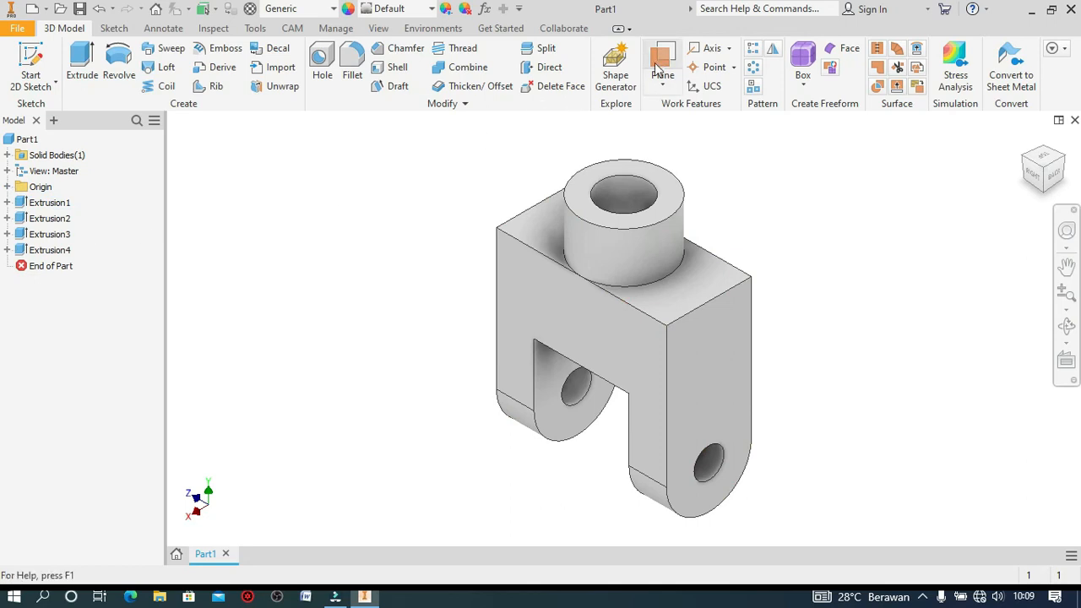
click(663, 76)
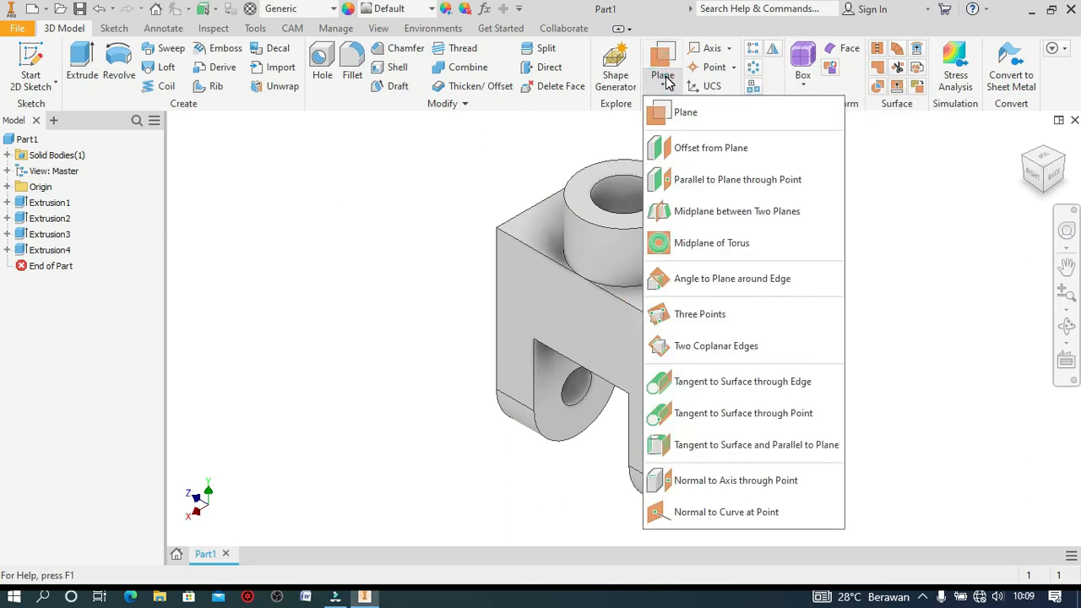
click(397, 267)
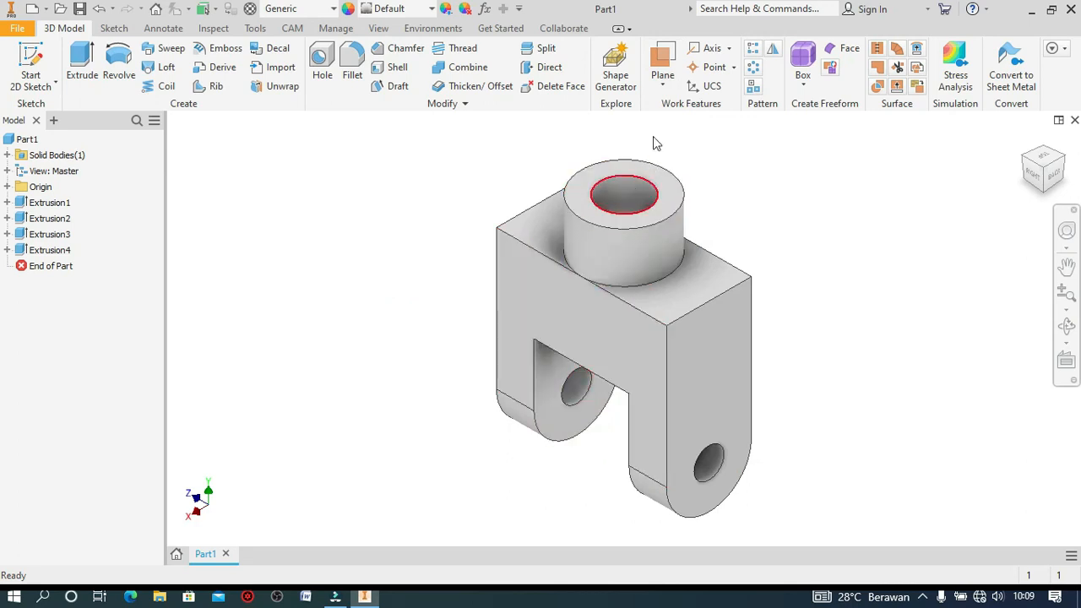
Create a midplane work plane between the two outer end faces of the fork.
click(660, 90)
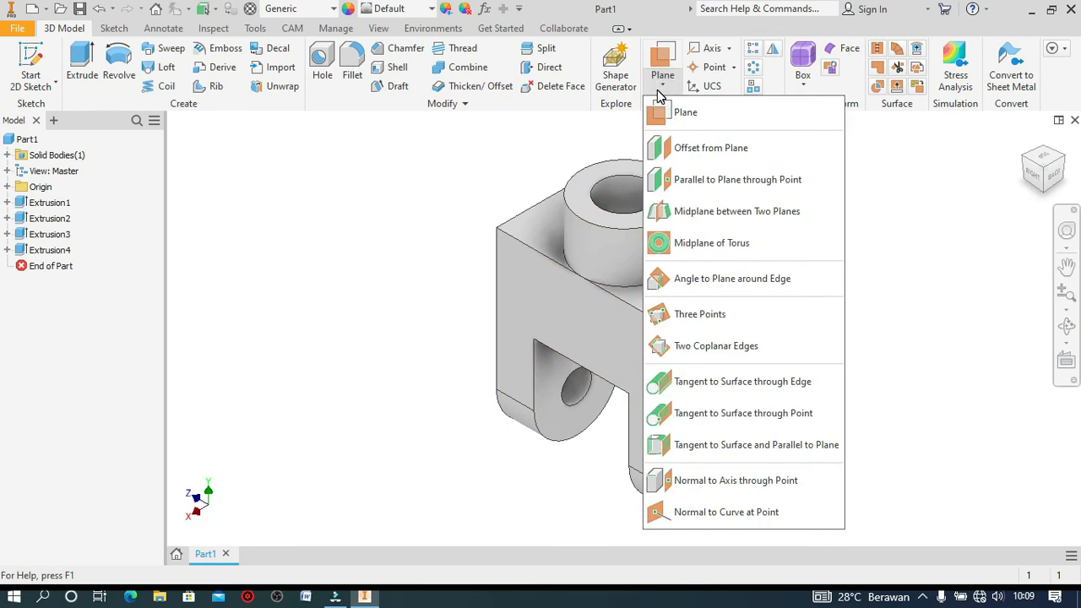
click(733, 213)
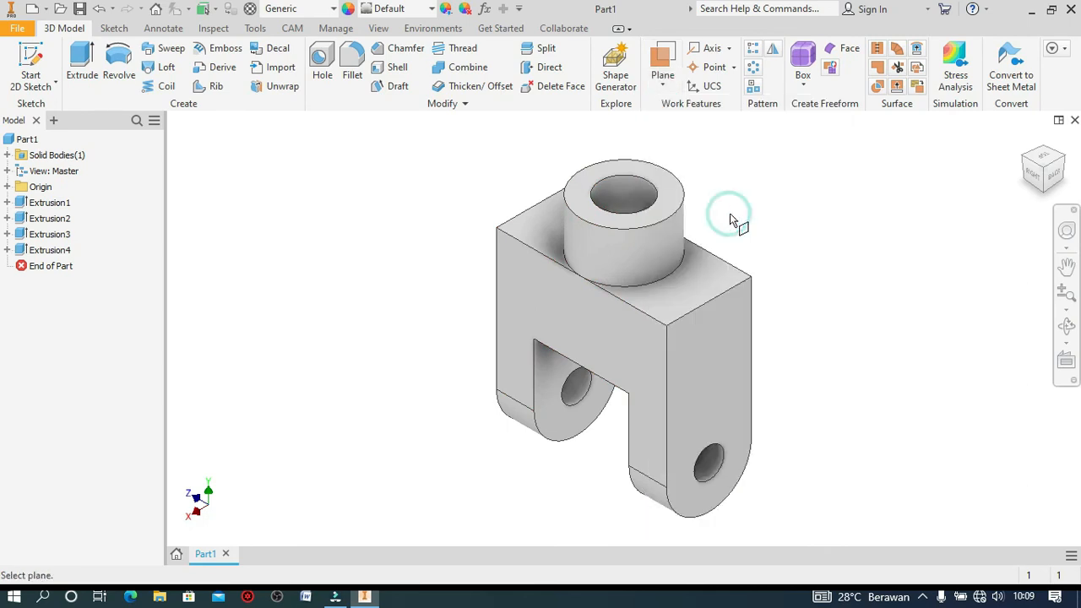
click(714, 372)
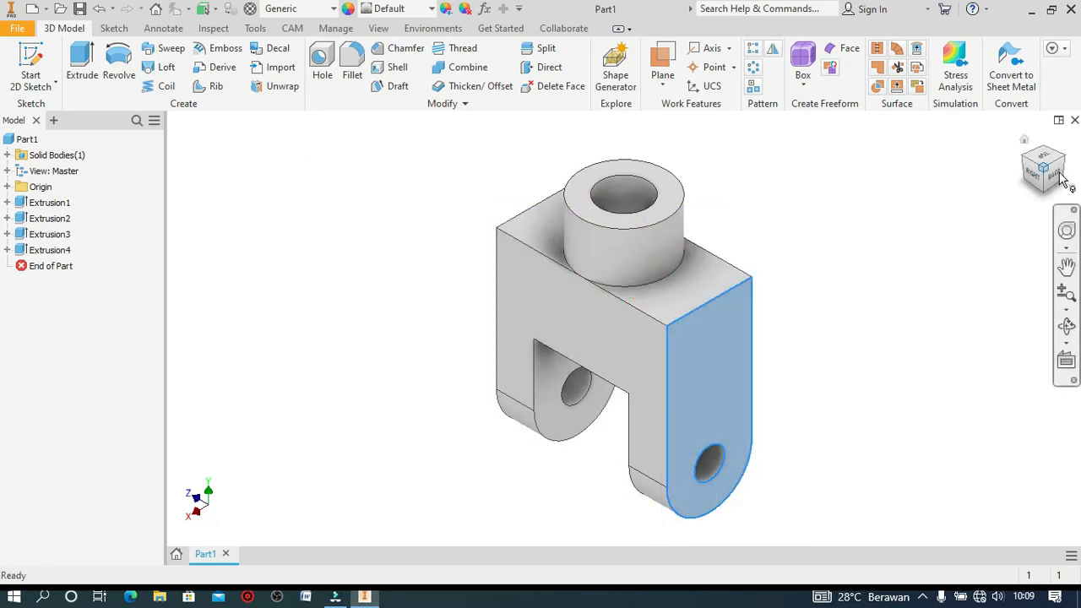
click(1032, 175)
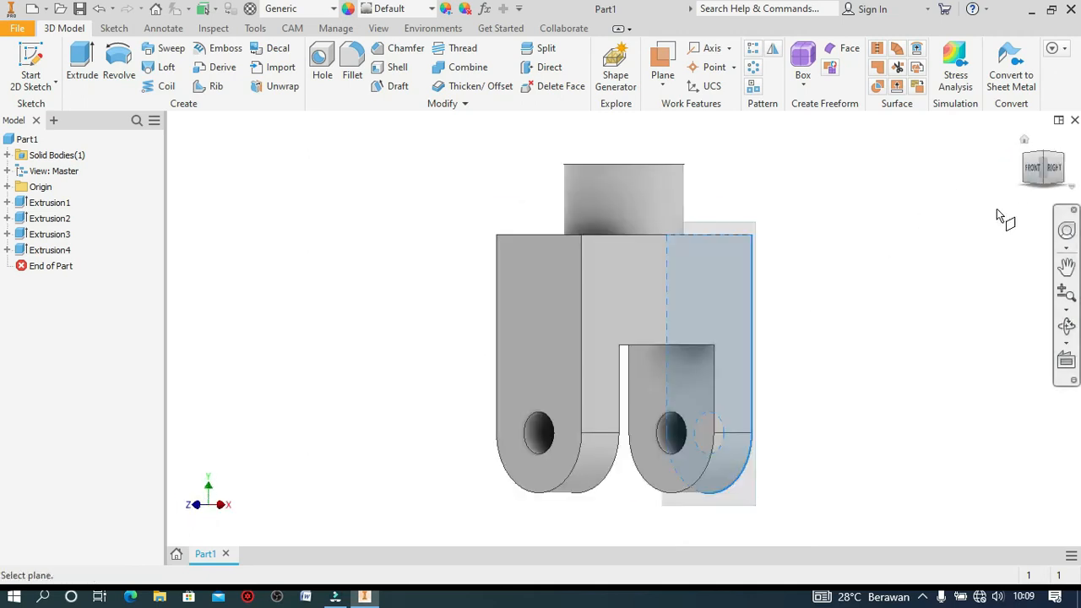
click(545, 293)
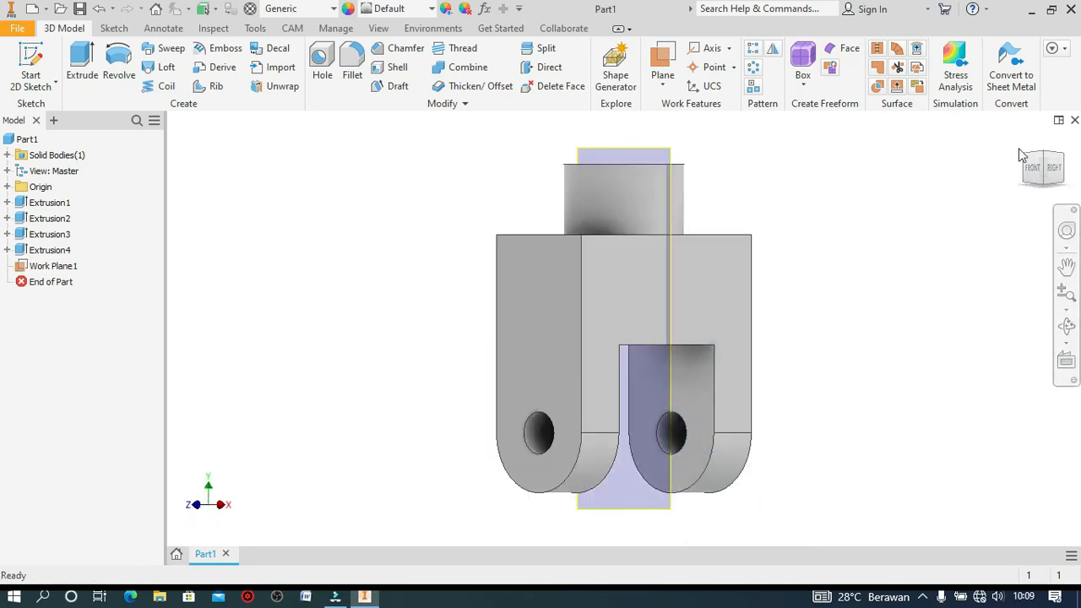
click(1025, 139)
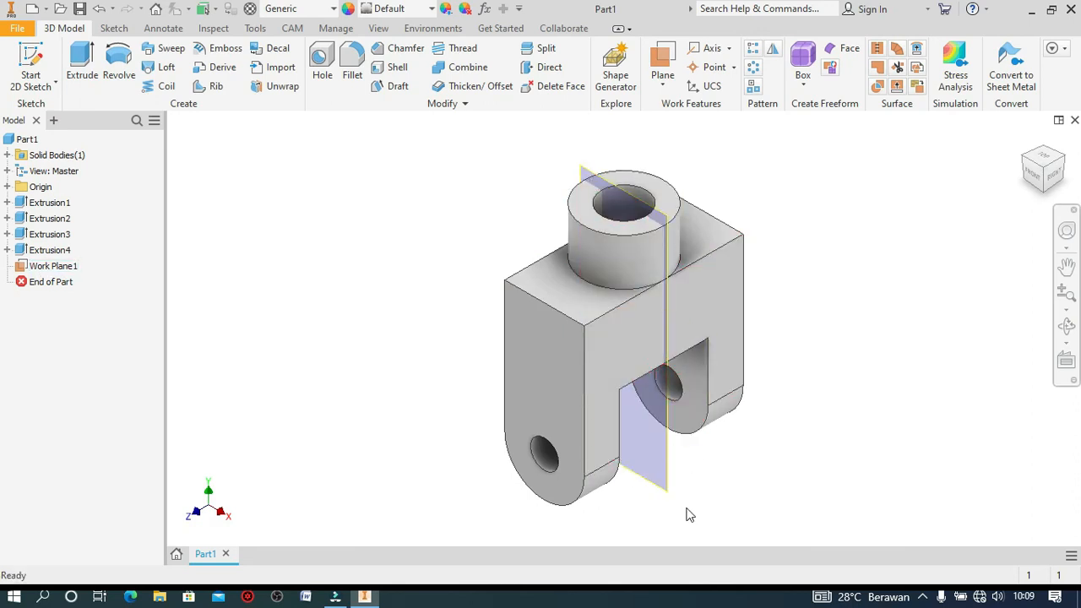
click(662, 82)
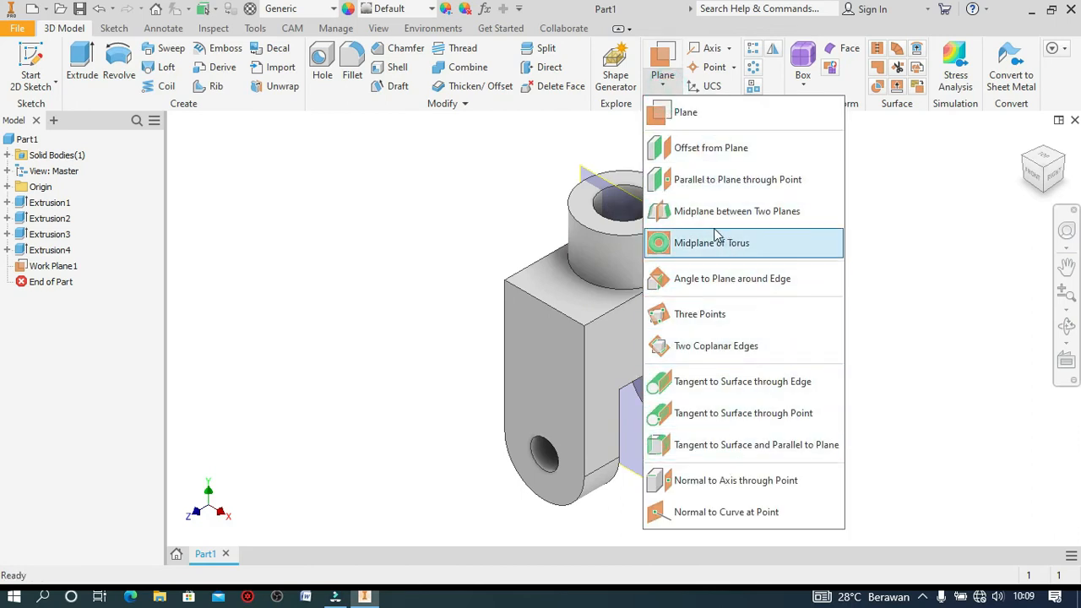
click(476, 241)
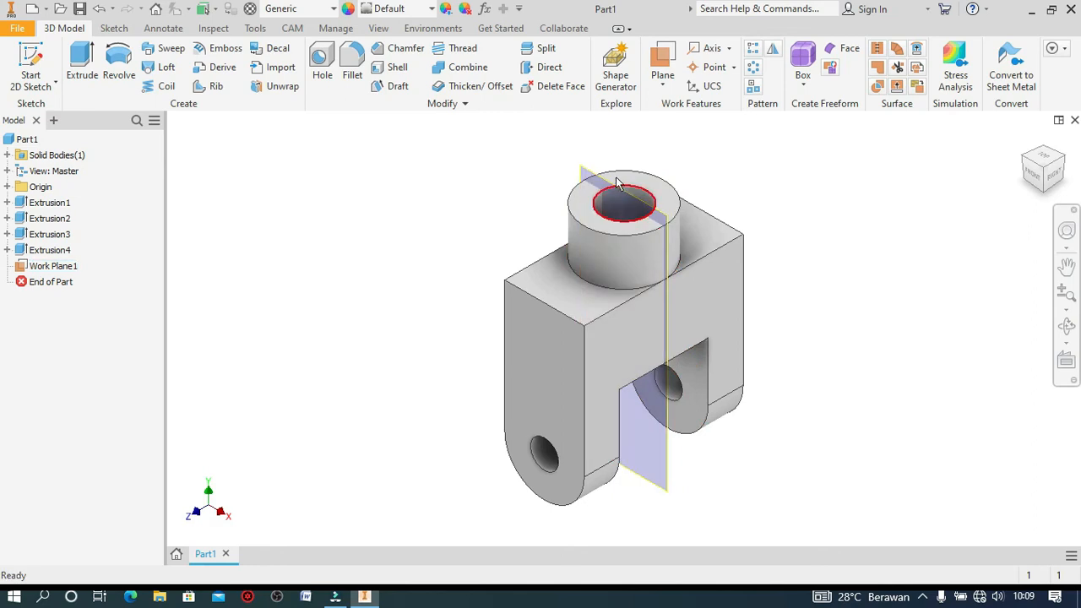
click(770, 507)
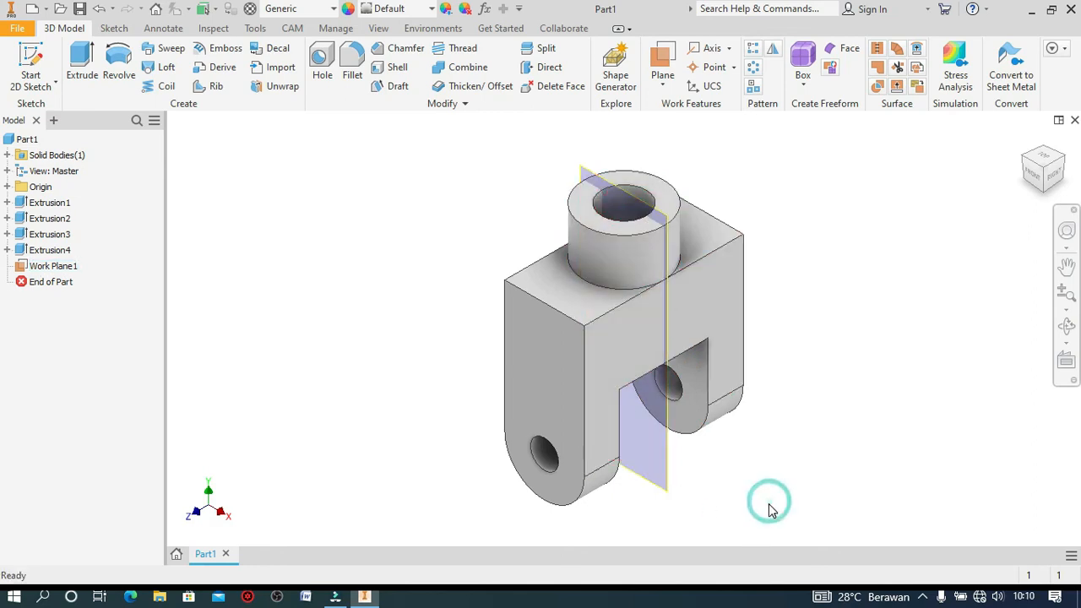
Start a new 2D sketch on the midplane and slice the graphics to expose the boss's cross-section.
click(671, 451)
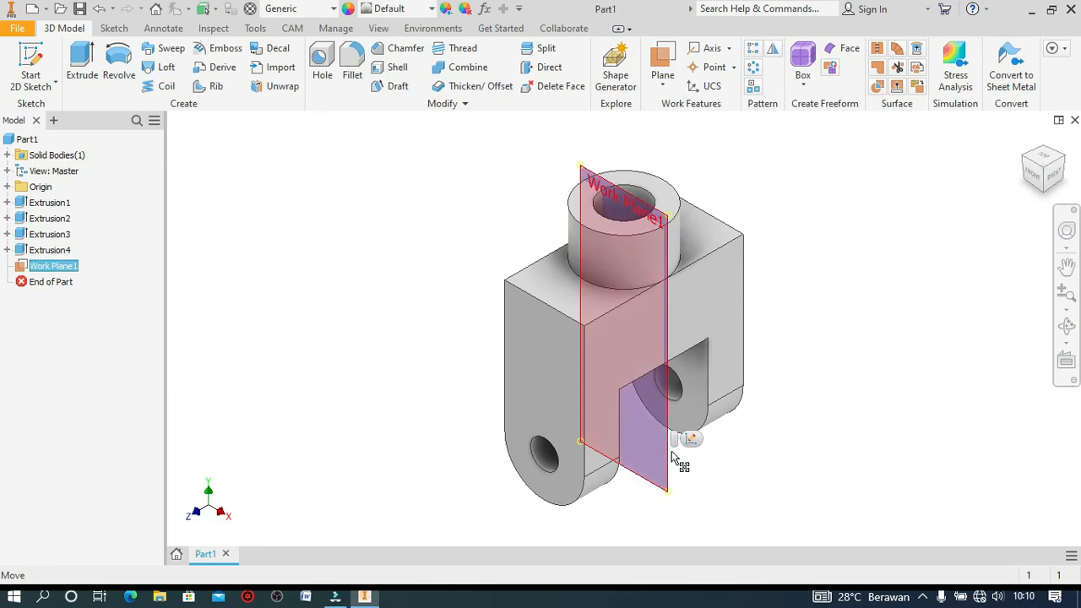
click(691, 440)
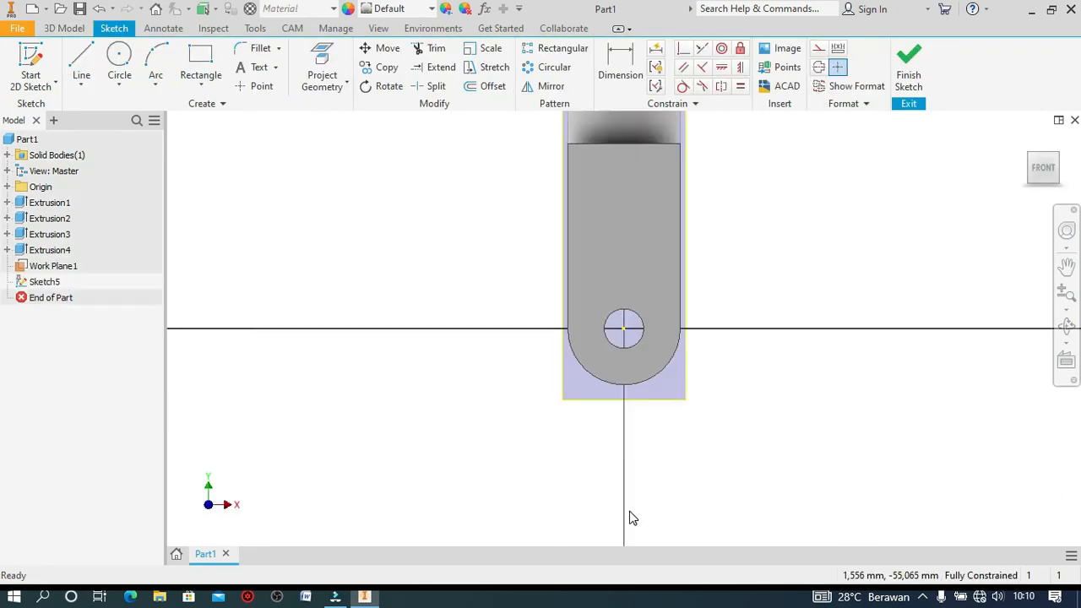
scroll(632, 518, up, 2)
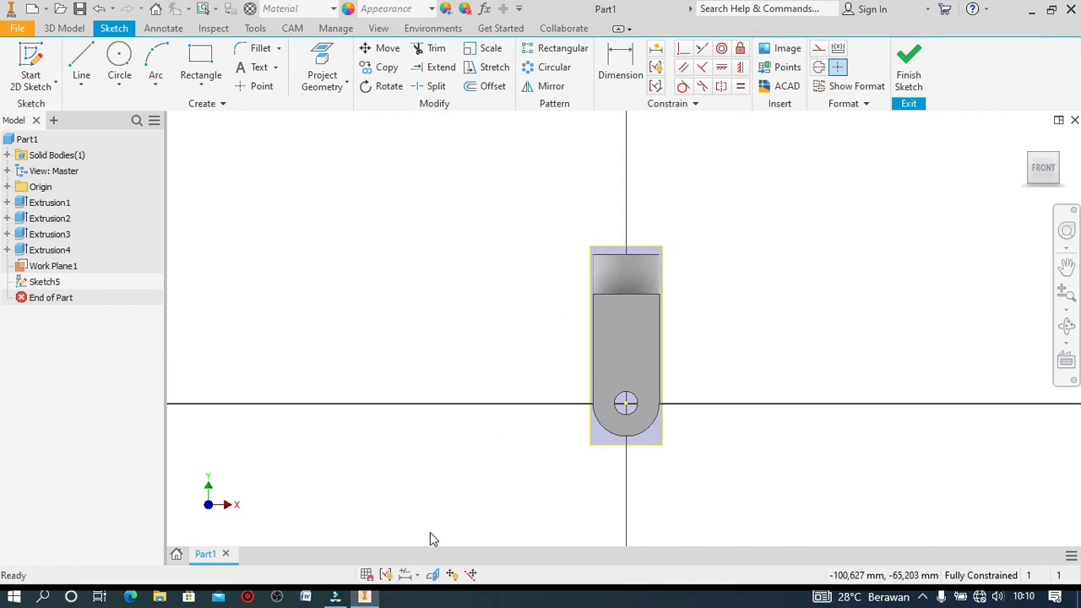
click(433, 576)
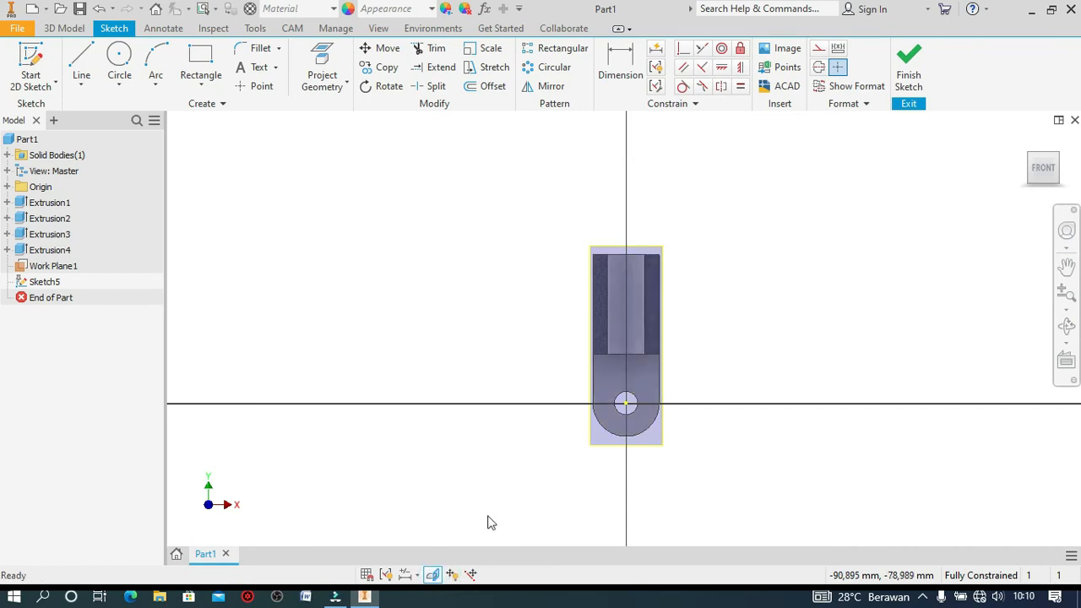
scroll(675, 259, up, 3)
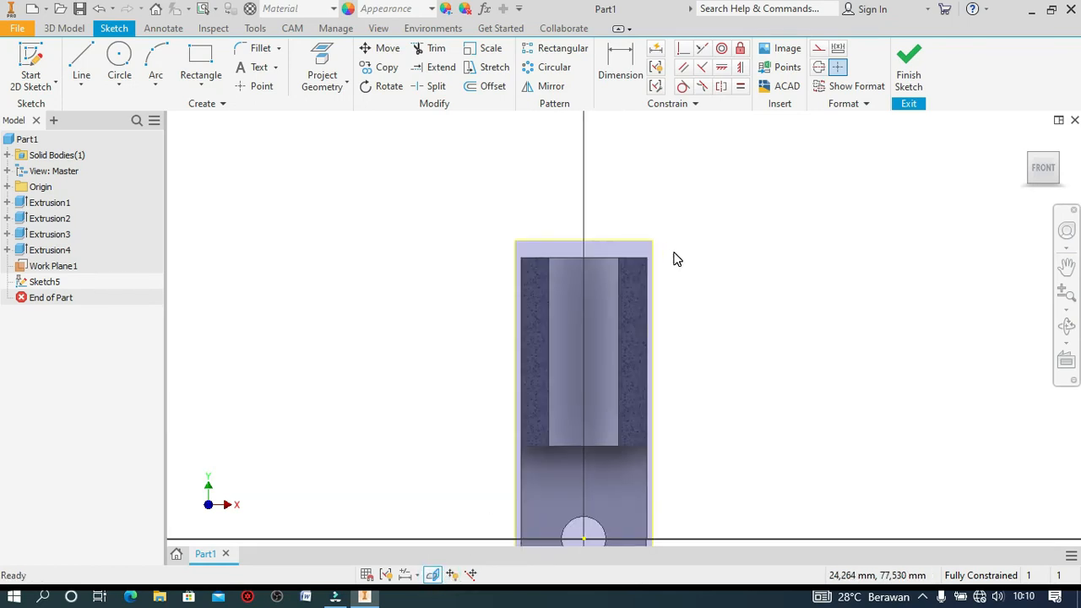
Draw a 6 mm diameter circle on the vertical centerline in the upper part of the boss's bore.
click(119, 59)
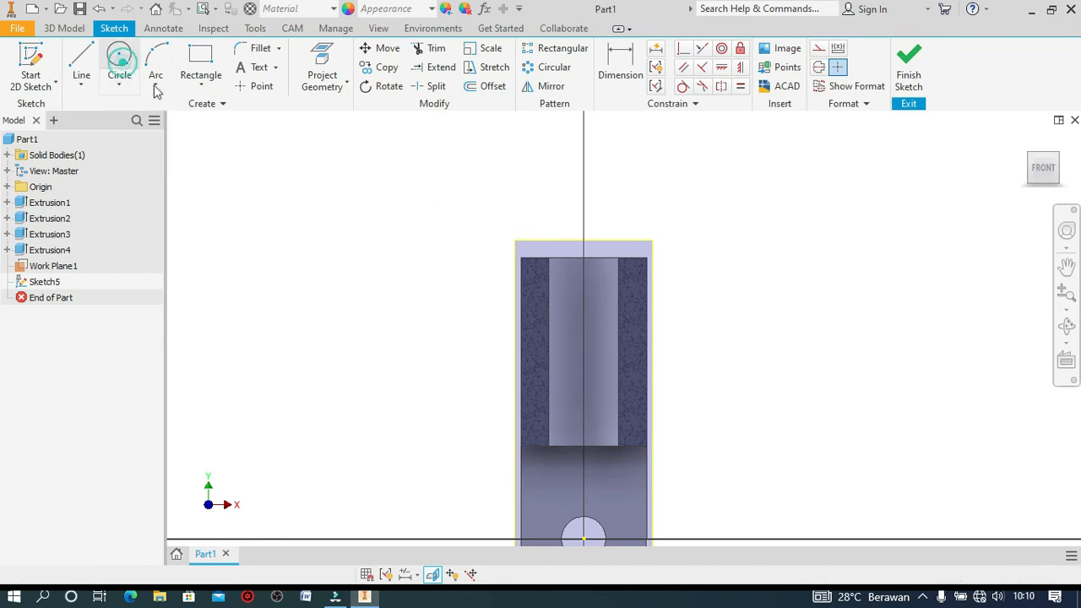
click(583, 295)
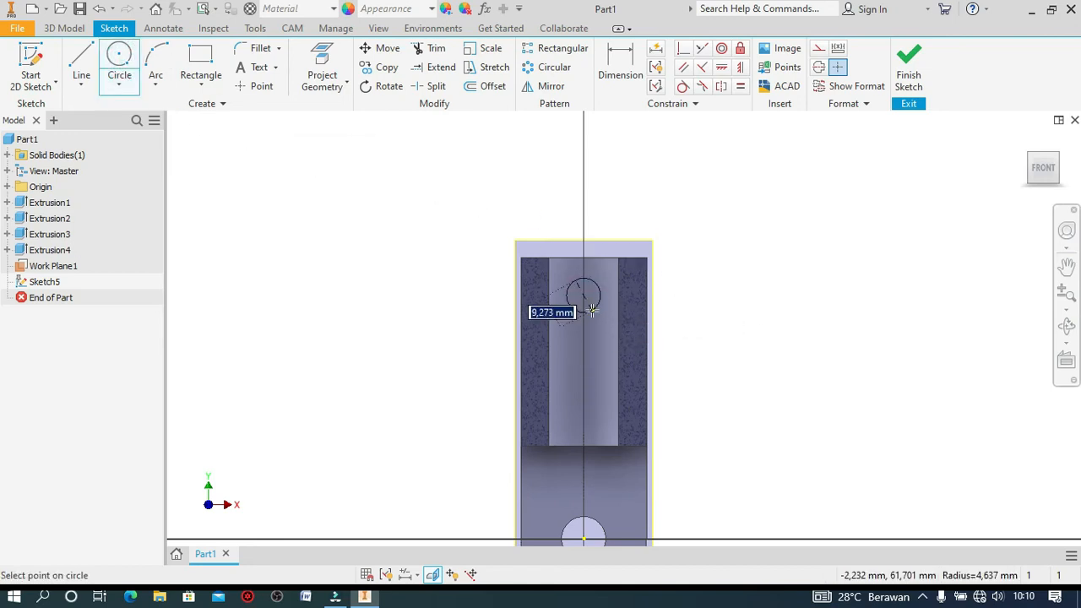
text(6,5)
key(Return)
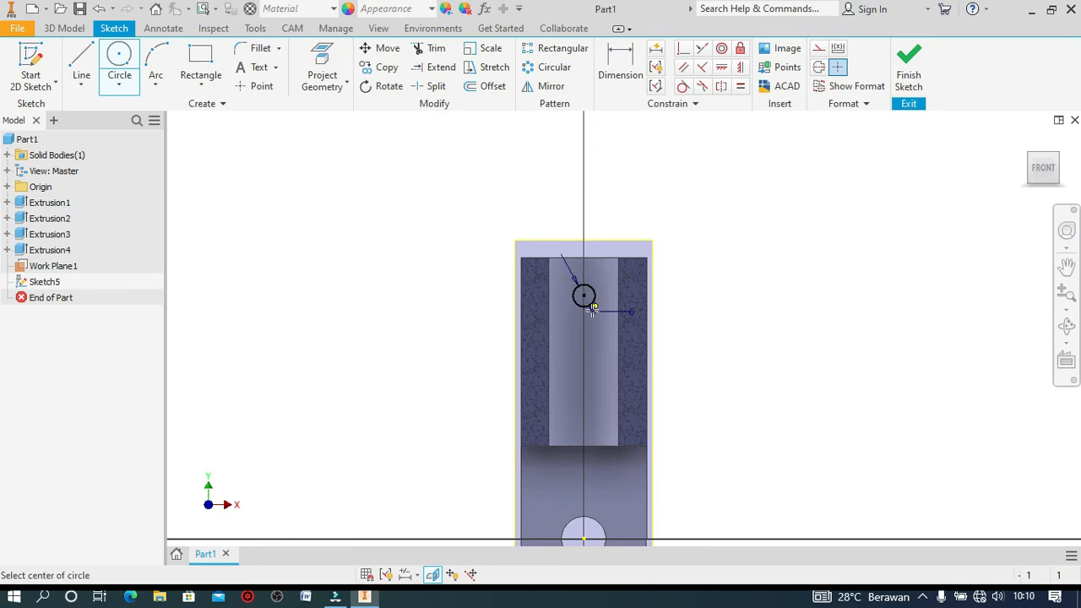
Dimension the circle's center 10 mm below the boss's top edge and finish the sketch.
key(d)
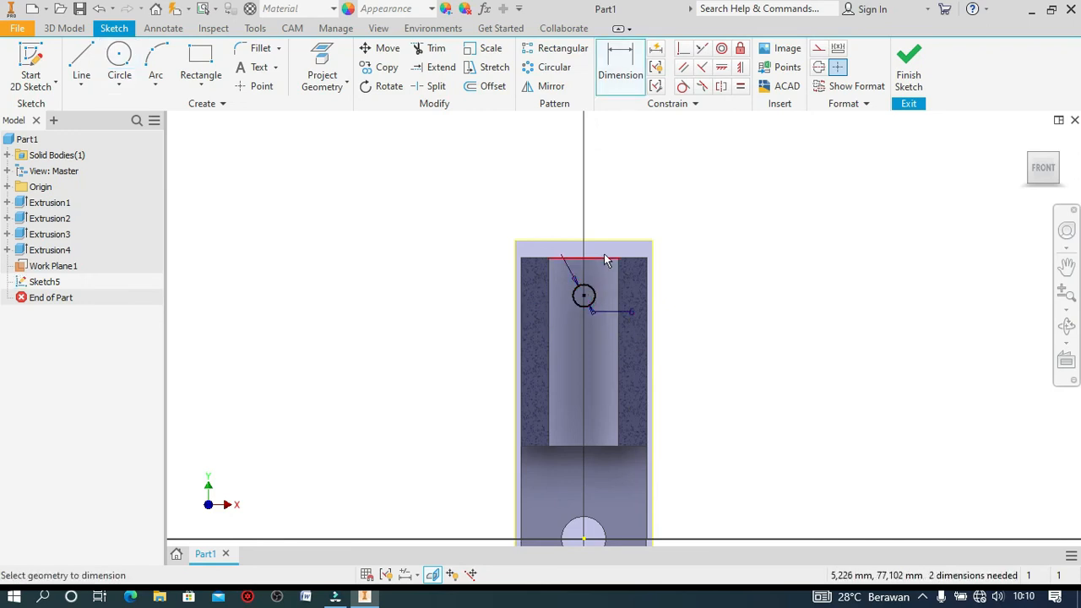
click(605, 258)
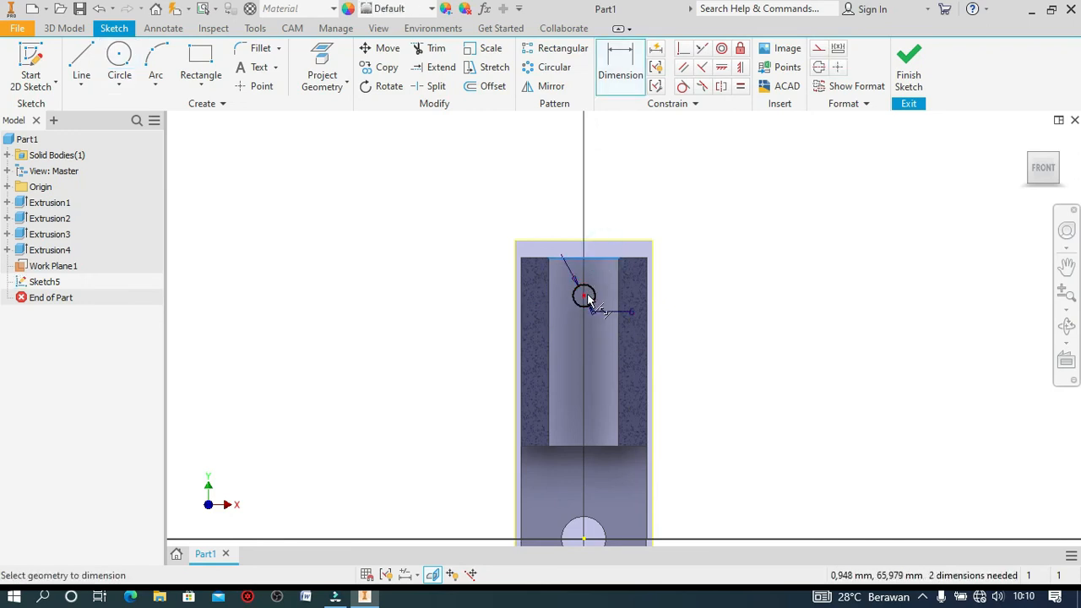
click(585, 296)
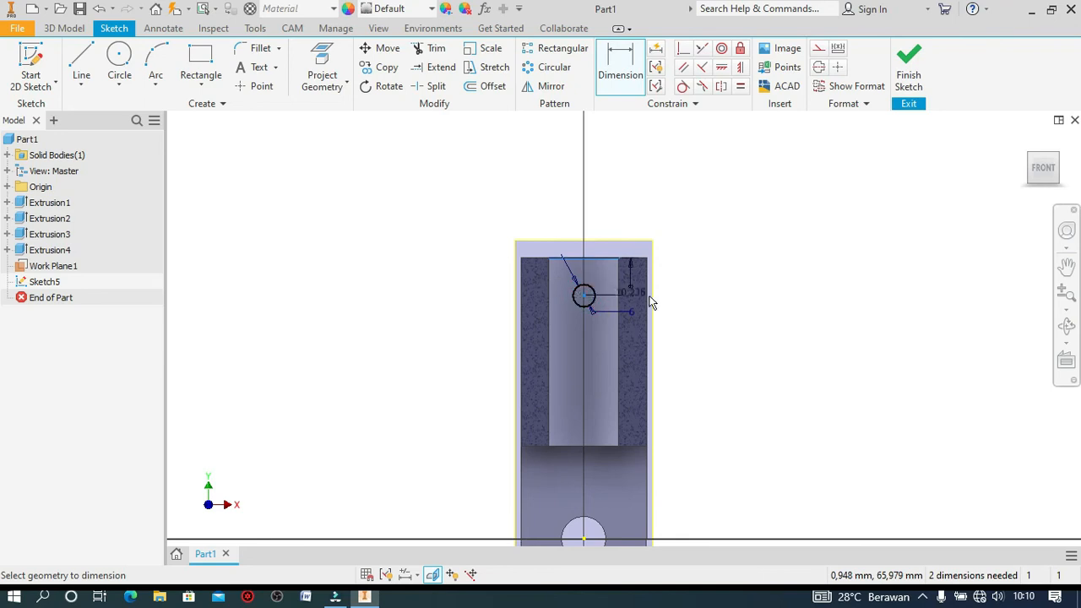
click(712, 325)
text(1)
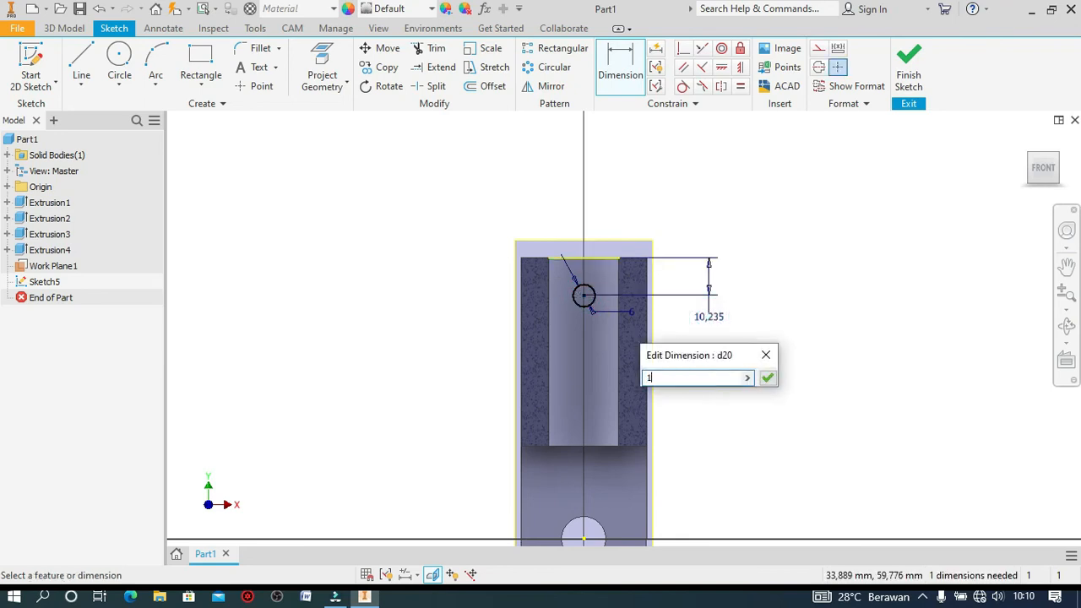
key(Return)
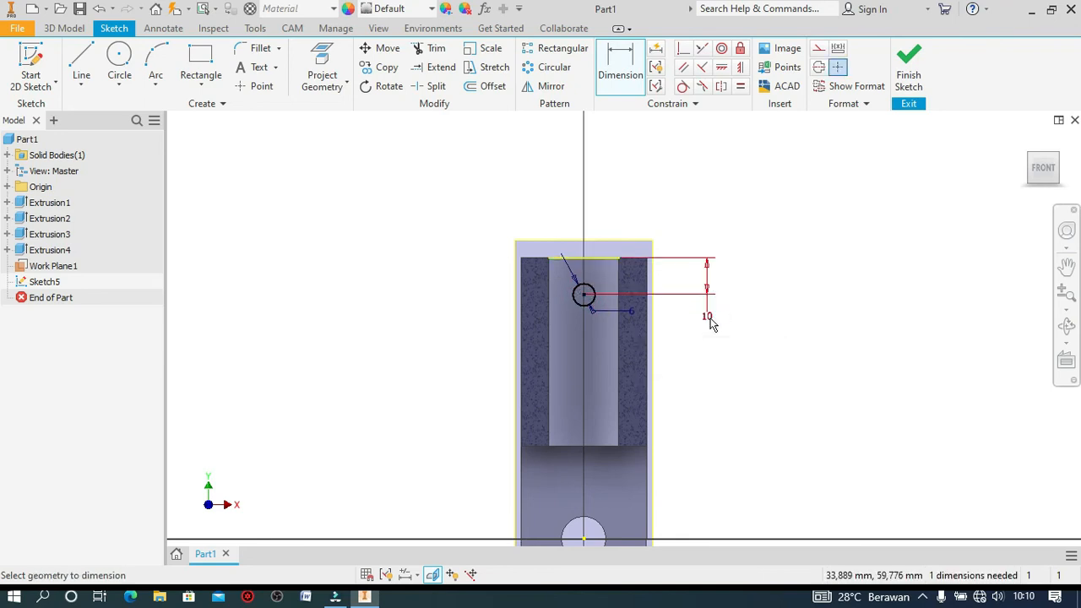
click(910, 68)
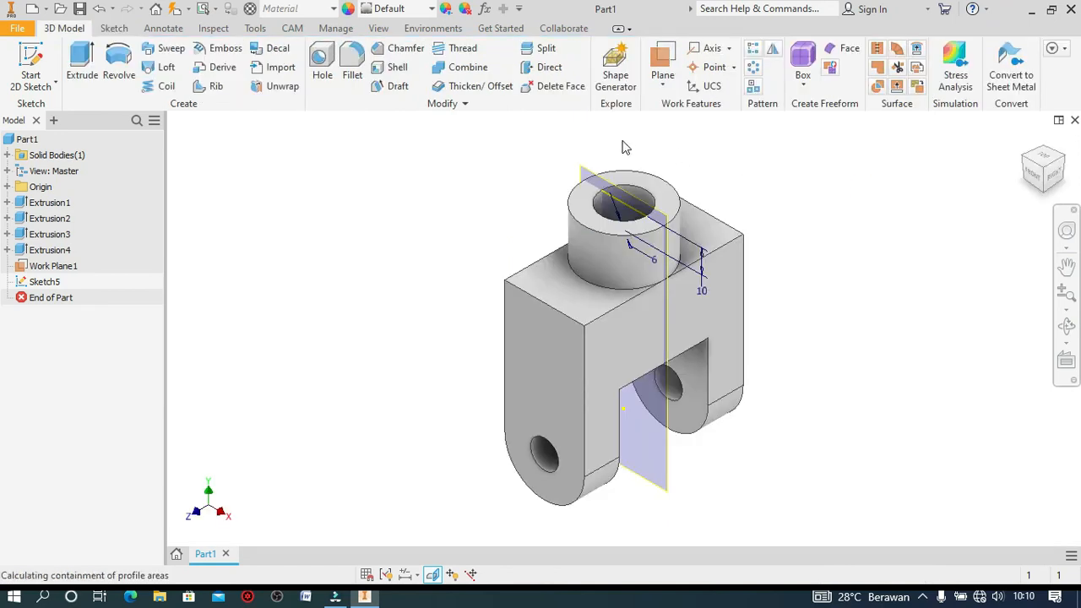
Extrude the 6 mm circle as a symmetric through-all cut across the boss, starting from the midplane sketch.
key(e)
scroll(625, 148, up, 5)
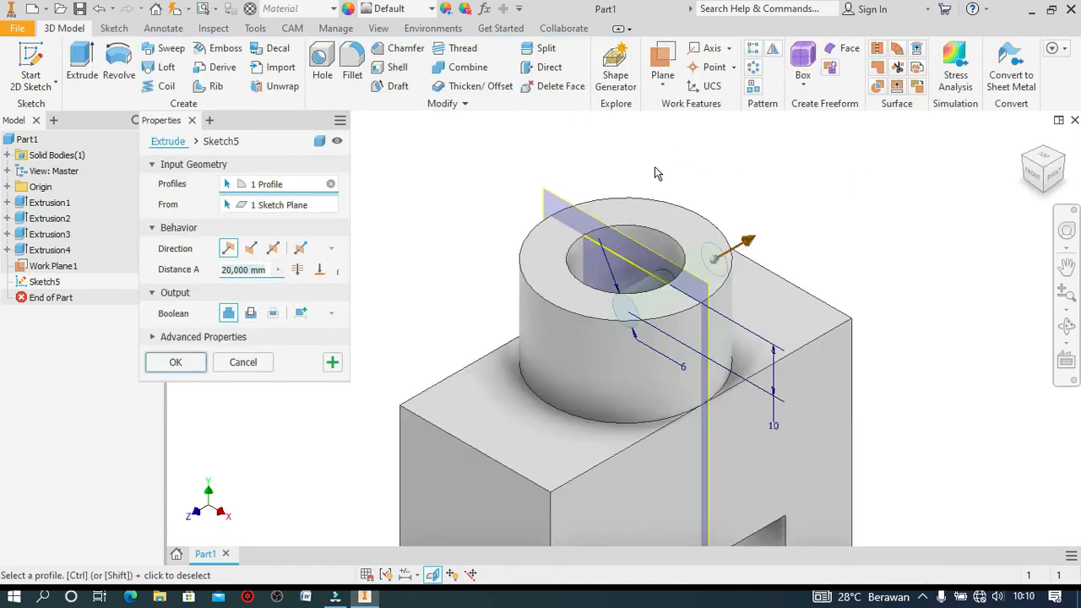
drag(1046, 168, 1063, 197)
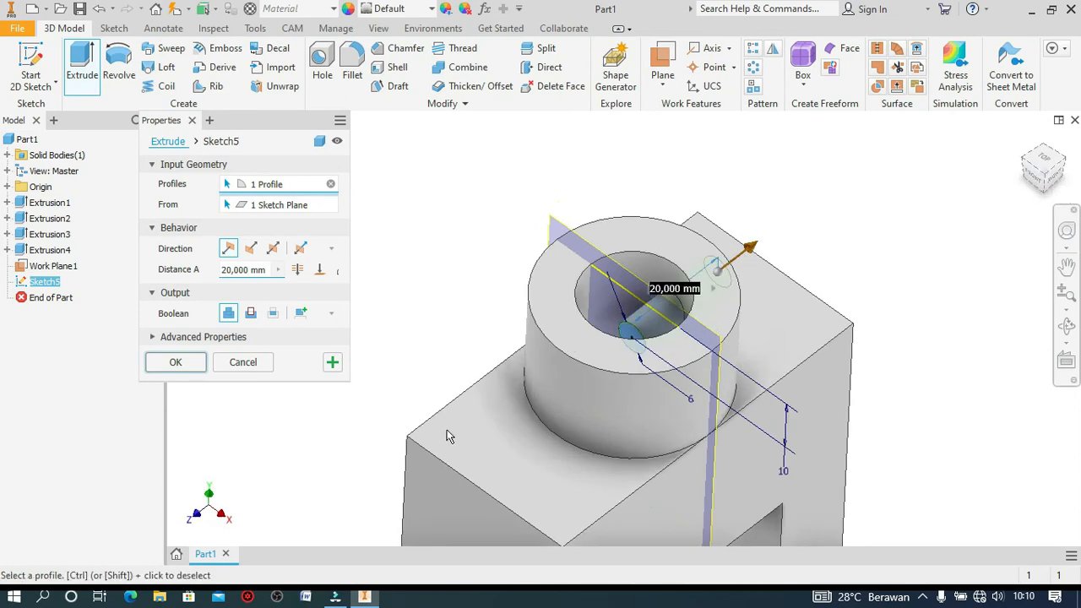
click(250, 313)
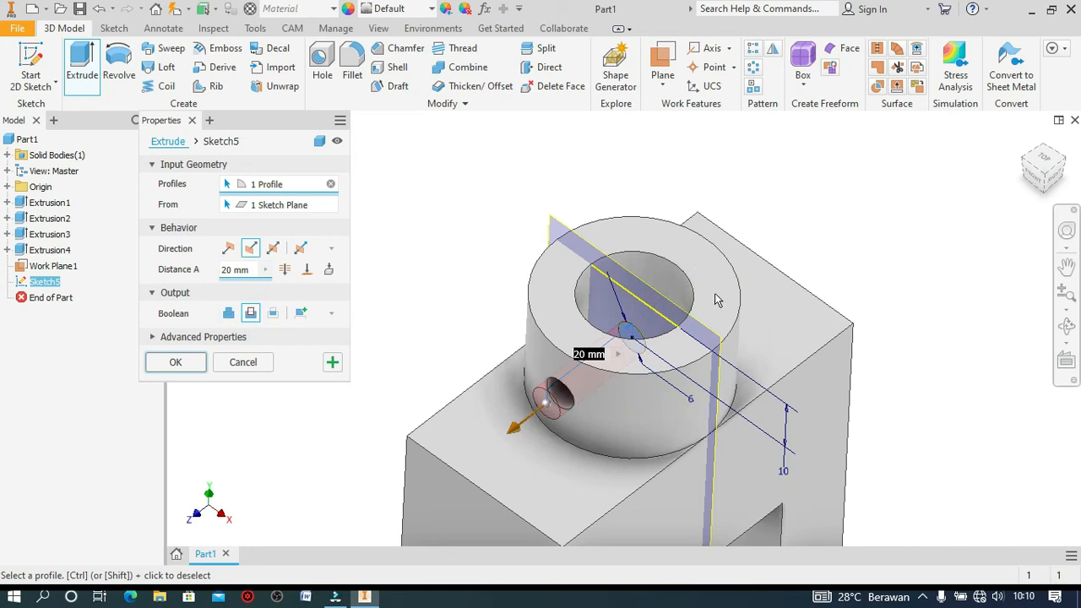
click(279, 254)
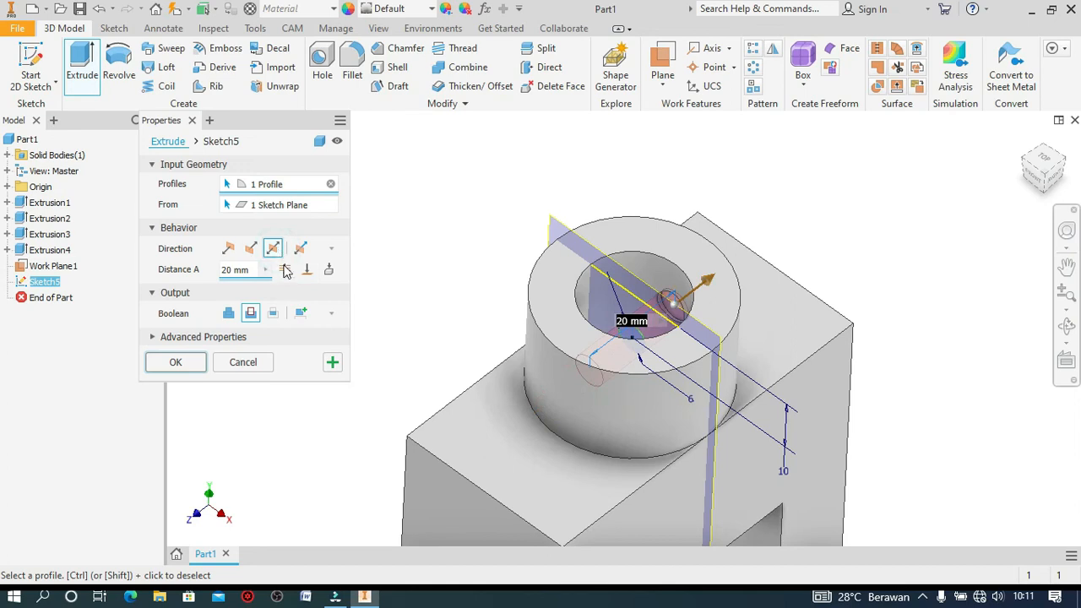
click(284, 268)
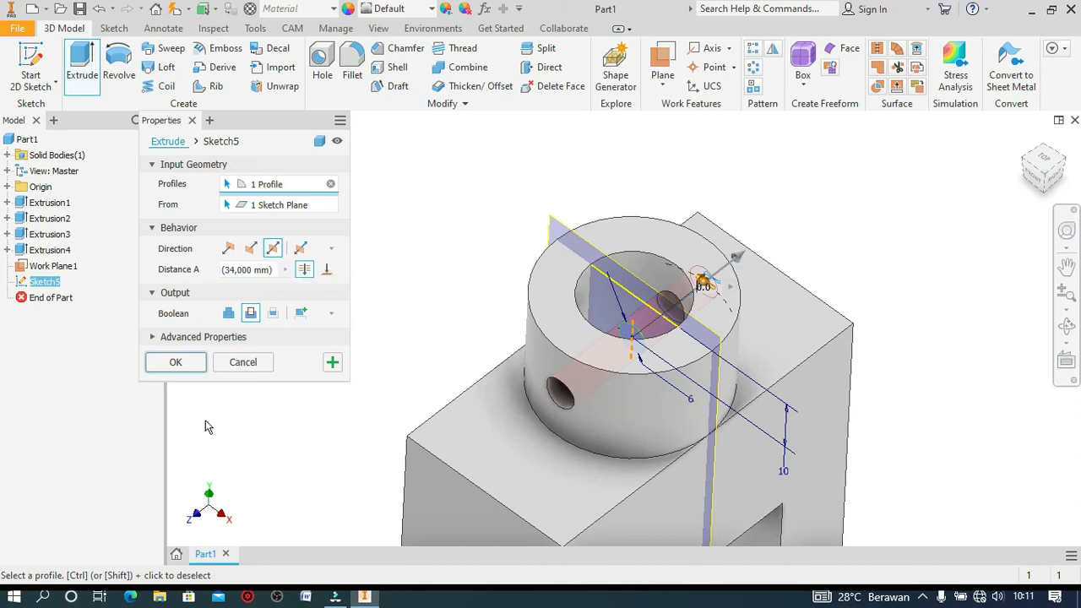
click(181, 368)
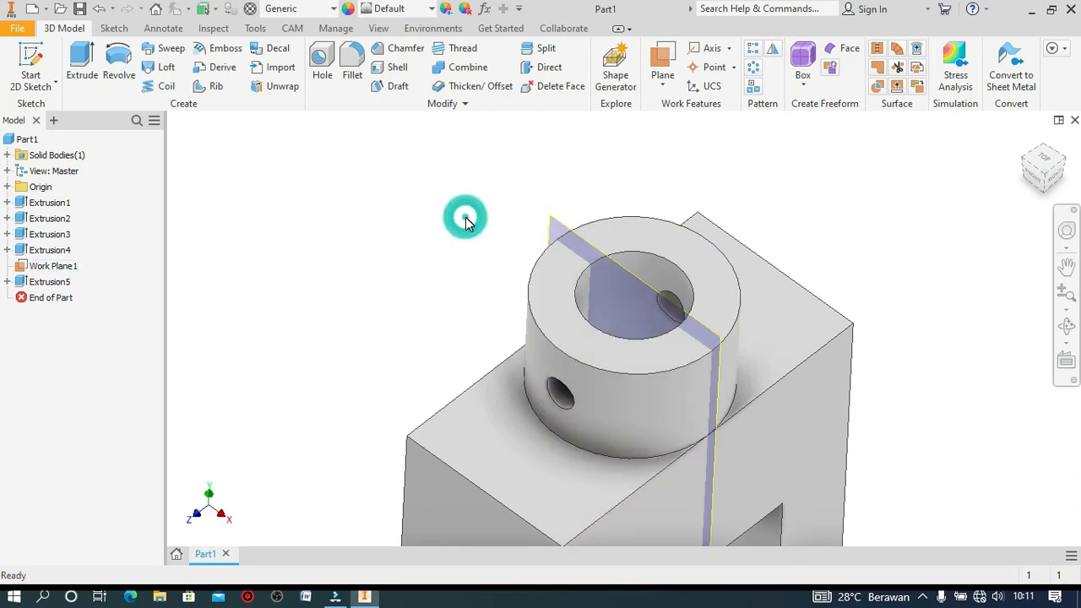
Turn off the visibility of the midplane work plane.
click(69, 269)
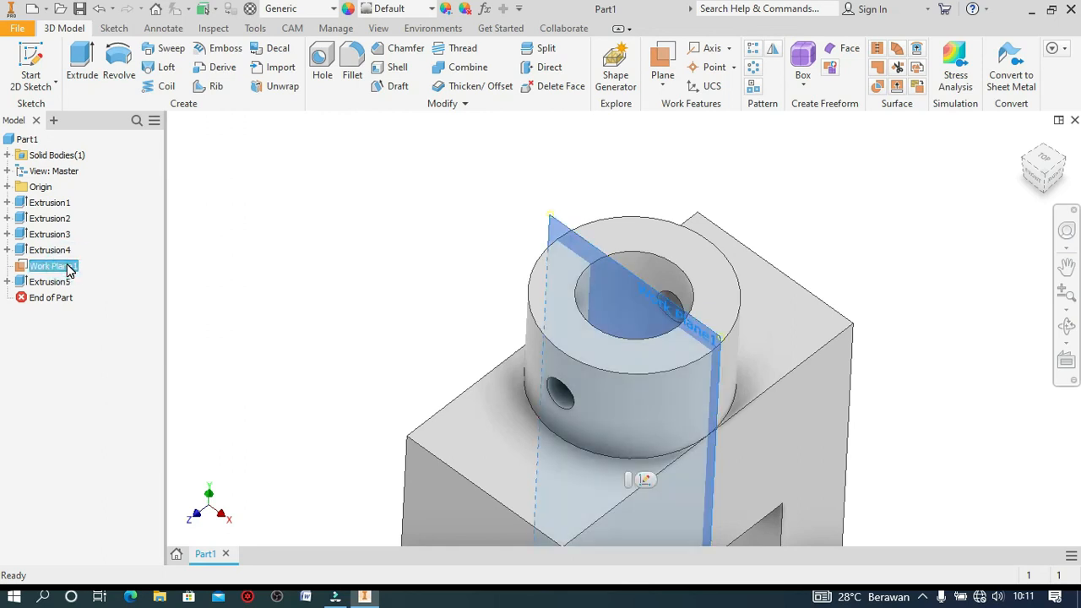
right_click(69, 269)
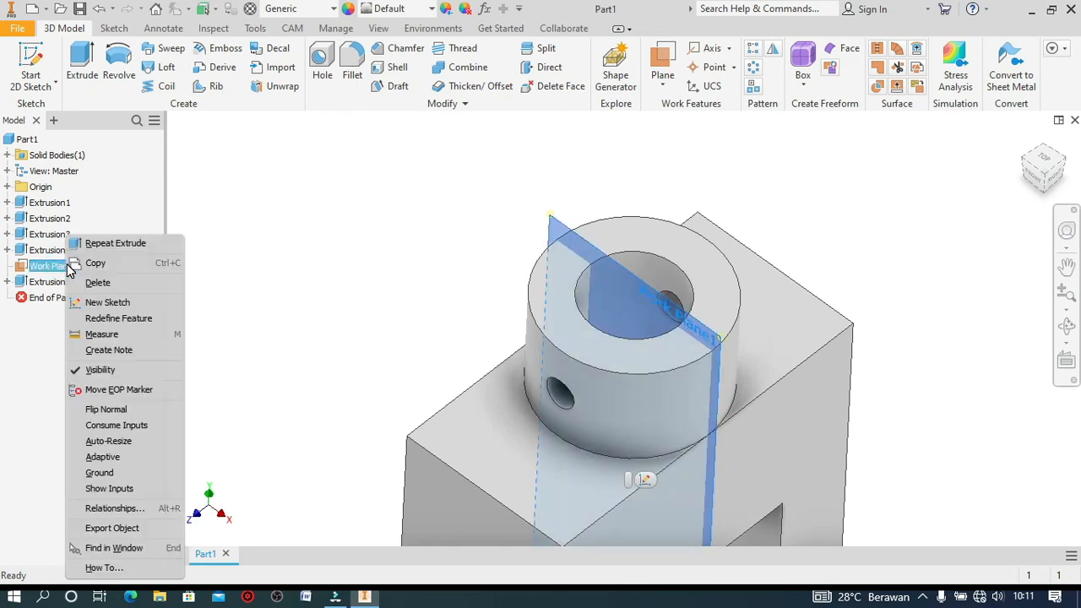
click(122, 377)
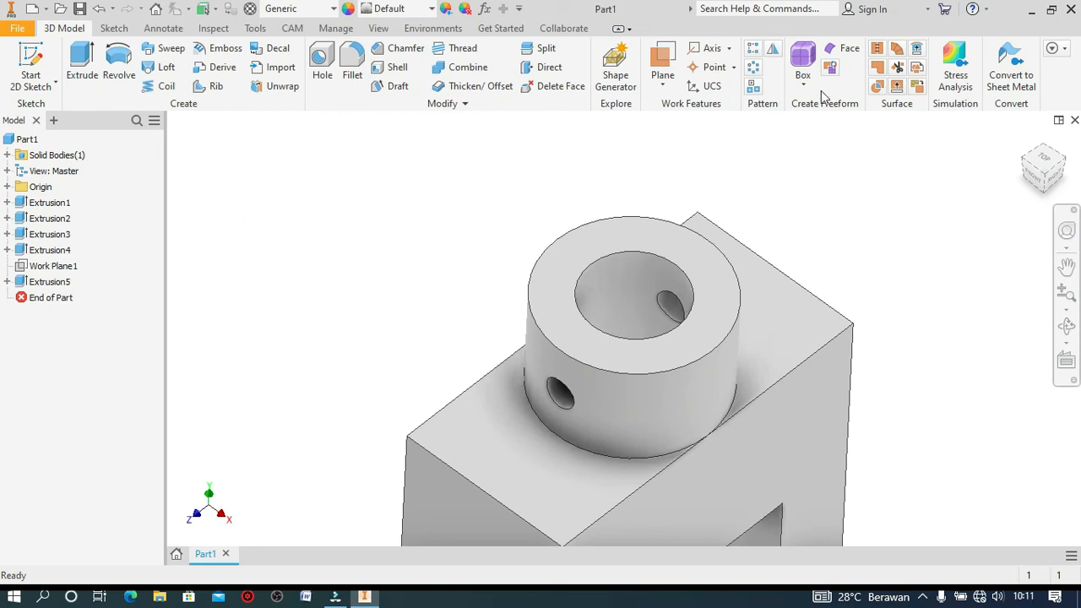
Start a circular pattern of the 6 mm cross hole about the boss's axis with 2 occurrences.
click(754, 68)
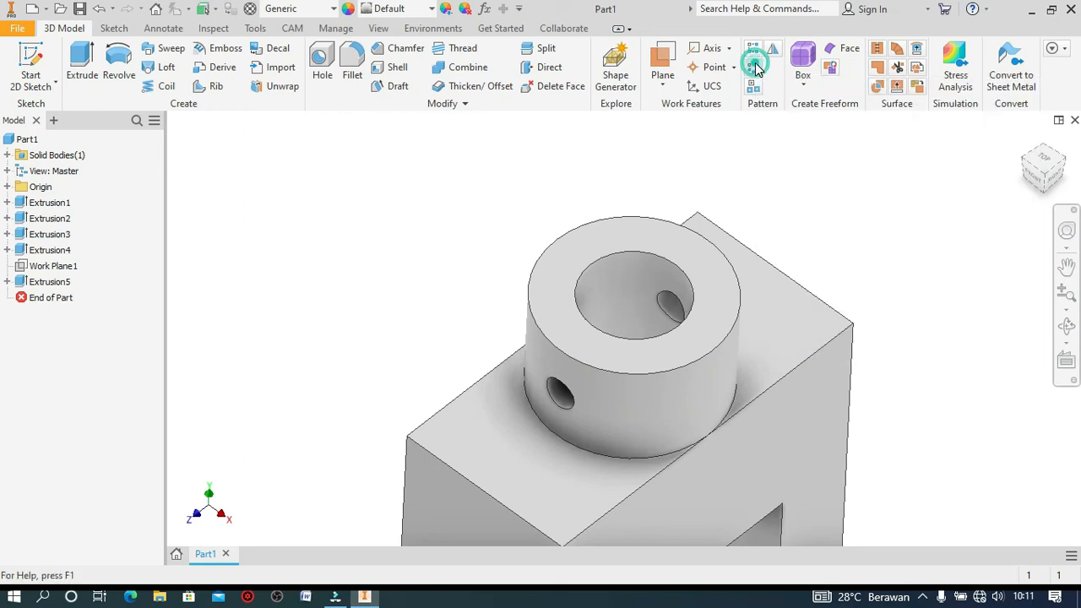
click(559, 394)
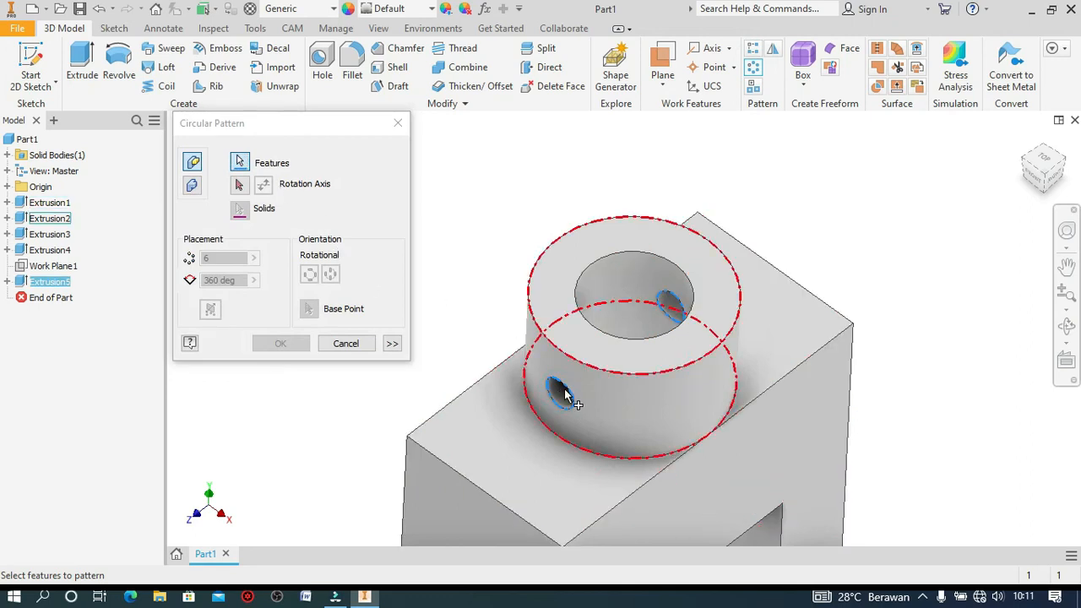
click(241, 185)
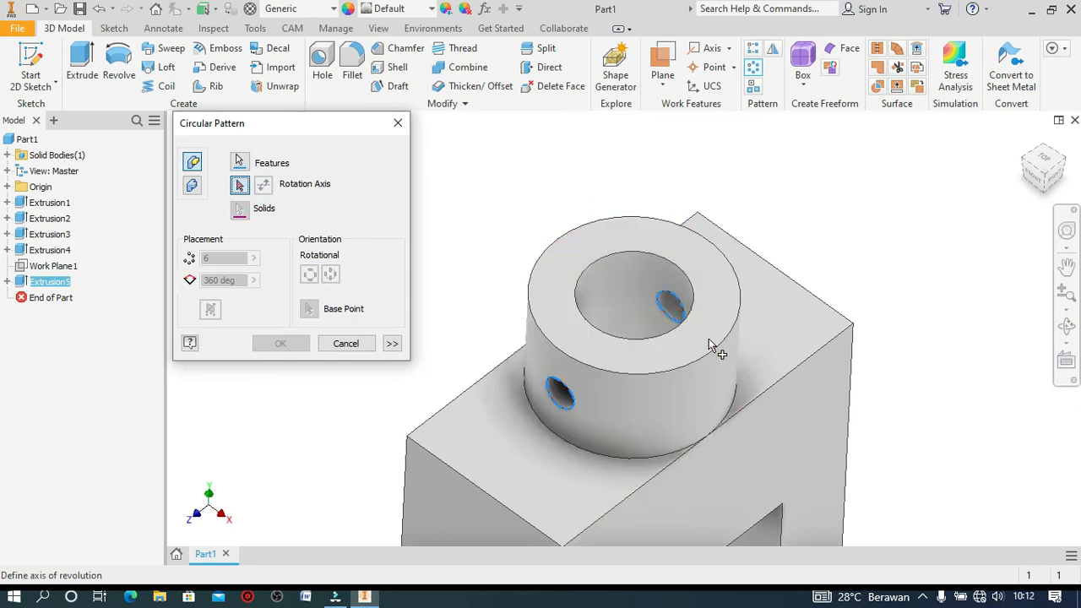
click(685, 374)
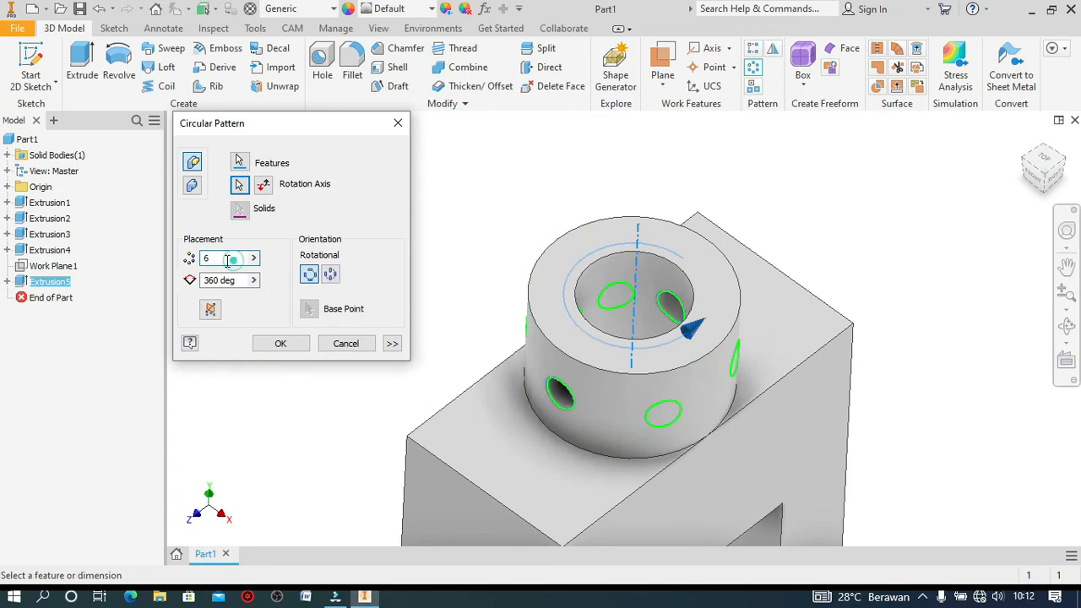
text(2)
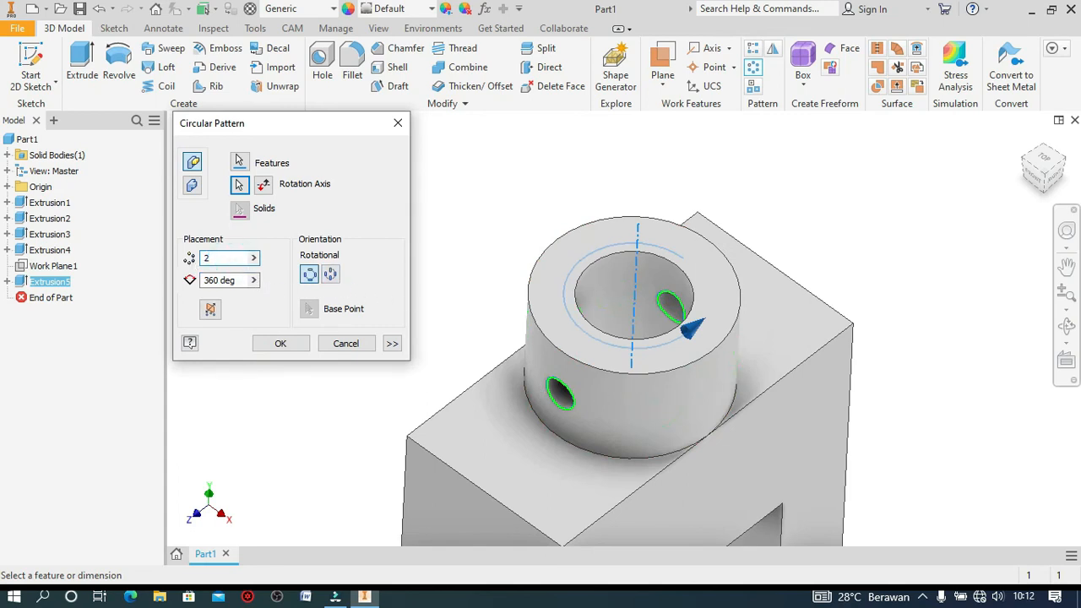
Try 3 and 5 occurrences for the cross hole's circular pattern and reset the count to 2.
double_click(214, 258)
text(3)
double_click(216, 259)
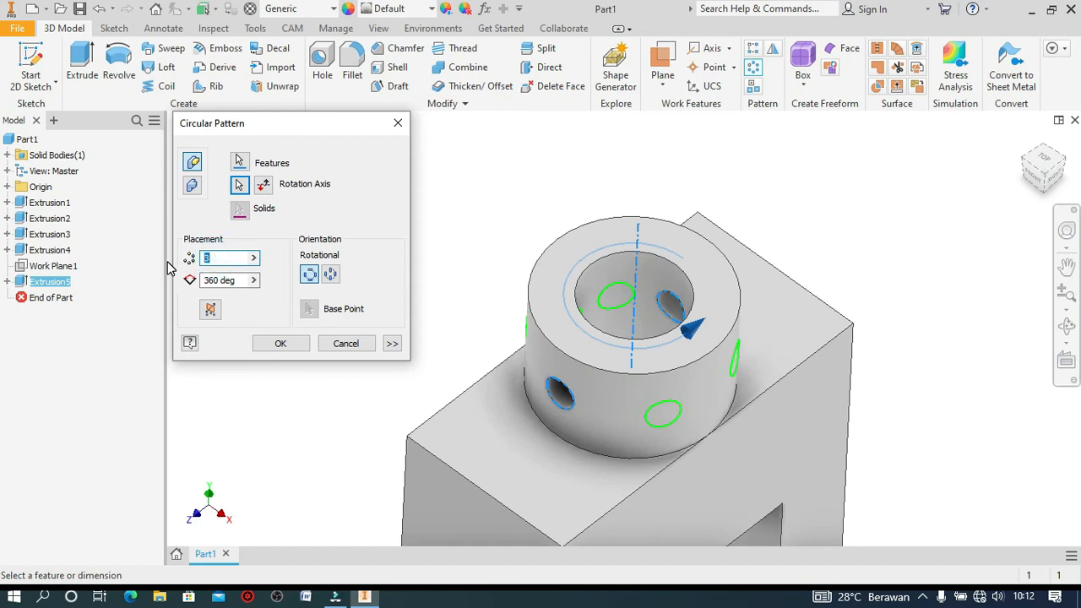
key(BackSpace)
text(5)
key(BackSpace)
text(2)
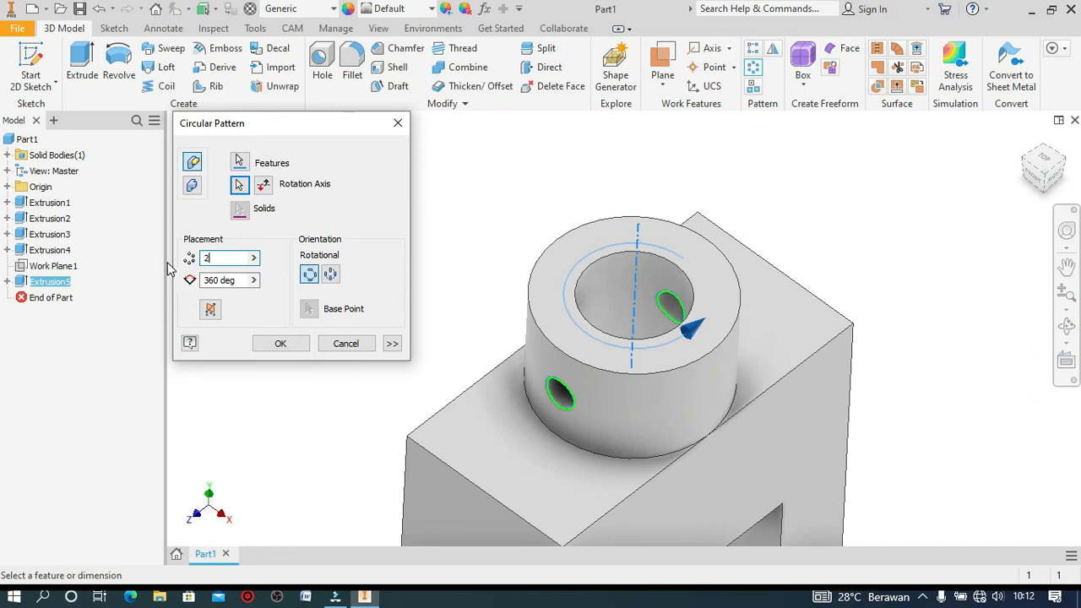
key(BackSpace)
text(5)
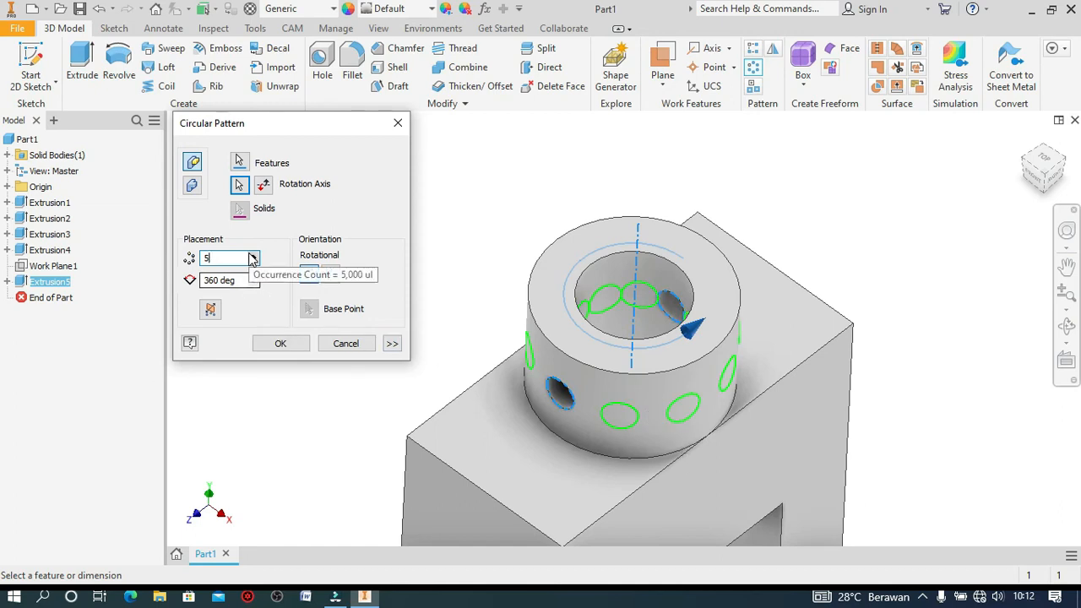
key(BackSpace)
text(2)
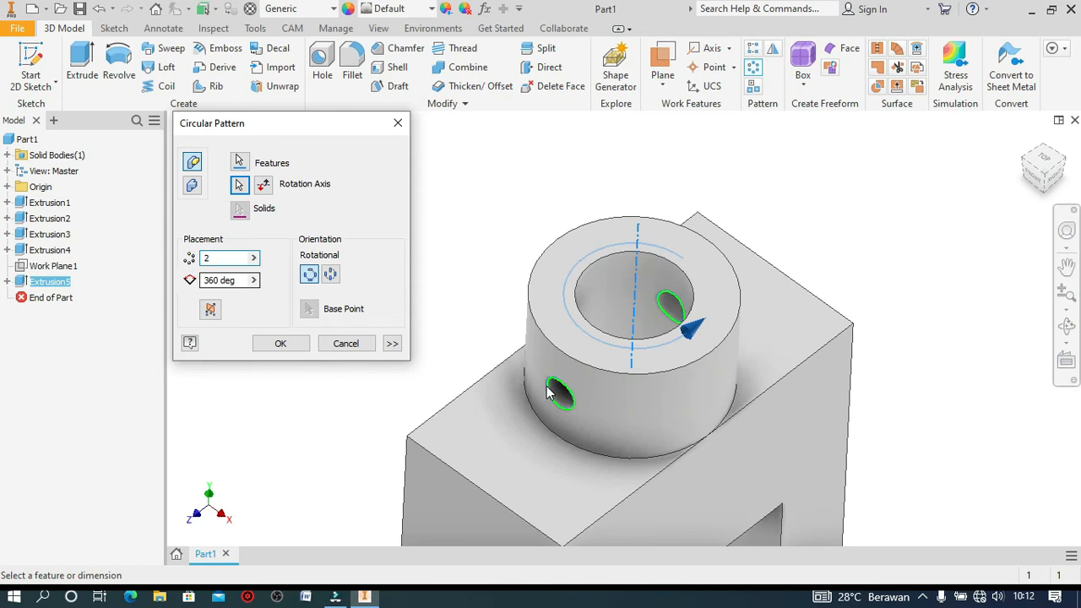
Set the circular pattern's angle to 90 degrees and create the patterned cross hole.
click(242, 282)
double_click(243, 281)
text(90)
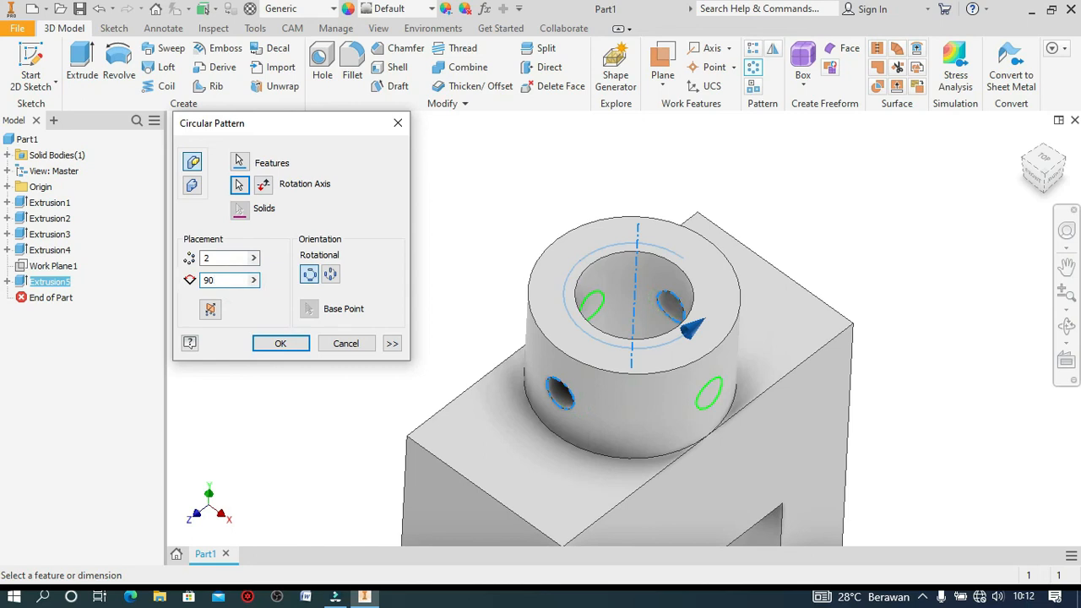
click(298, 343)
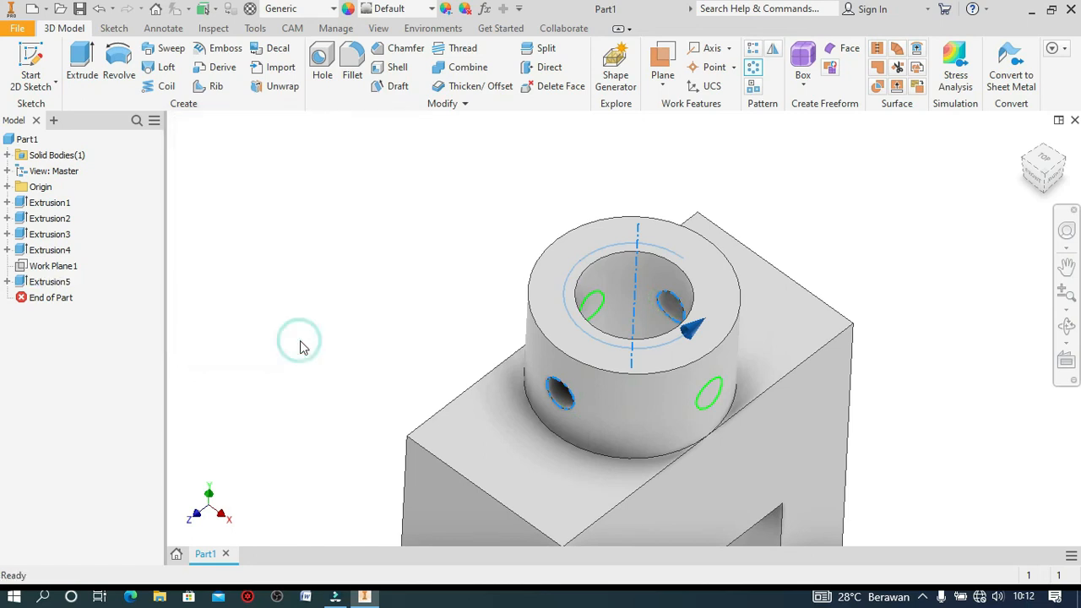
Start a constant fillet on the two outer top end edges of the fork body with a 15 mm radius.
scroll(378, 239, down, 5)
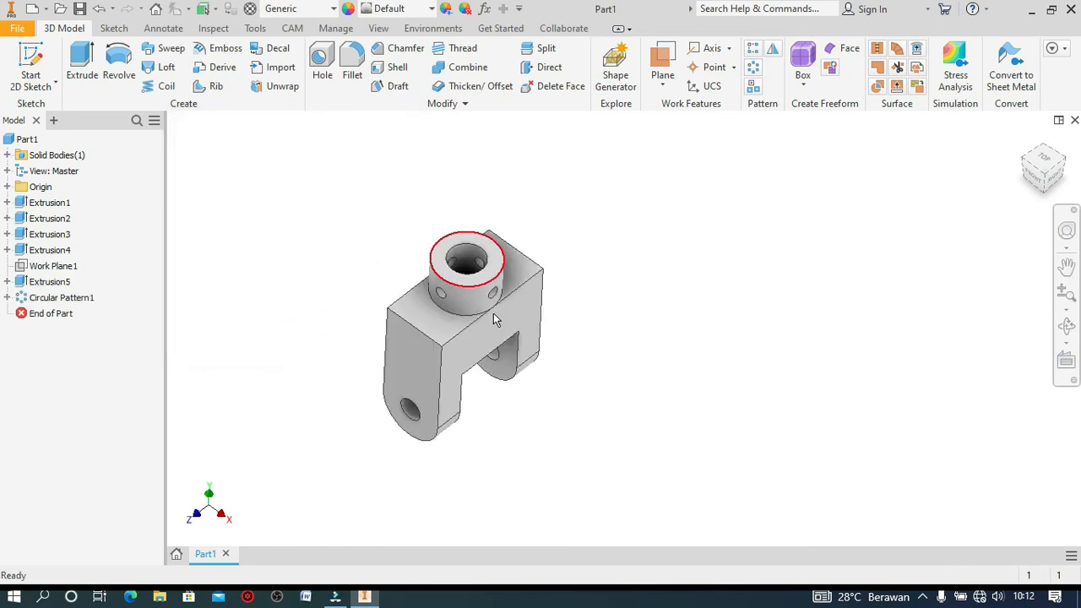
scroll(457, 249, up, 3)
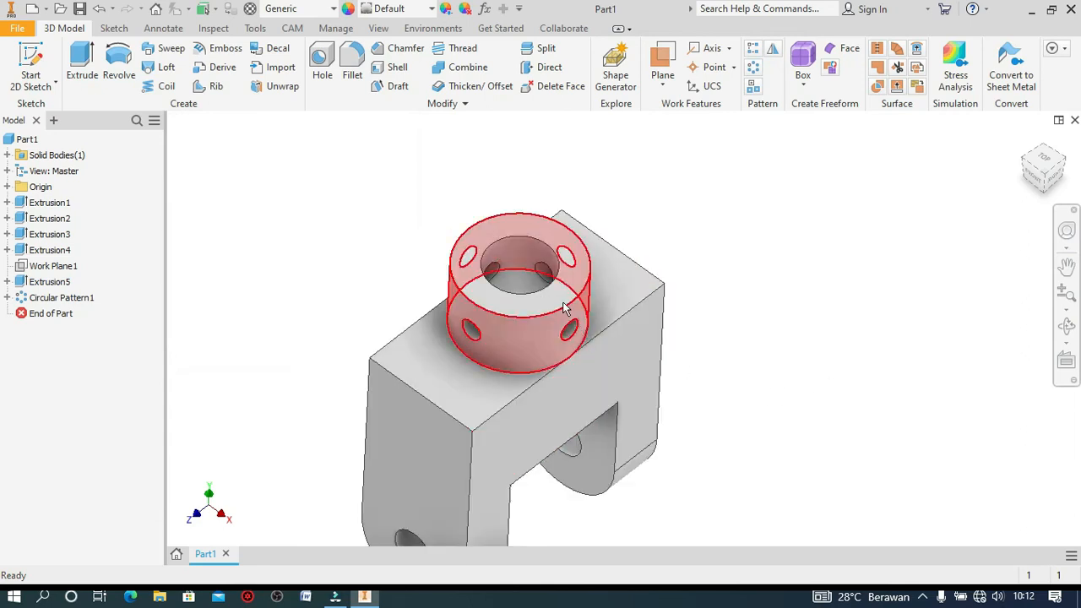
click(1044, 169)
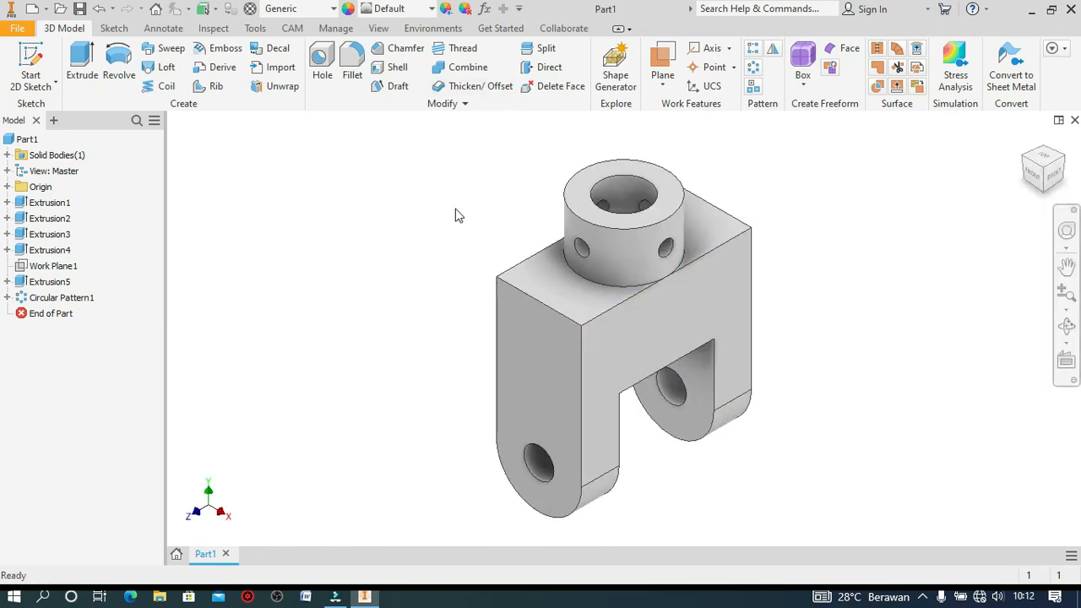
click(348, 74)
click(564, 318)
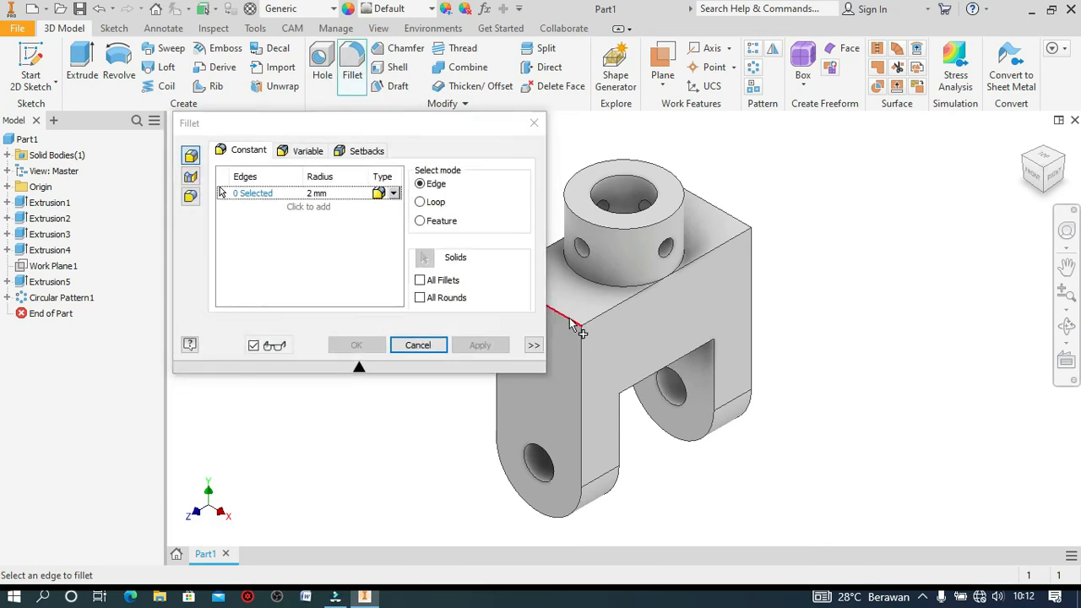
click(716, 210)
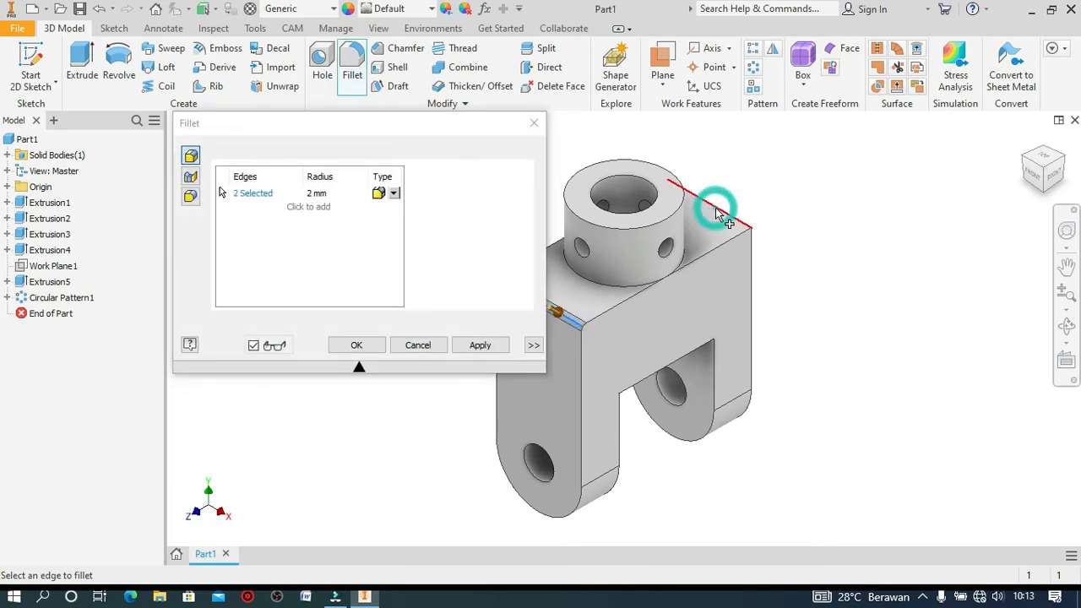
click(321, 202)
drag(341, 124, 224, 118)
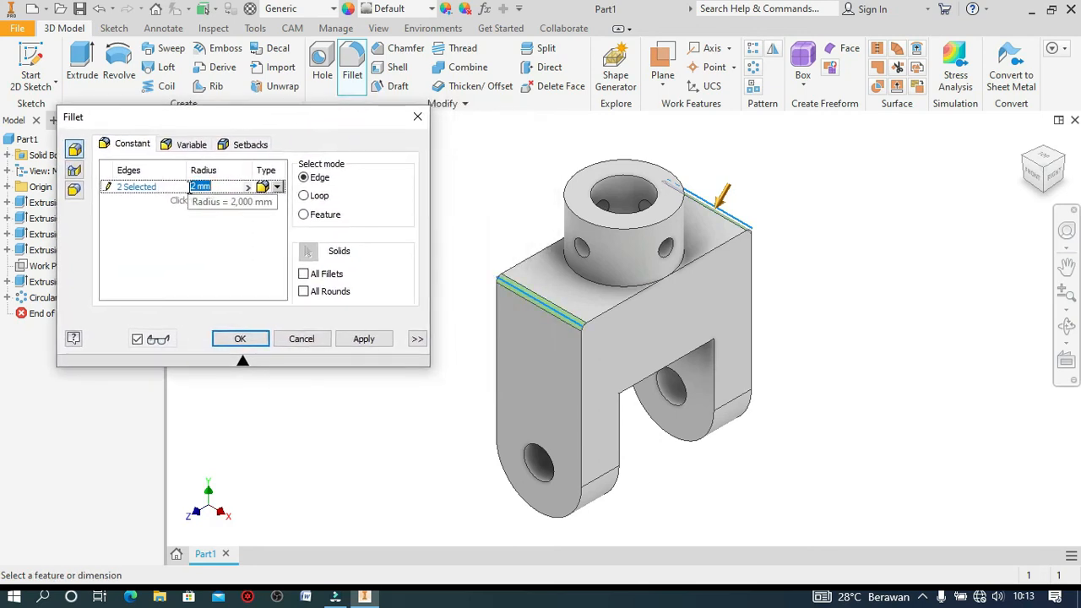
text(15)
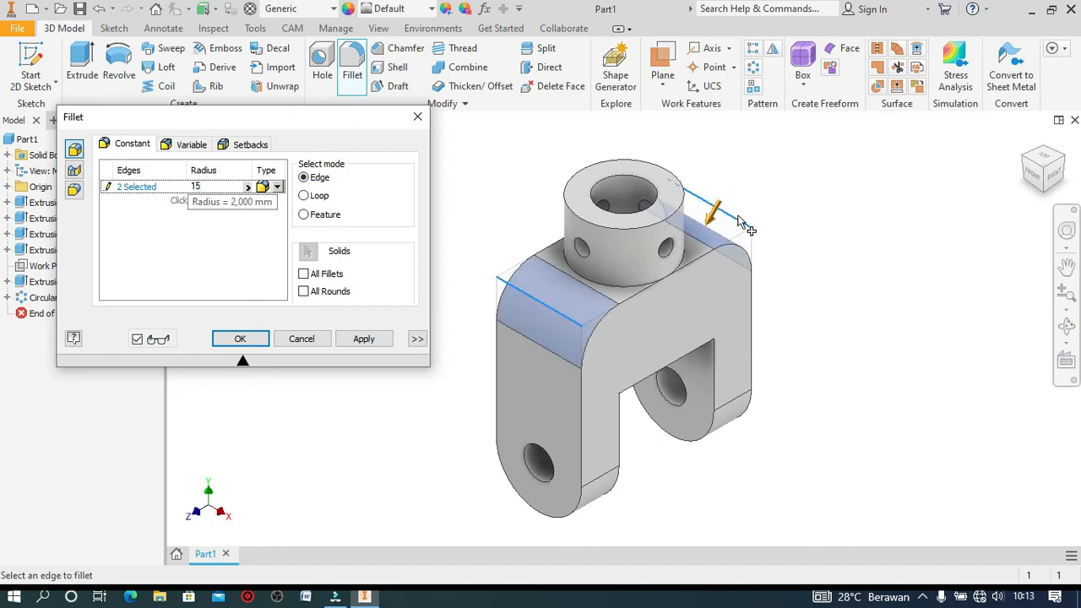
Add the two inner upper edges of the fork's slot to the 15 mm fillet set.
click(1050, 177)
drag(1053, 180, 1025, 110)
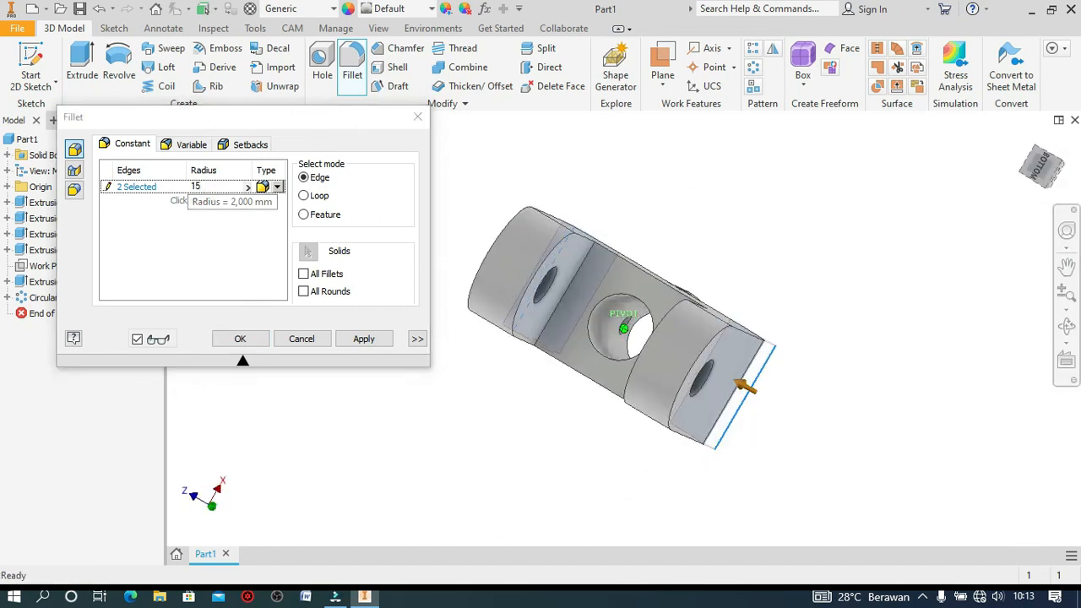
click(603, 275)
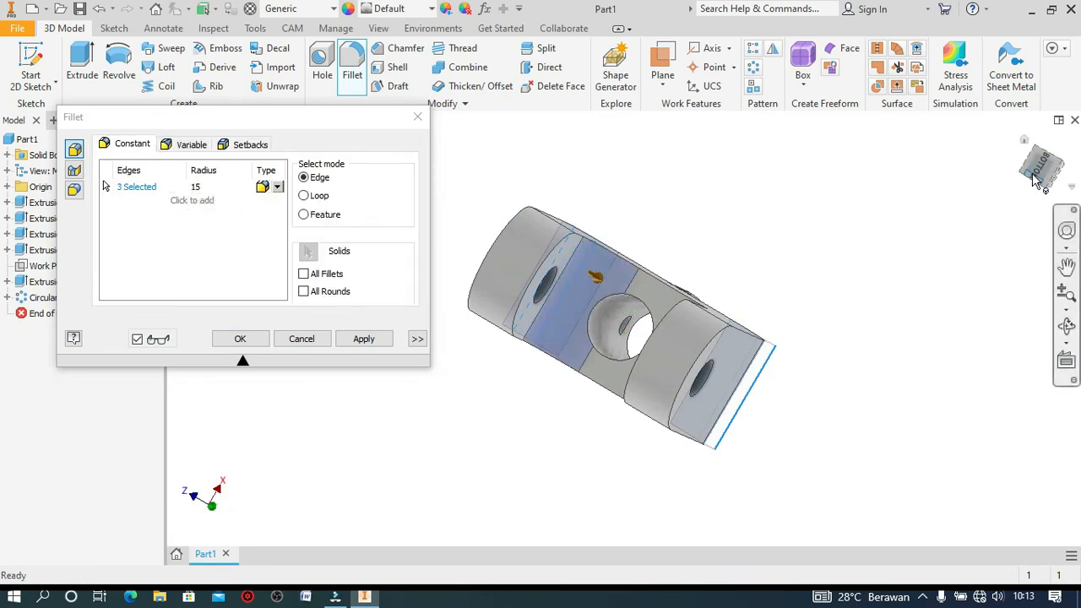
drag(1036, 169, 1031, 173)
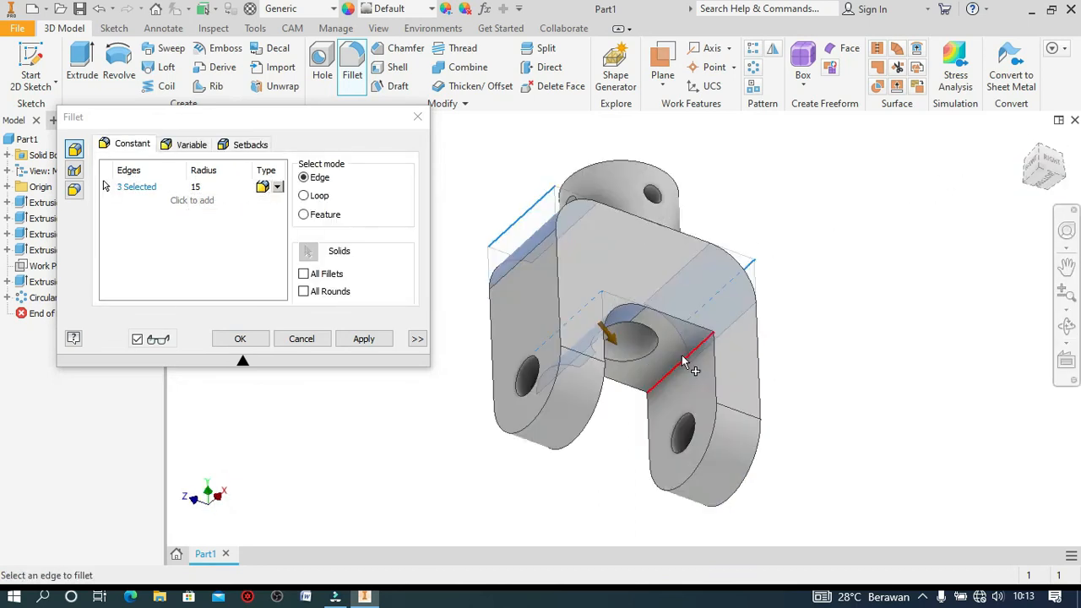
click(683, 355)
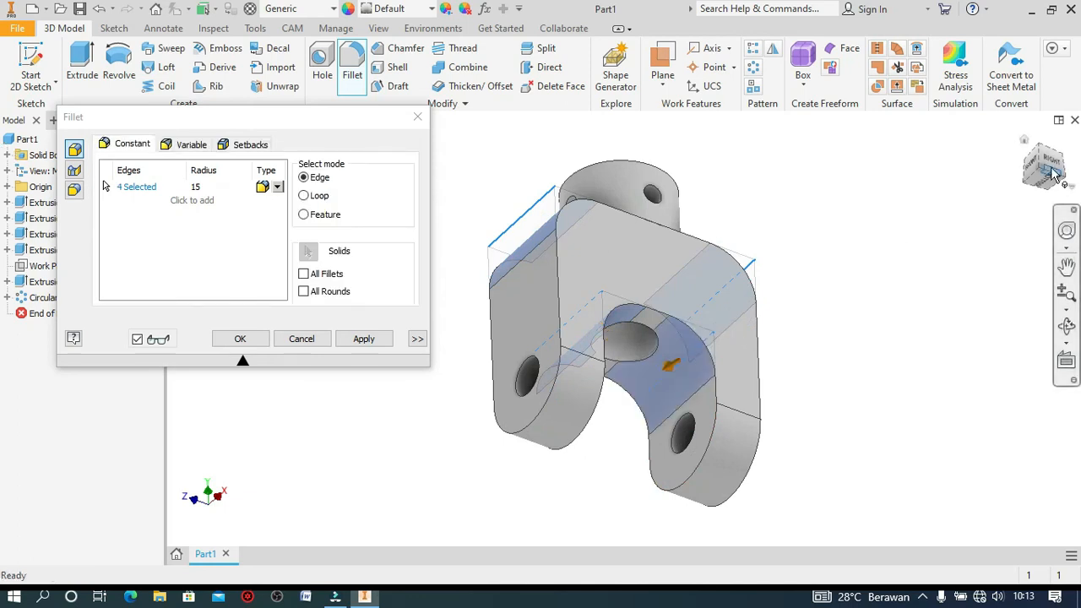
Add a 3 mm fillet set on the outer and inner edge loops of both fork arms and the boss's top outer edge, and create the fillets.
drag(1044, 174, 1041, 224)
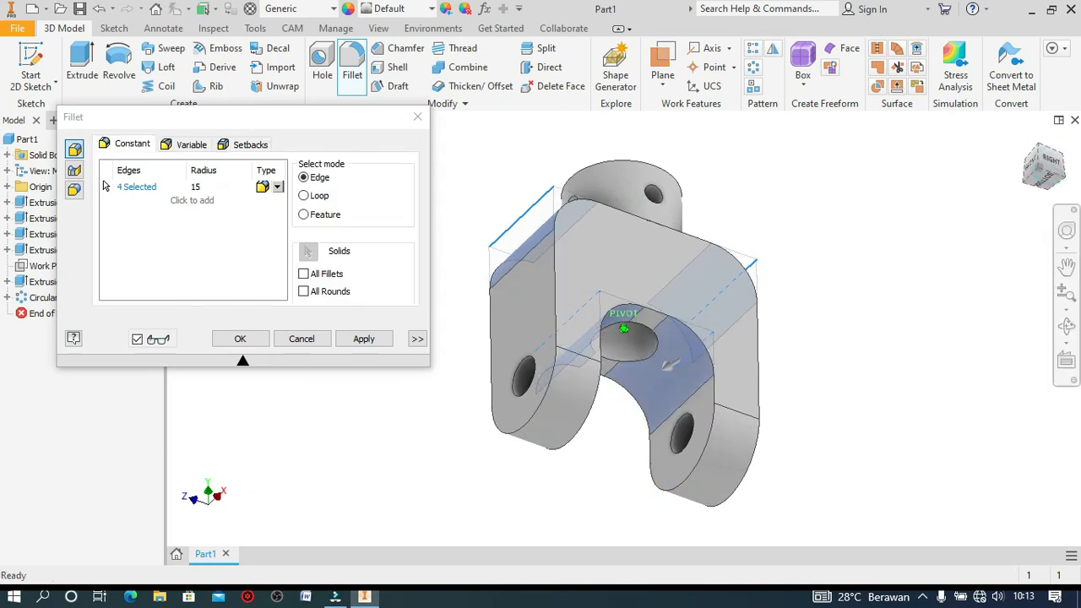
click(1035, 165)
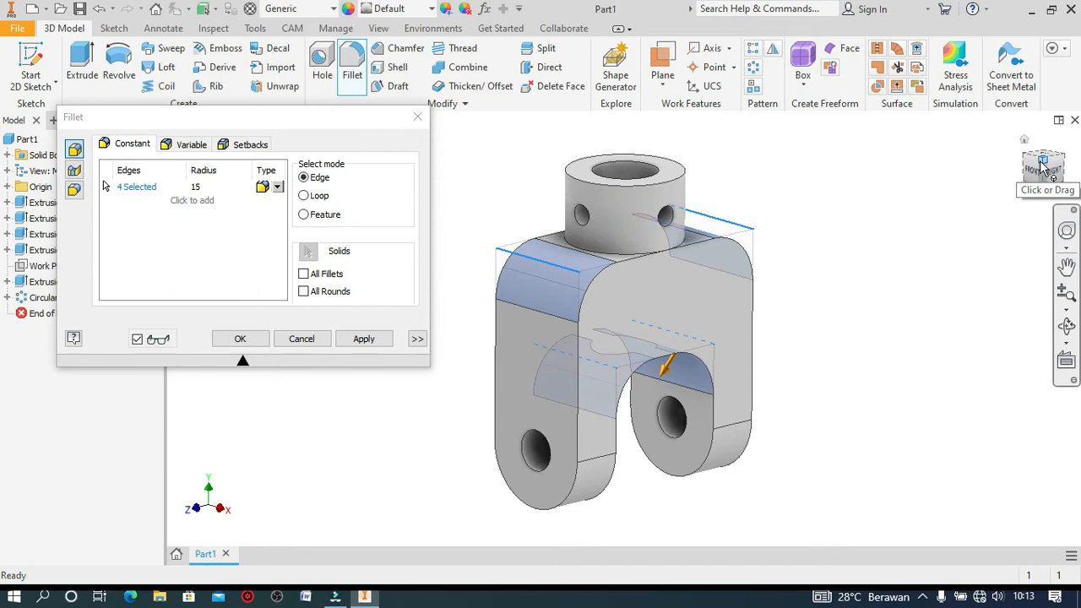
click(196, 201)
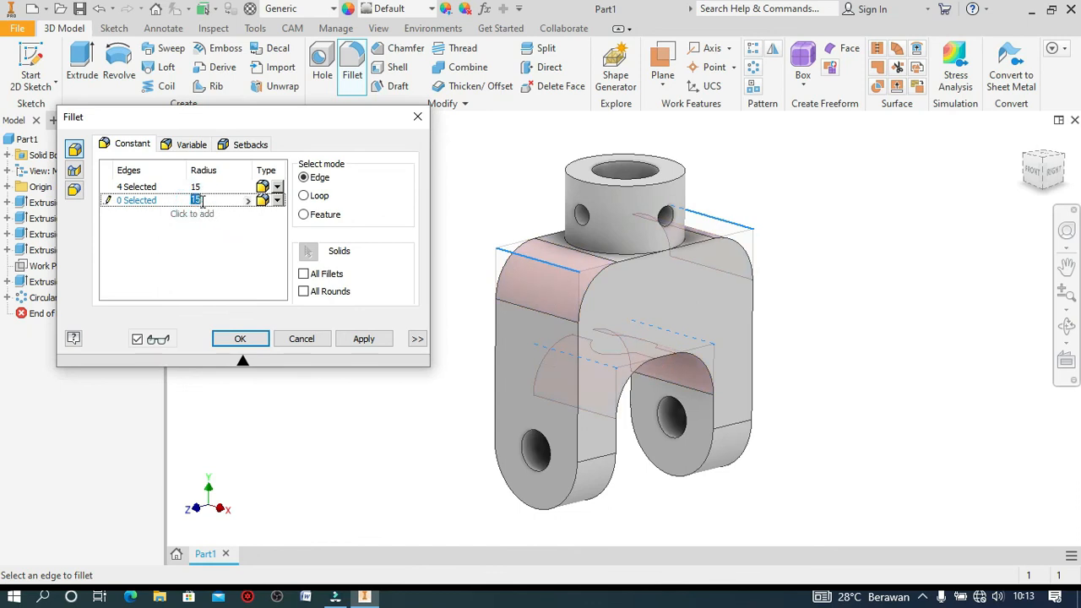
text(3)
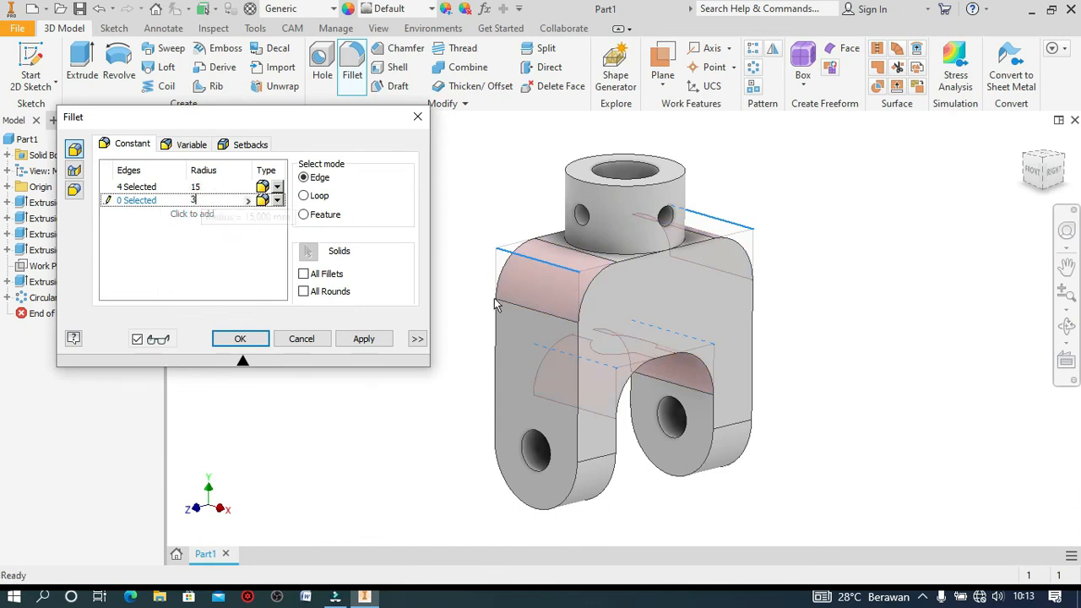
click(576, 380)
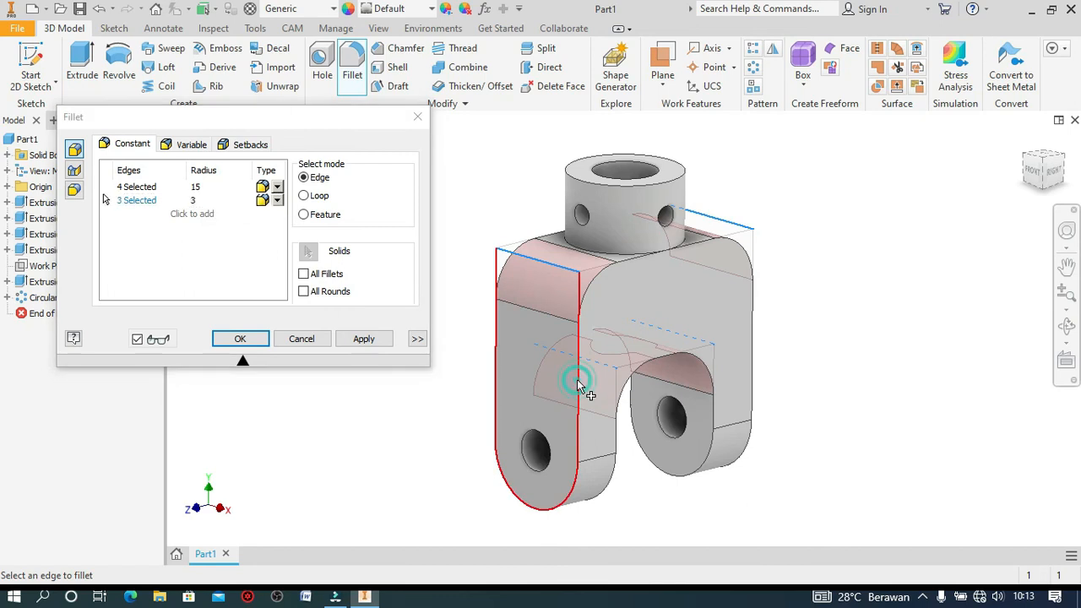
click(750, 319)
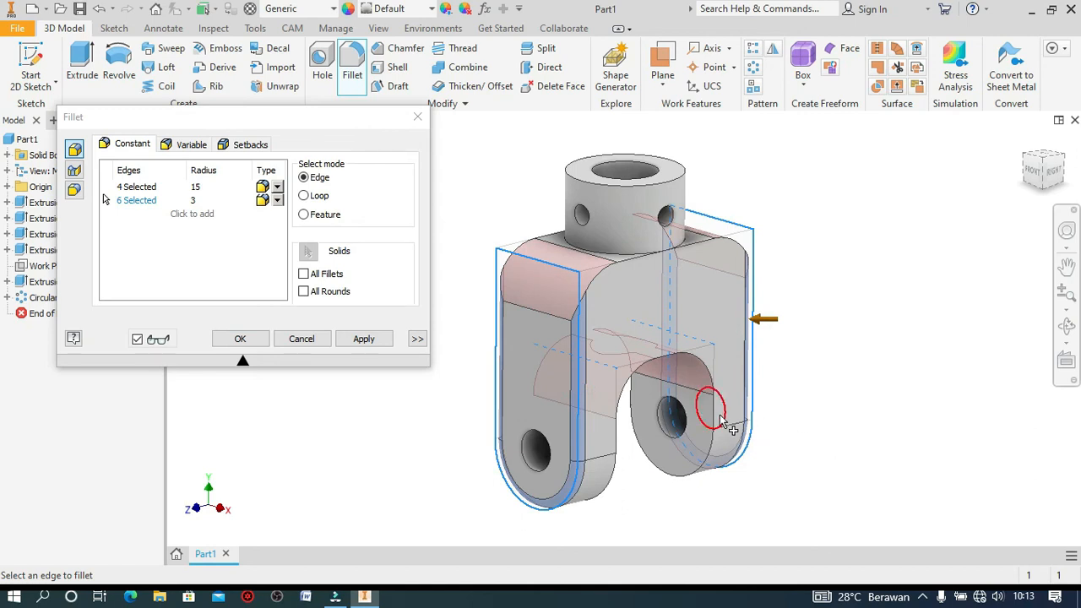
click(643, 461)
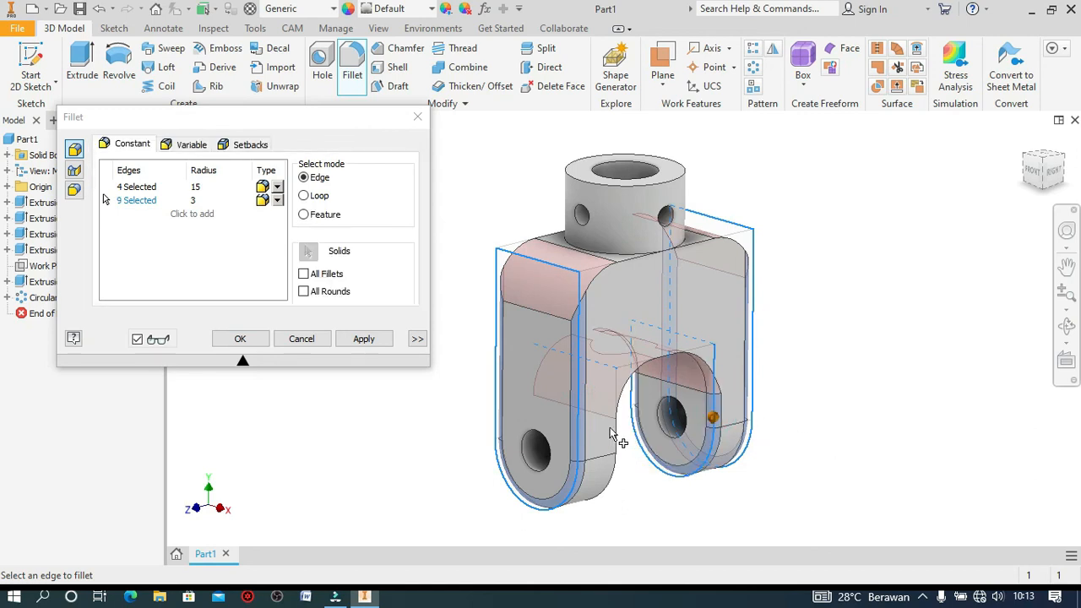
click(615, 430)
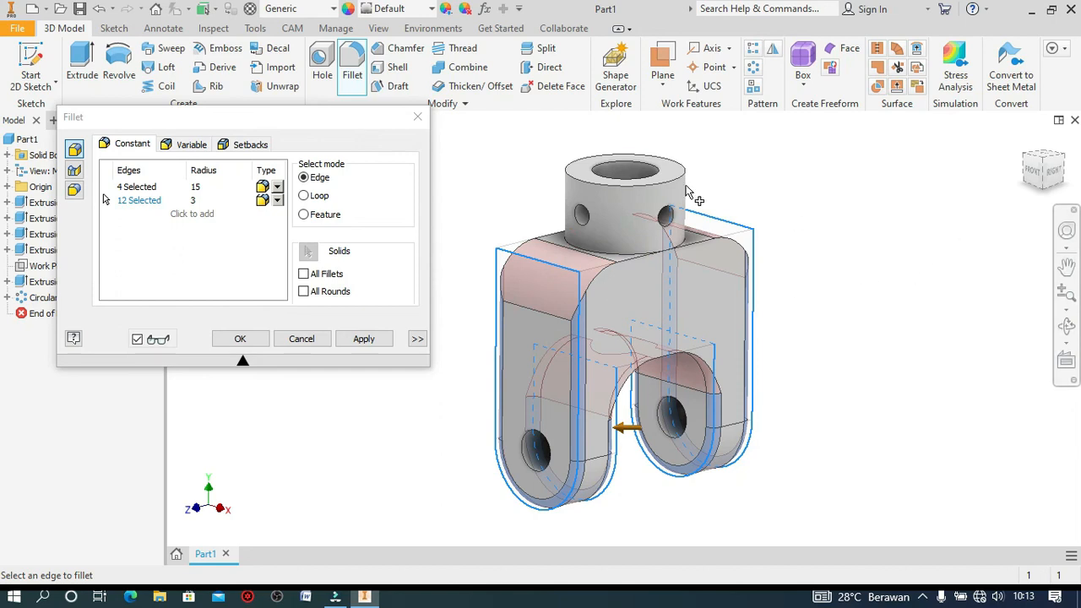
click(627, 197)
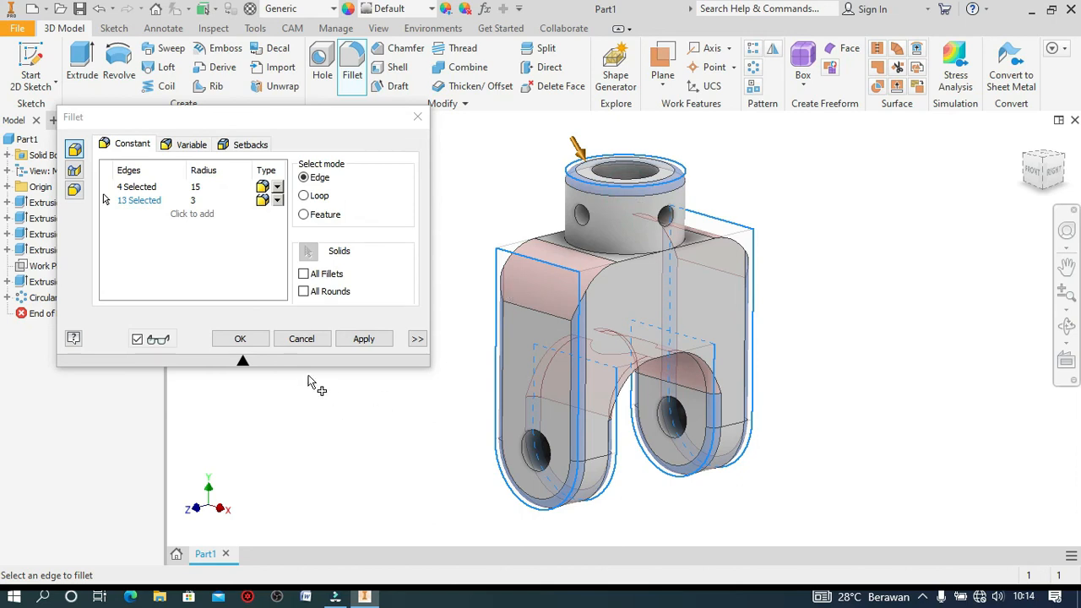
click(256, 336)
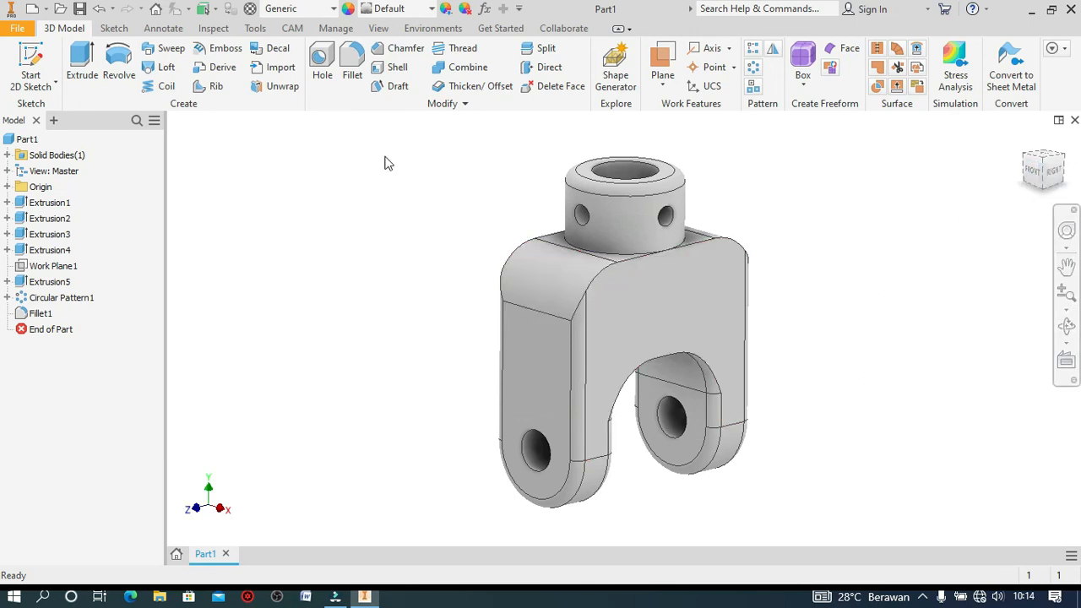
Start a 3 mm constant fillet on one broad face's upper edges and slot arch edge, plus half of the opposite face's upper edge.
click(353, 64)
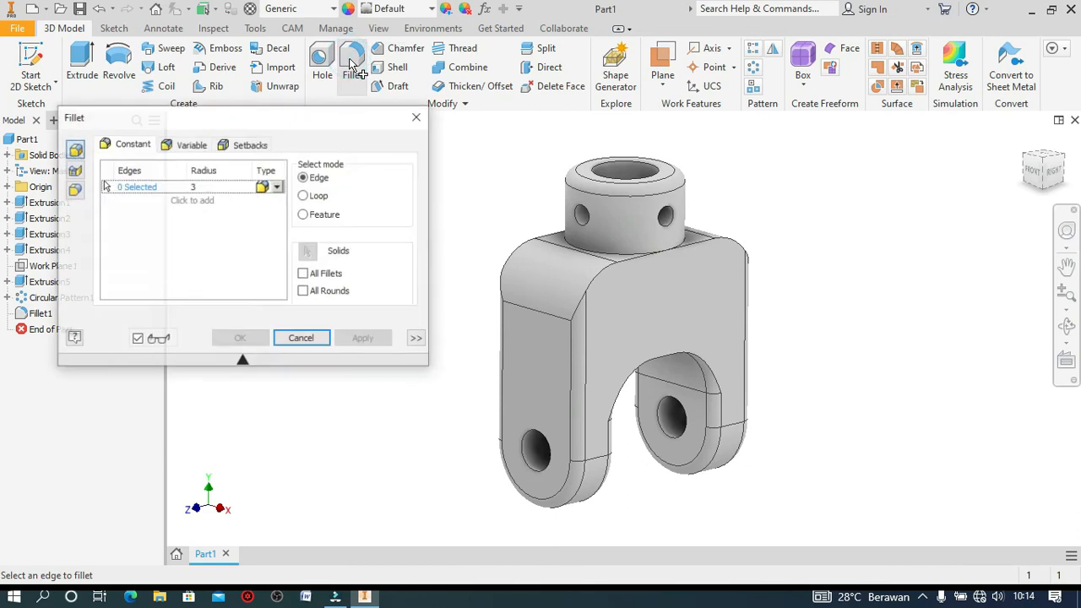
click(665, 285)
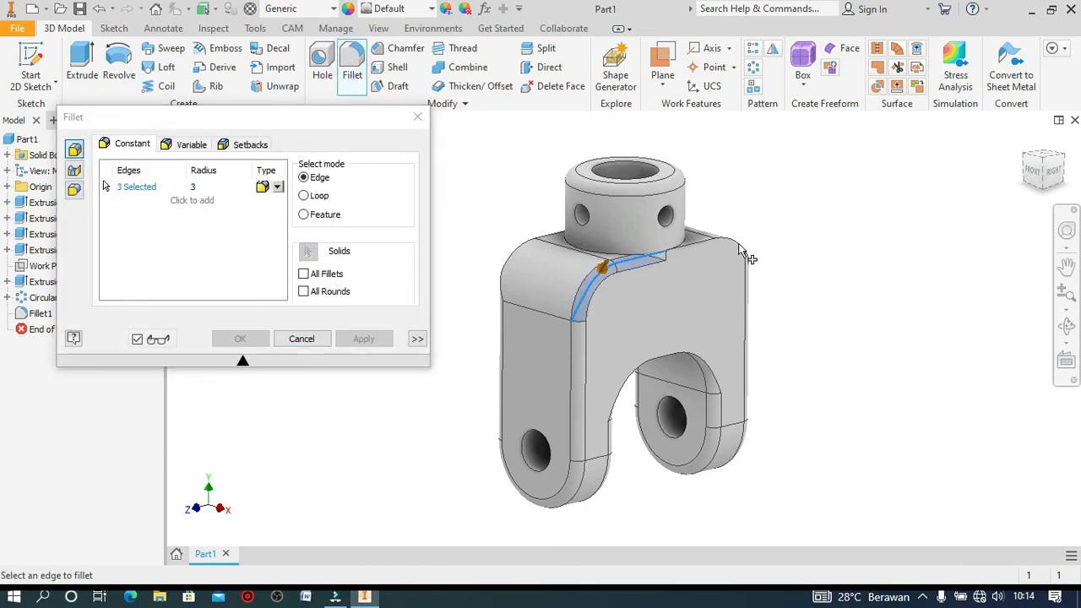
click(506, 269)
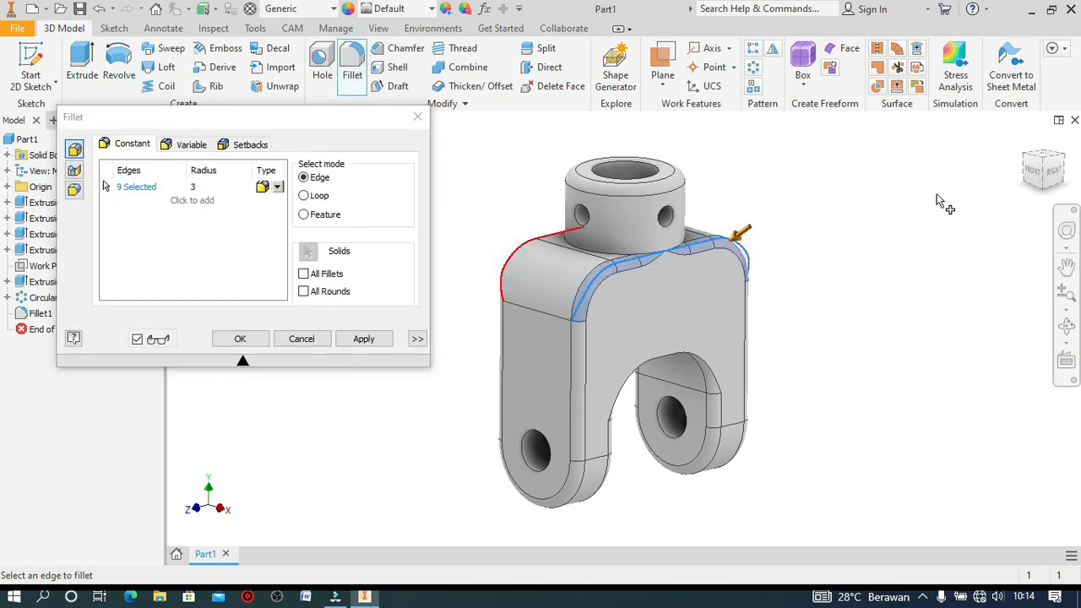
click(676, 372)
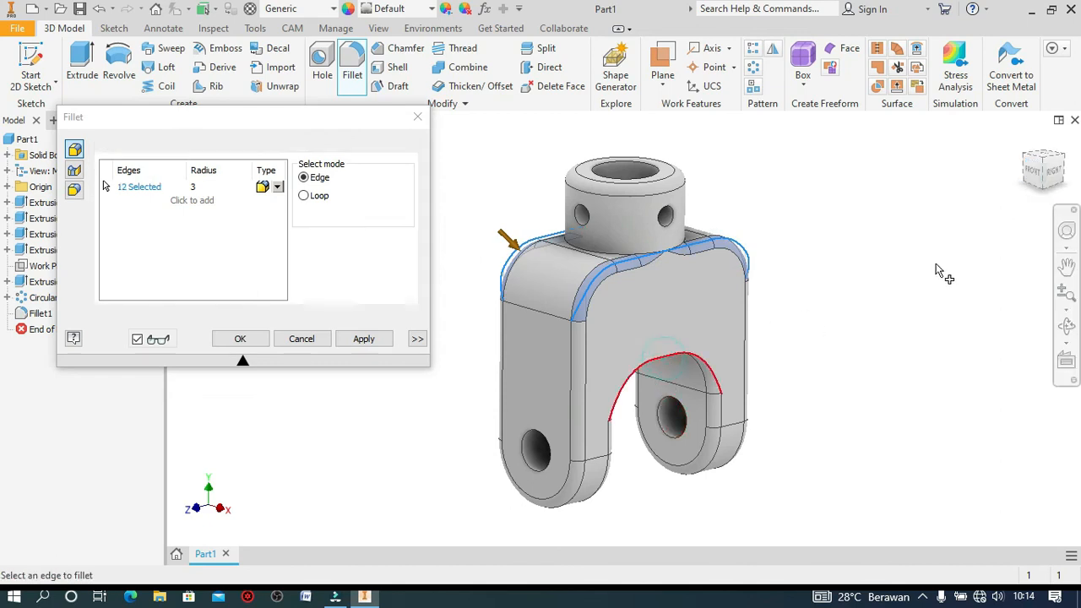
Add the remaining upper edge and the slot arch edge on the opposite broad face, and create the 3 mm fillet.
click(1032, 176)
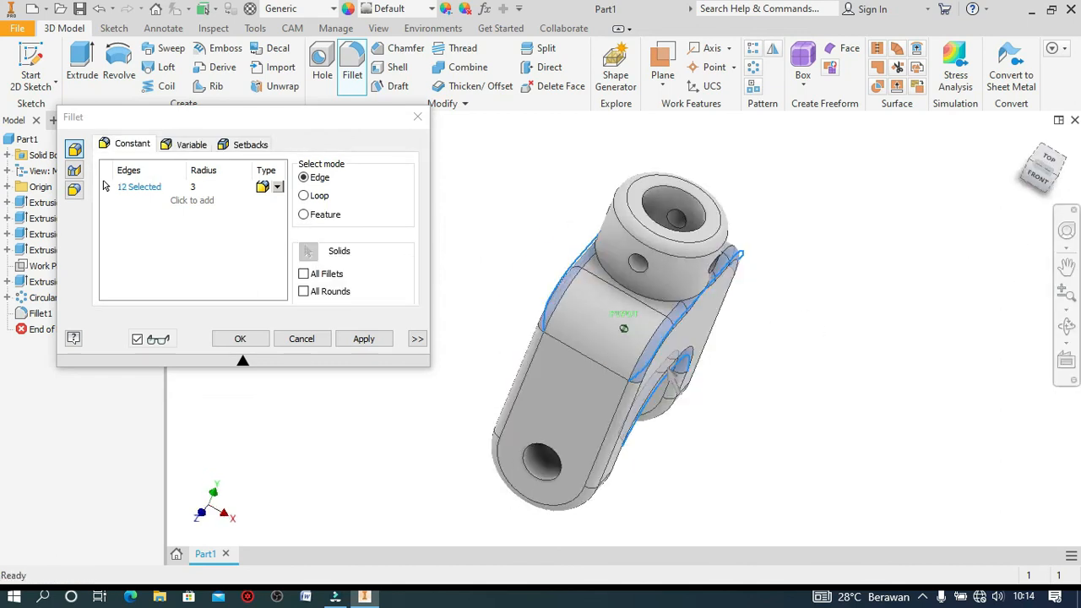
click(1032, 176)
click(1032, 176)
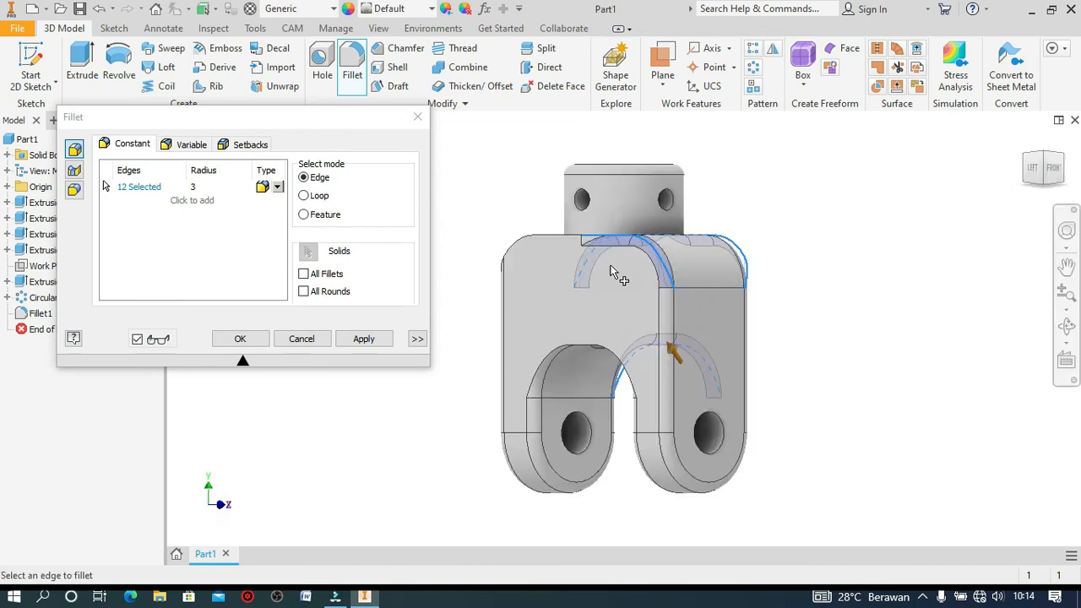
click(543, 237)
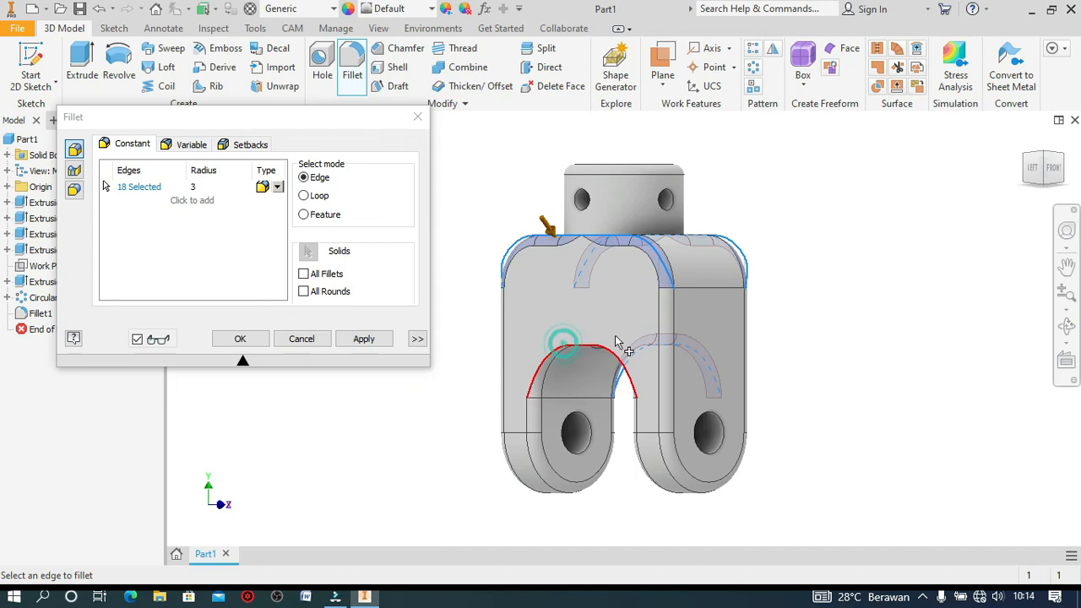
click(565, 346)
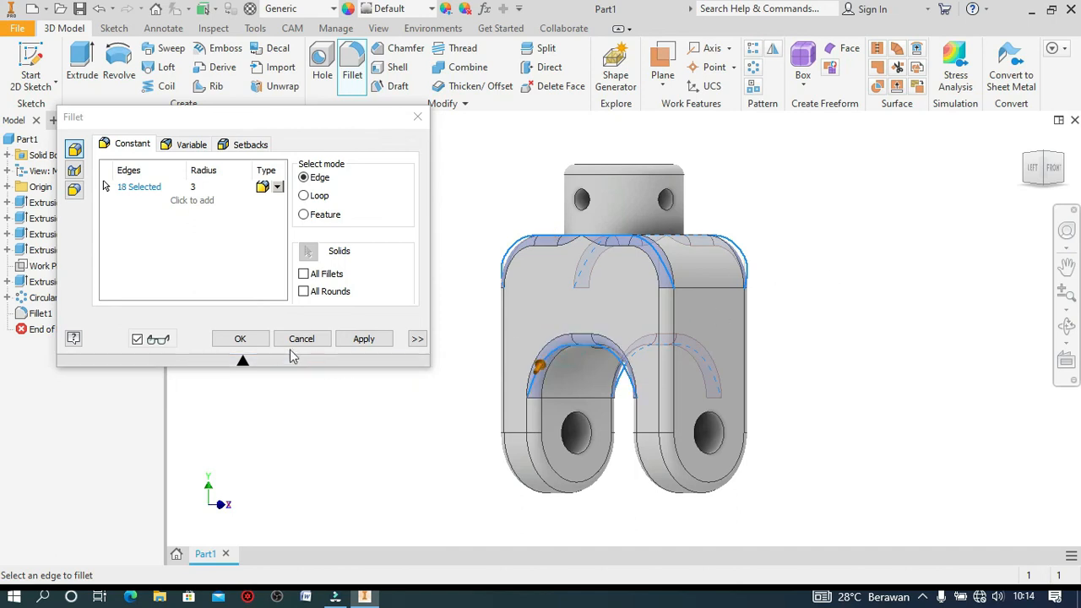
click(240, 339)
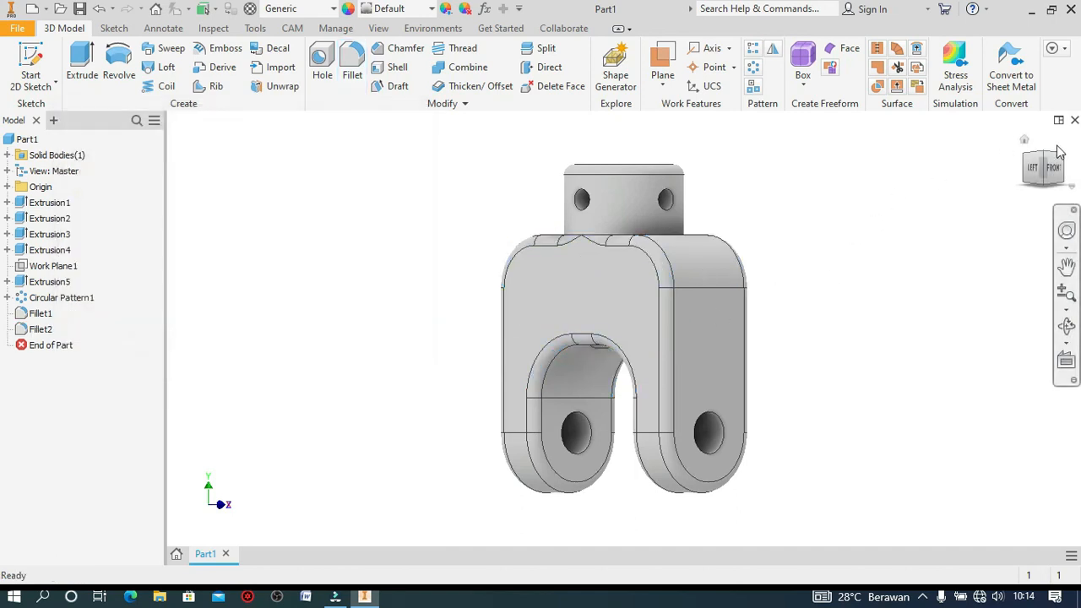
Assign the Iron, Cast material from the Inventor Material Library to the fork part.
click(1048, 159)
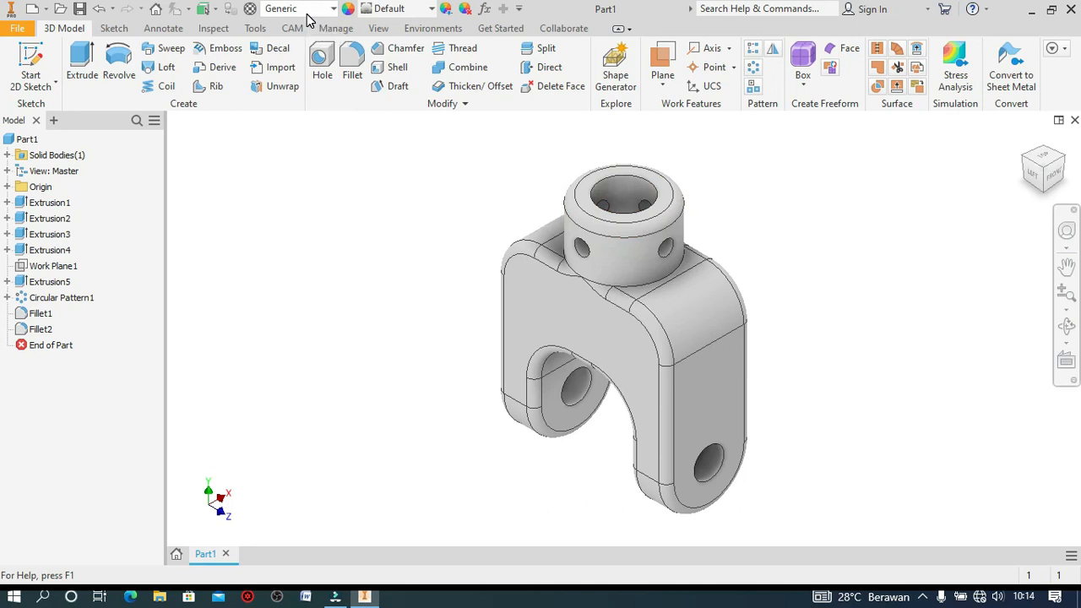
click(334, 8)
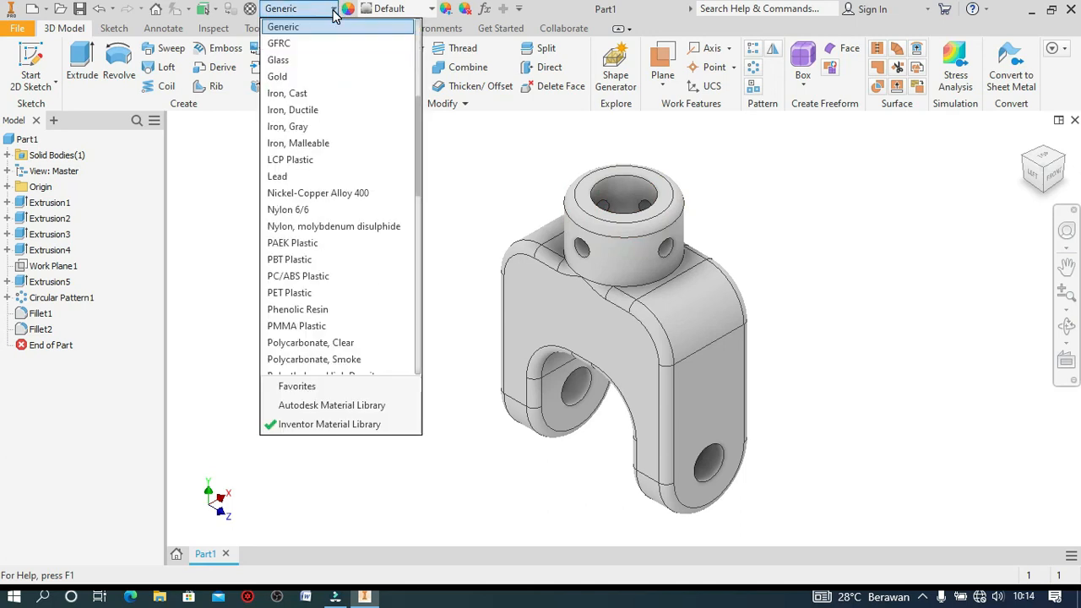
scroll(338, 153, up, 5)
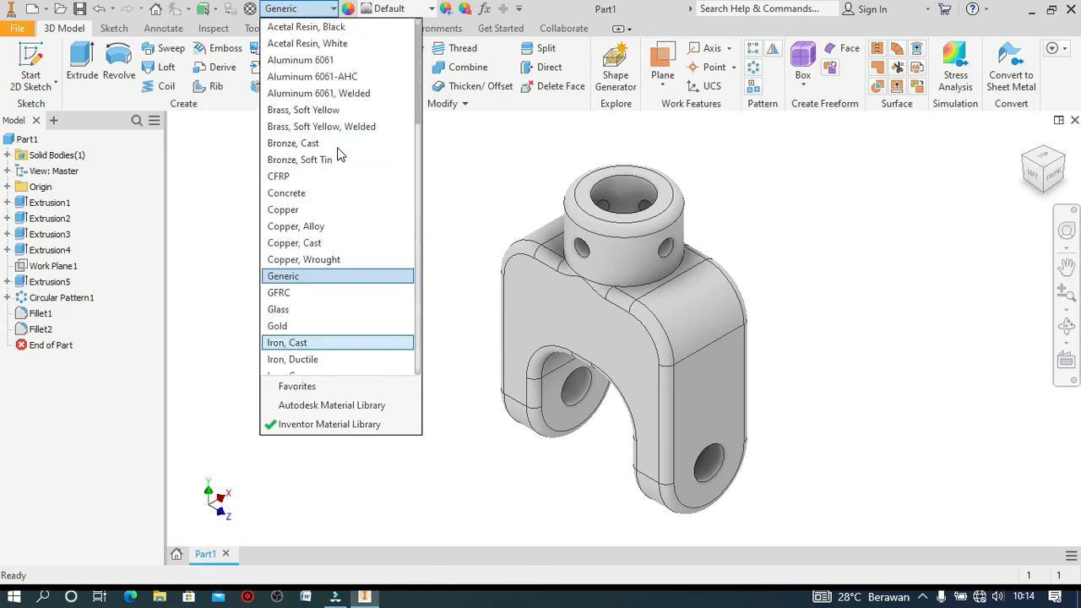
scroll(340, 155, up, 1)
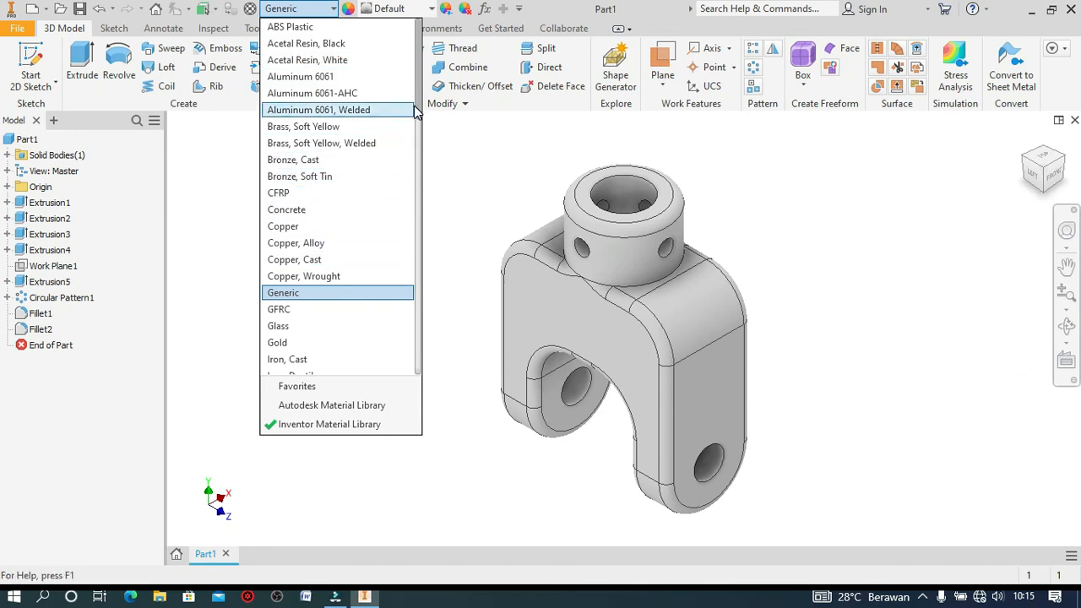
scroll(364, 229, down, 2)
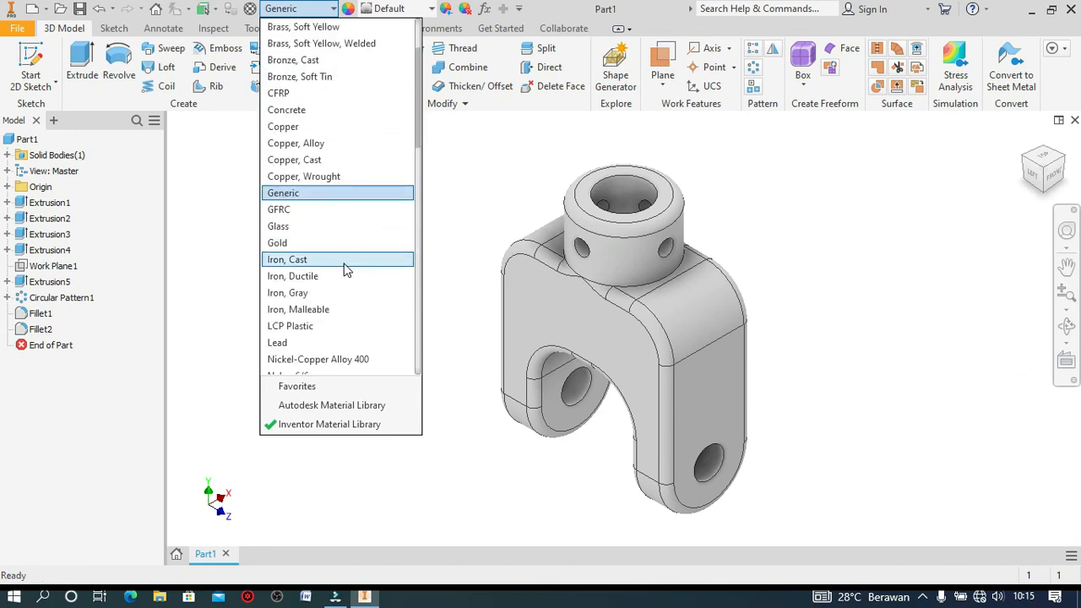
click(345, 261)
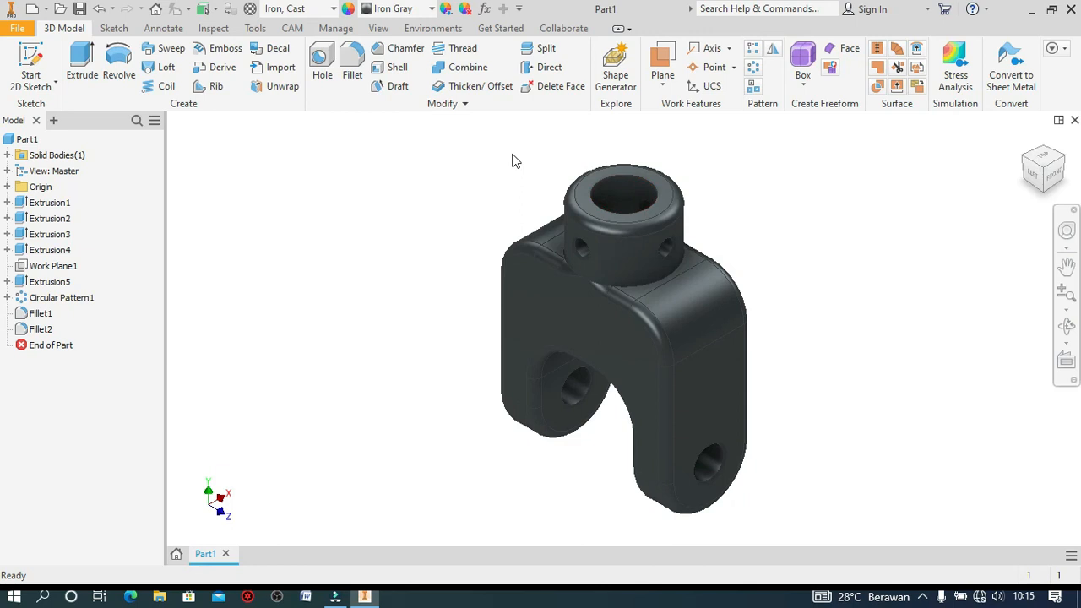
Change the part's appearance to Light Red and return the model to its home view.
click(432, 10)
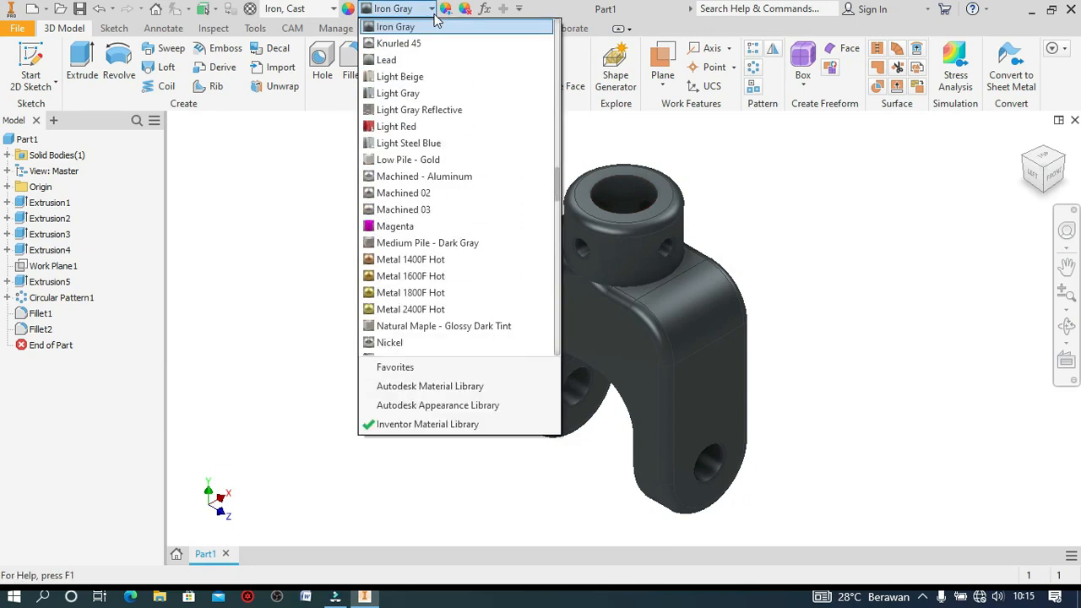
click(396, 128)
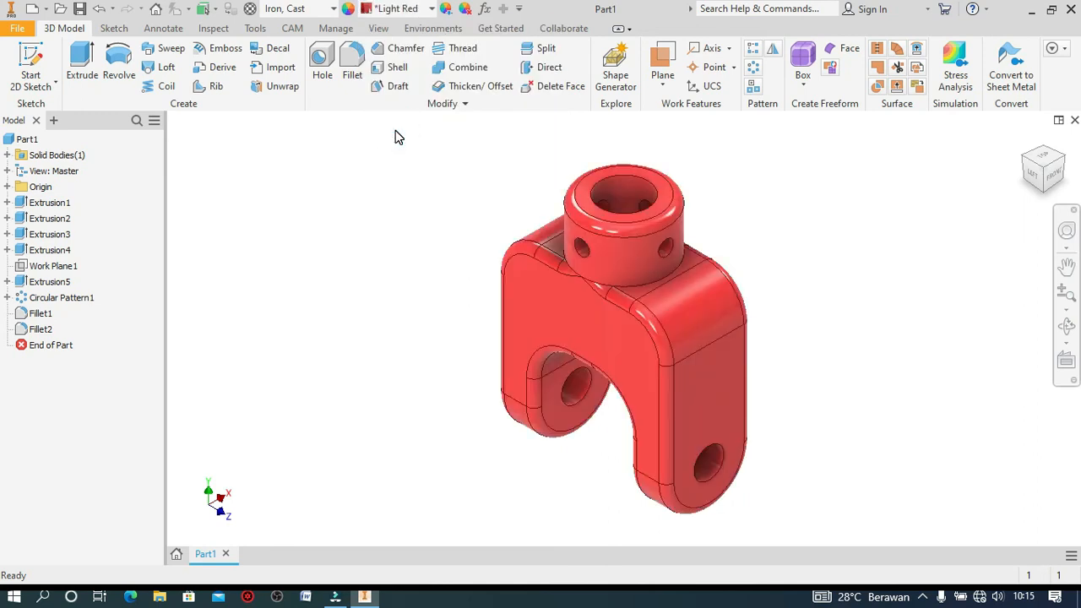
click(1036, 176)
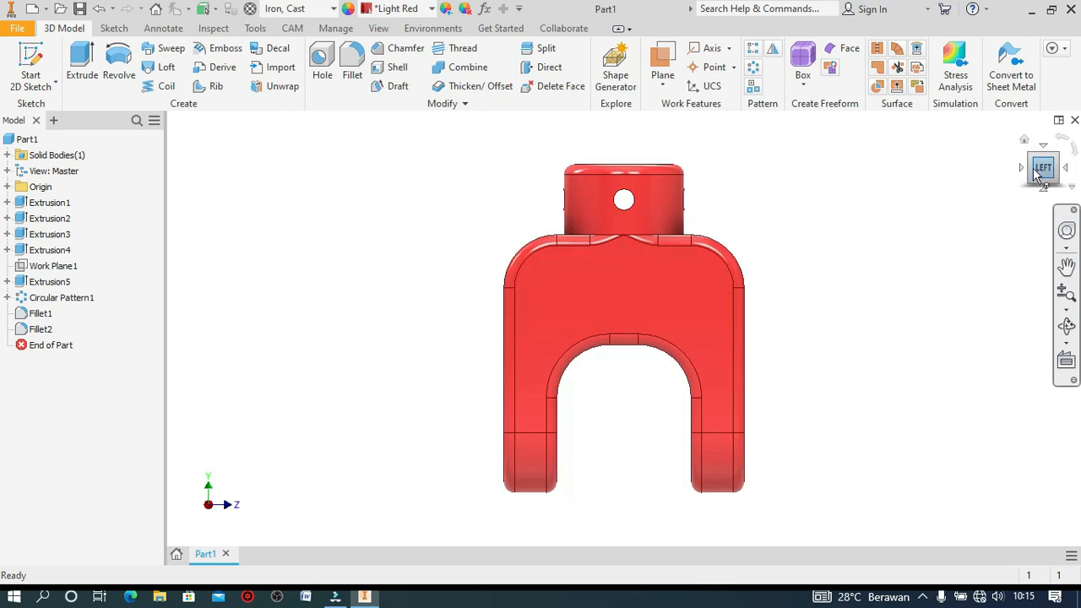
click(1024, 141)
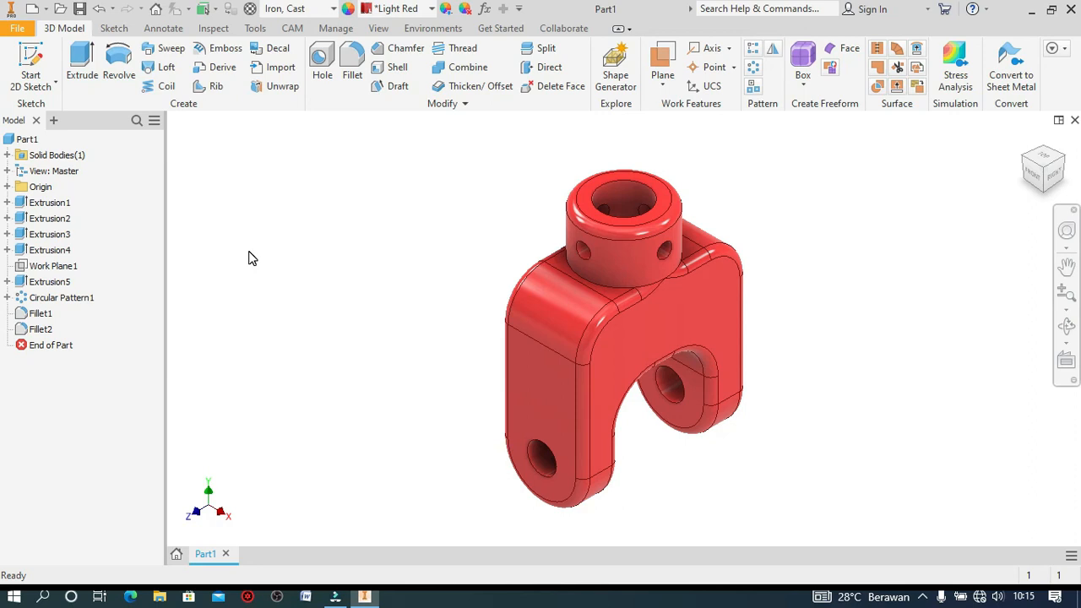
Start saving the part and create a new folder named Universal Joint on the Desktop.
key(ctrl+s)
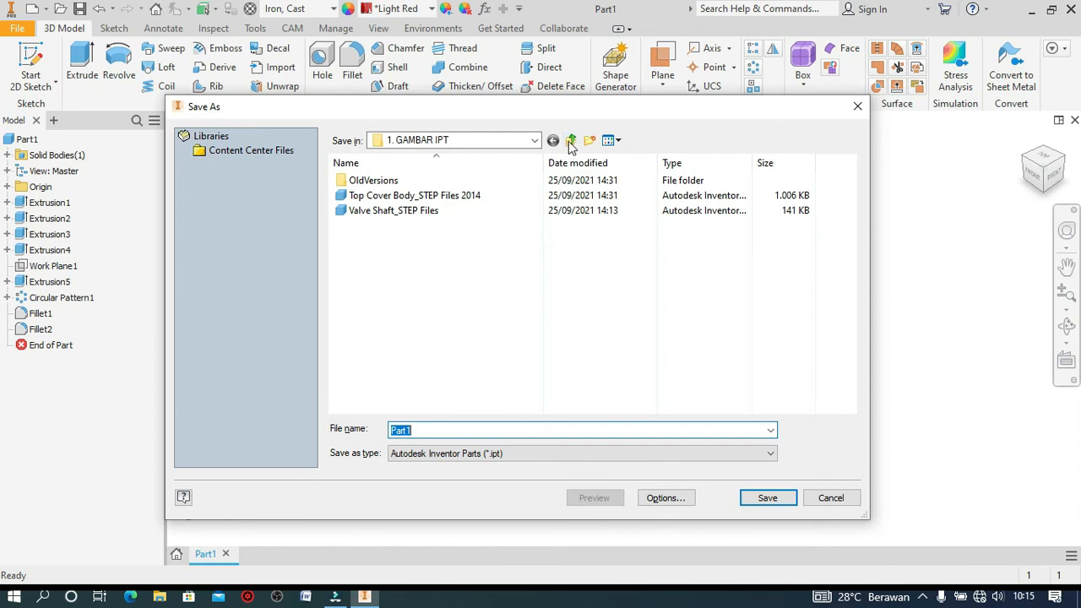
click(535, 141)
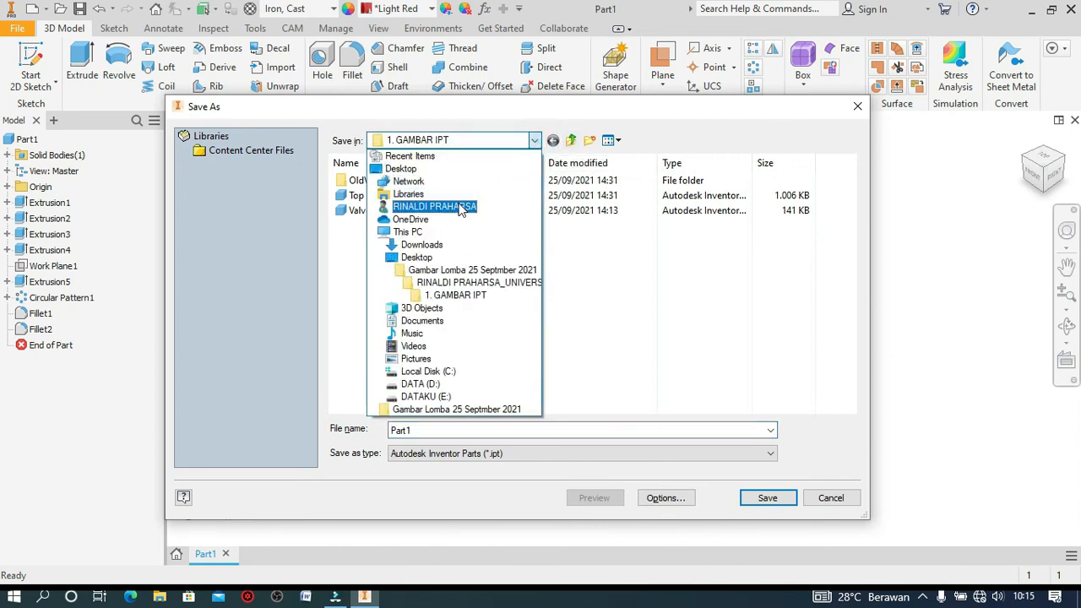
click(422, 258)
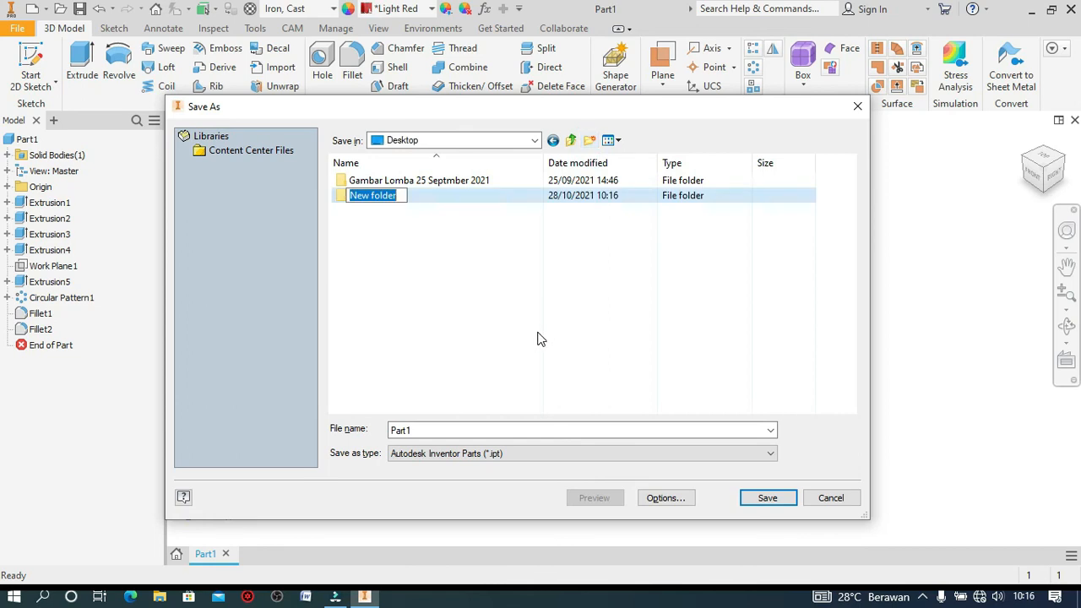
text(Univ)
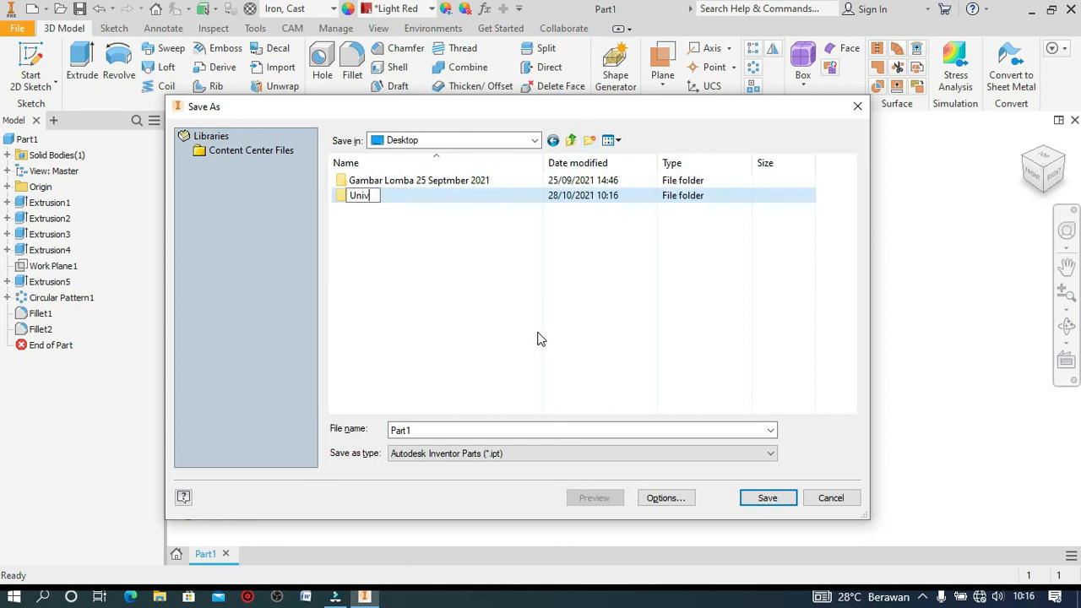
text(ersal Joint)
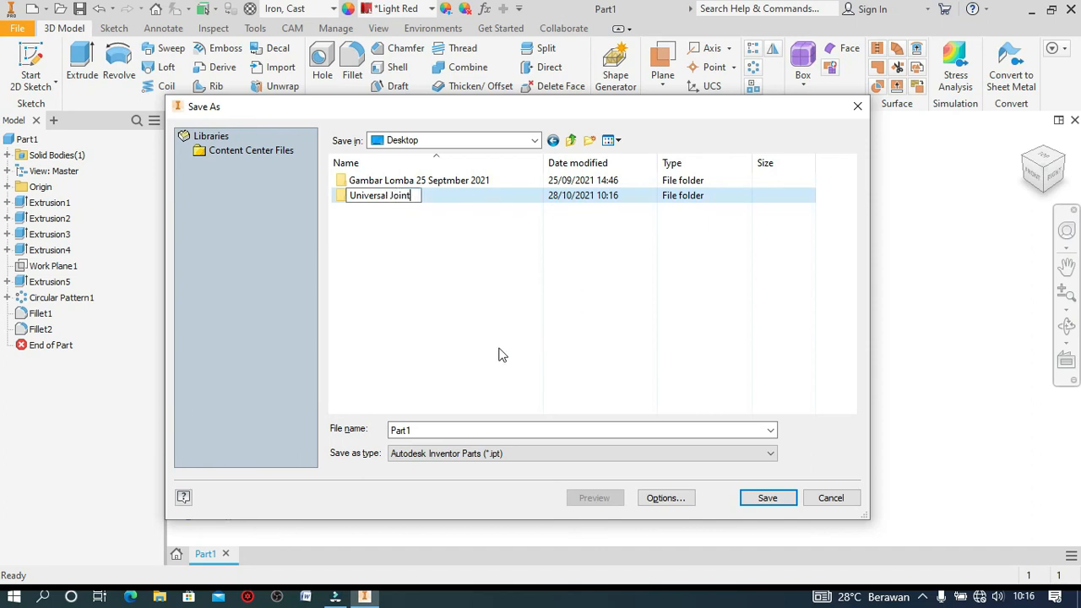
key(Return)
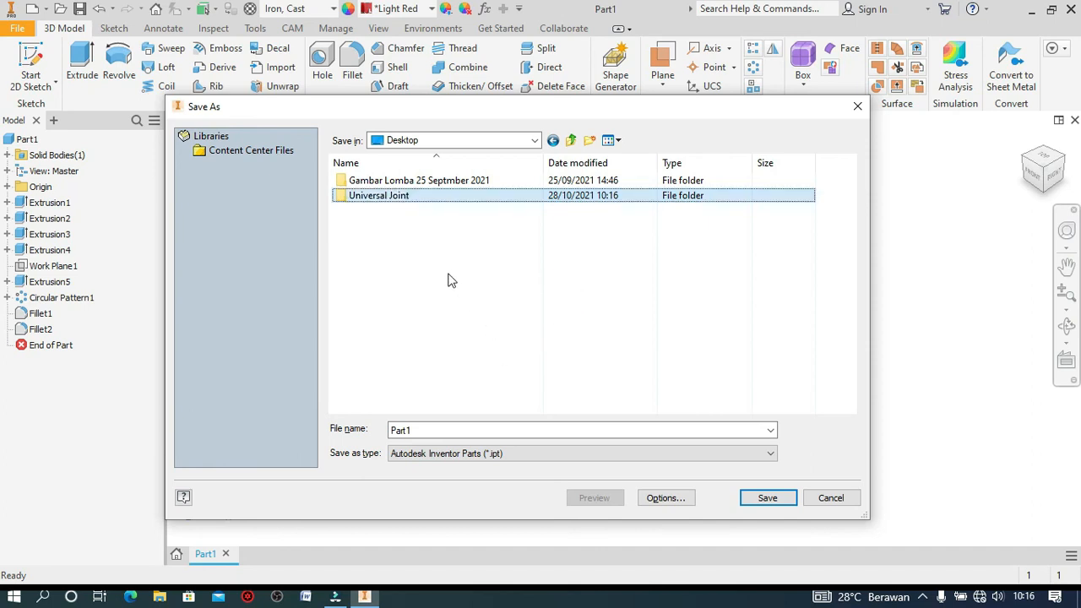
Save the part in the Universal Joint folder under the file name "1. Fork".
double_click(393, 197)
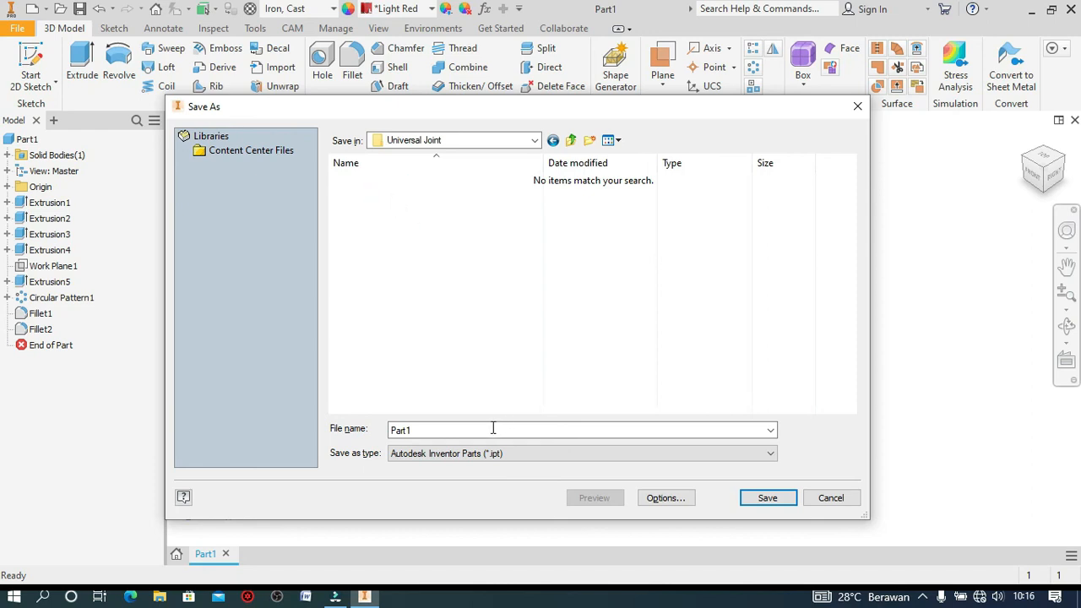
double_click(432, 430)
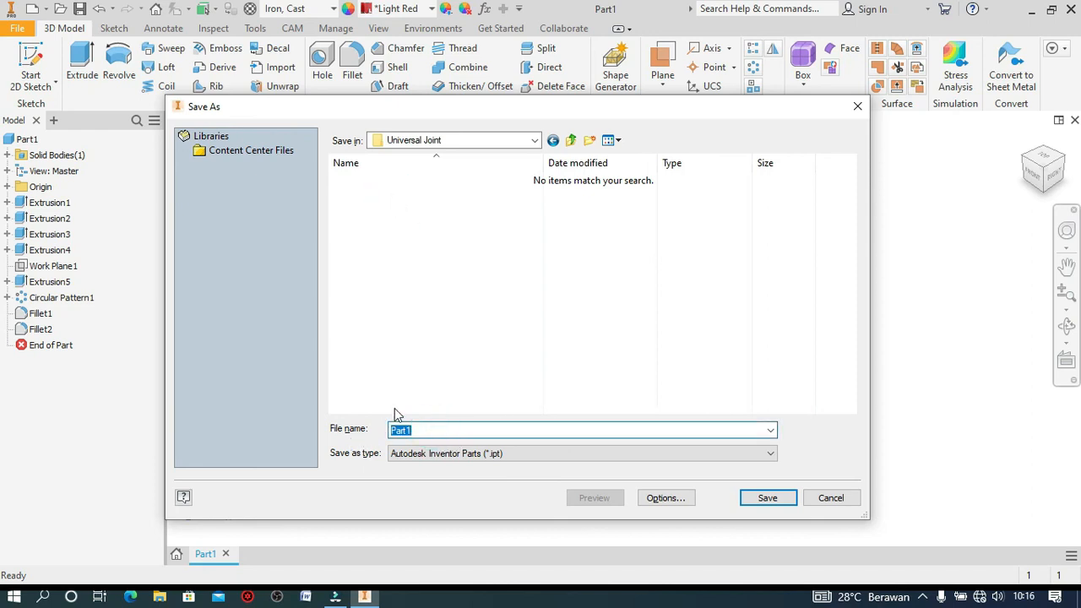
text(1. Fork)
click(770, 498)
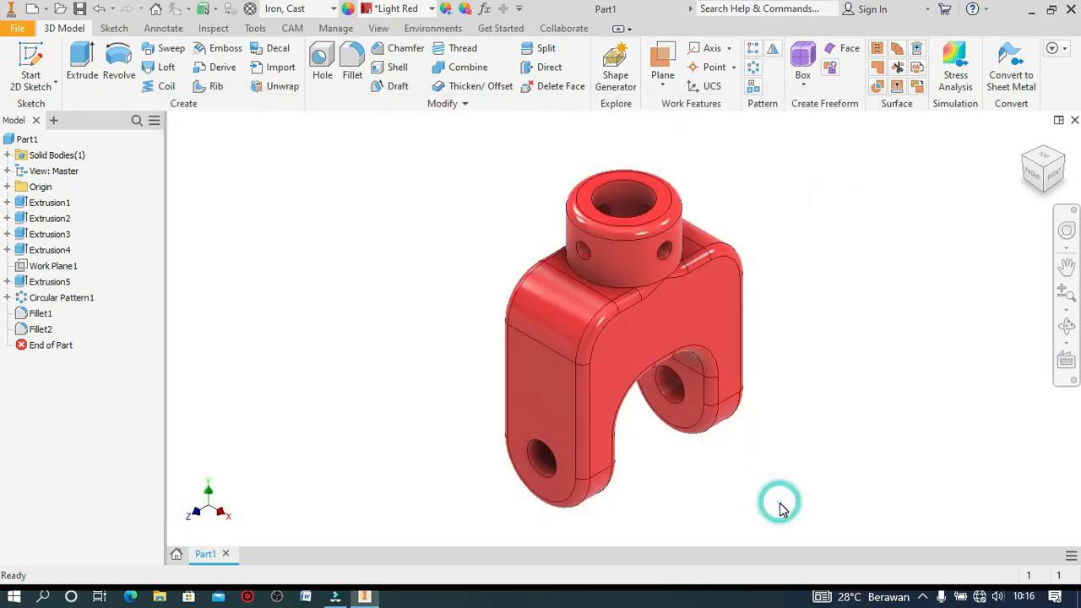